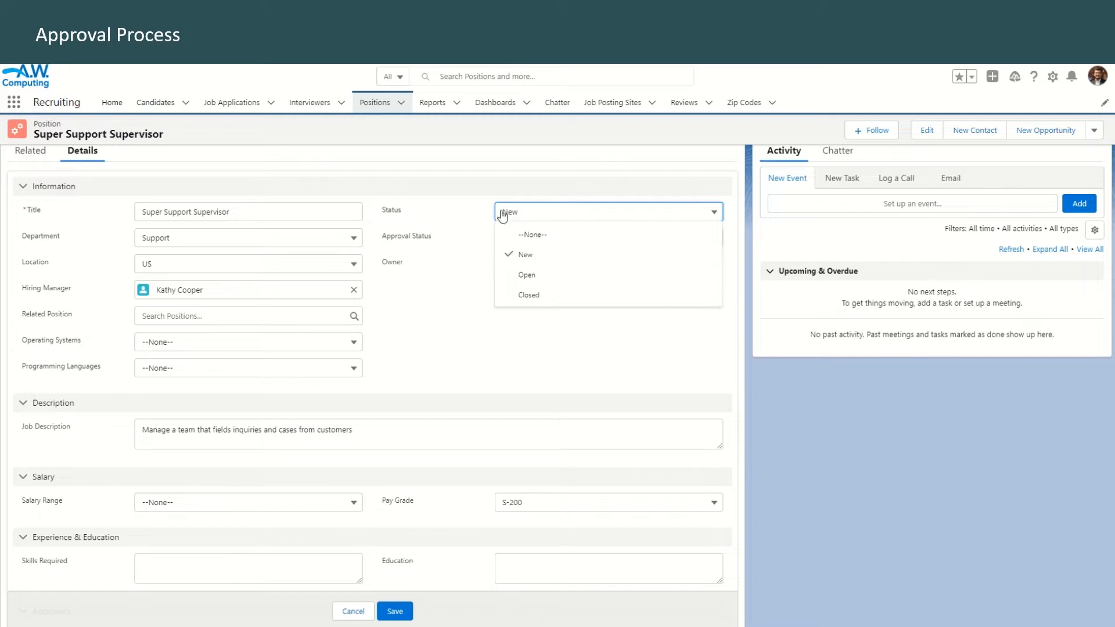
Examine the available Status and Approval Status options on the Super Support Supervisor position record
click(416, 313)
click(536, 243)
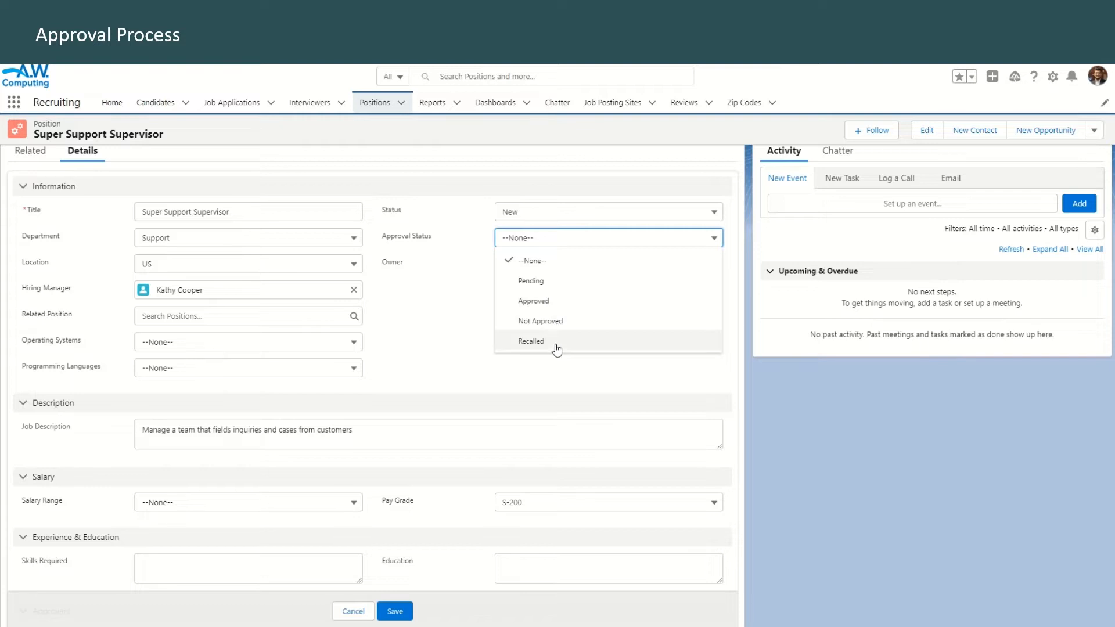
scroll(436, 323, down, 3)
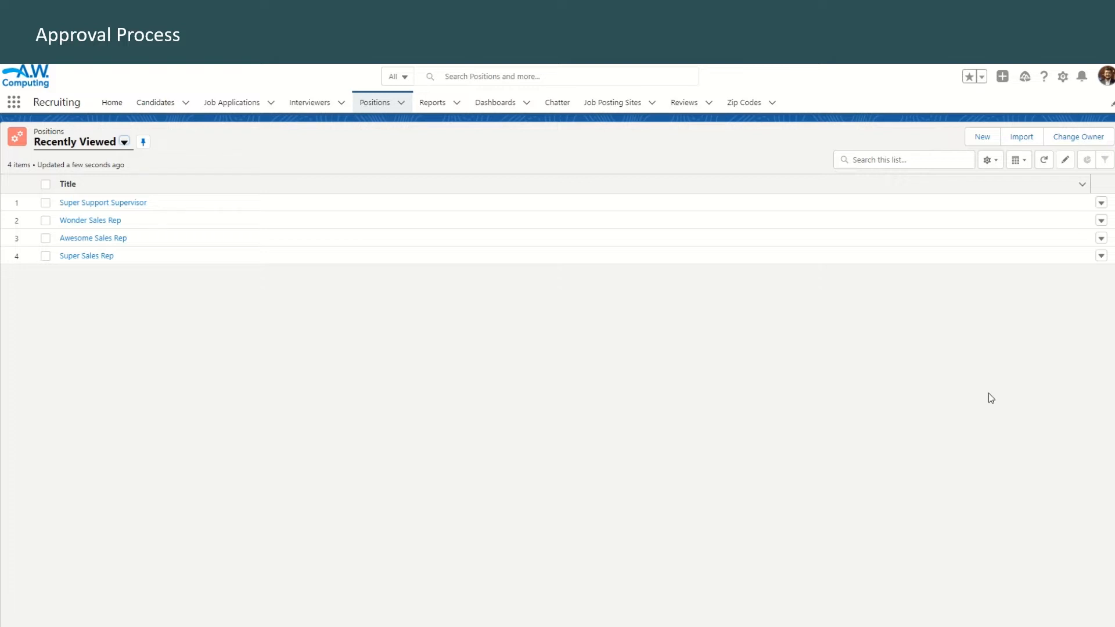
Find Approval Processes in Setup by searching for "approval" and choose Position as the object to manage
click(1063, 76)
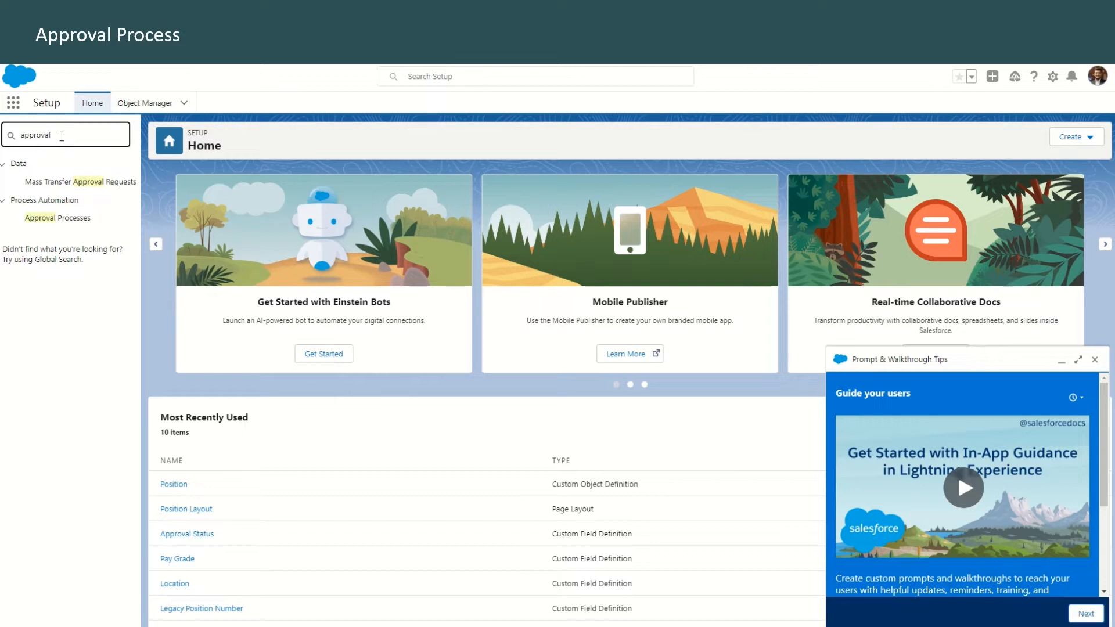
click(58, 219)
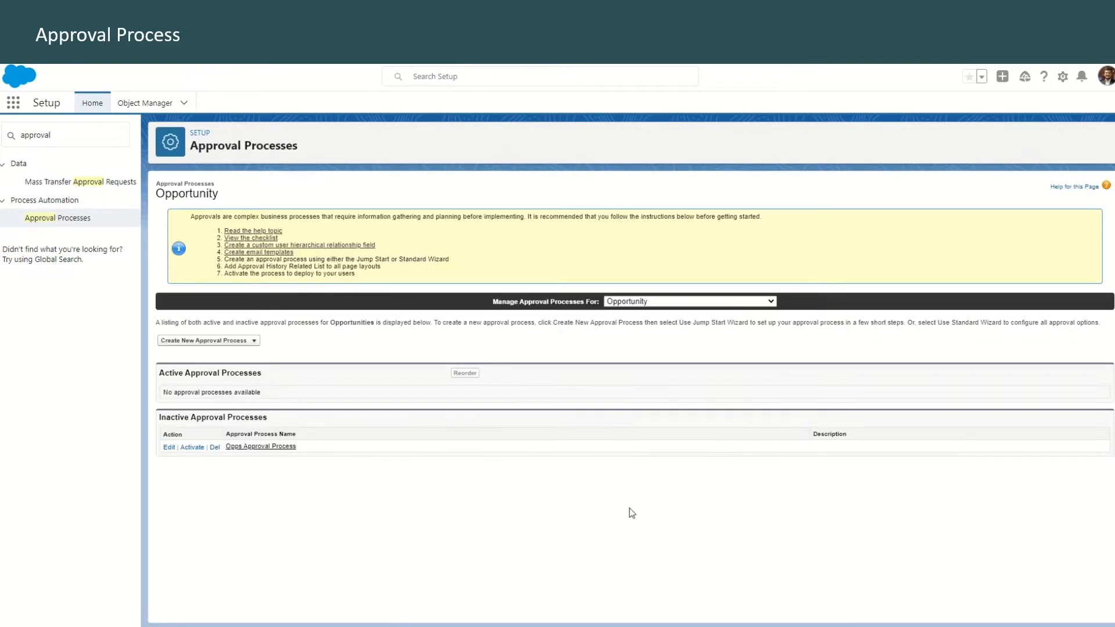
drag(494, 301, 601, 303)
click(651, 302)
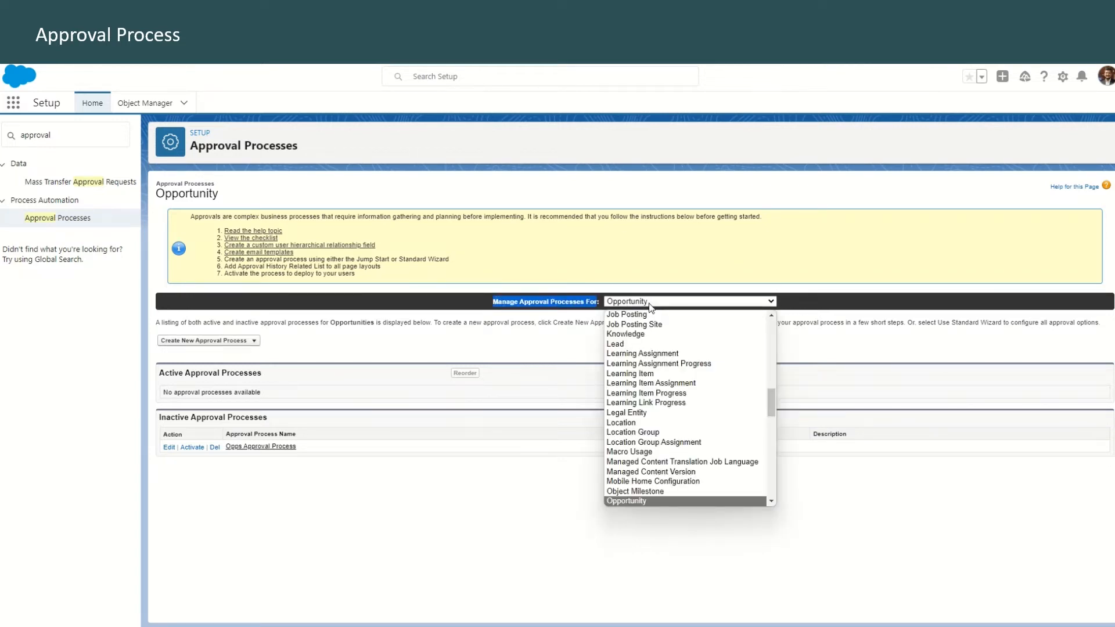
scroll(670, 443, down, 4)
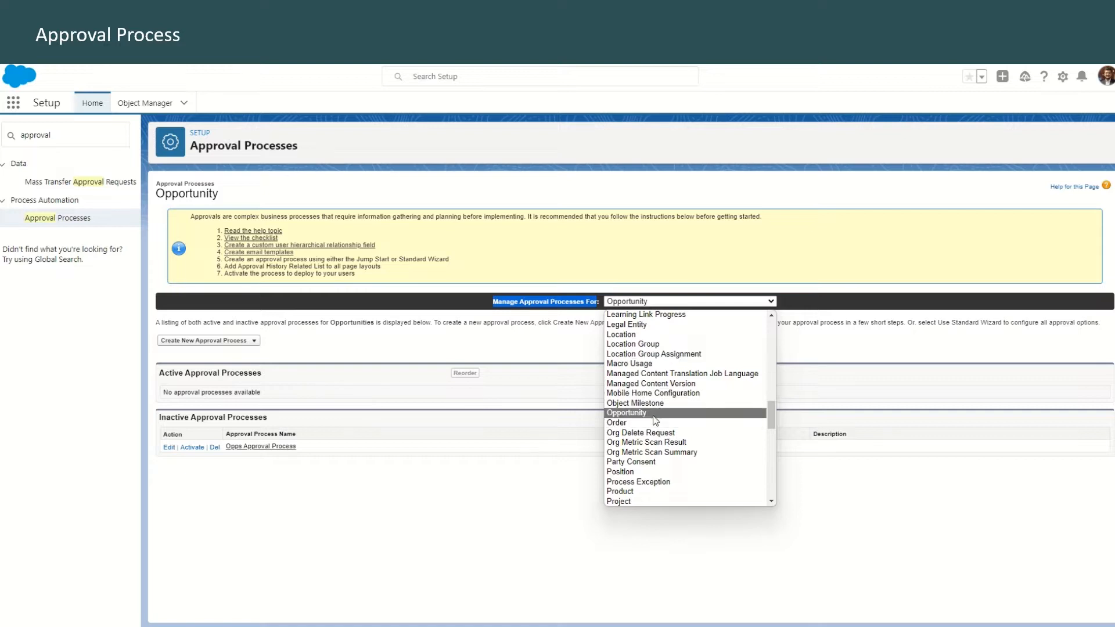
click(655, 472)
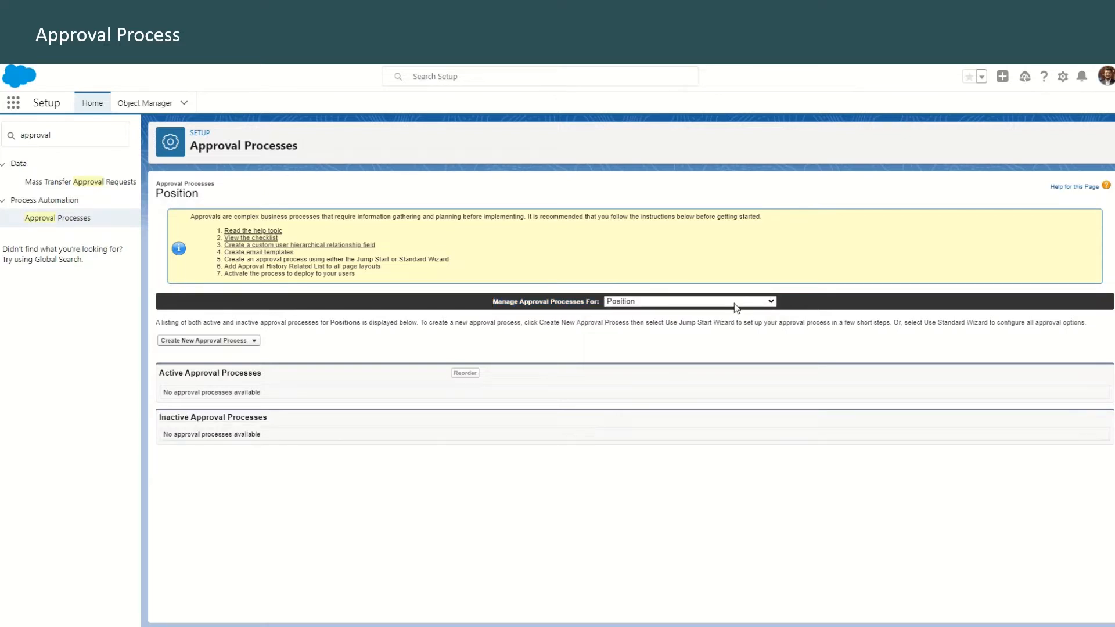
Start a Position approval process in the Standard Setup Wizard, named New Position Approval, with a description of the required manager and additional approvers
click(226, 341)
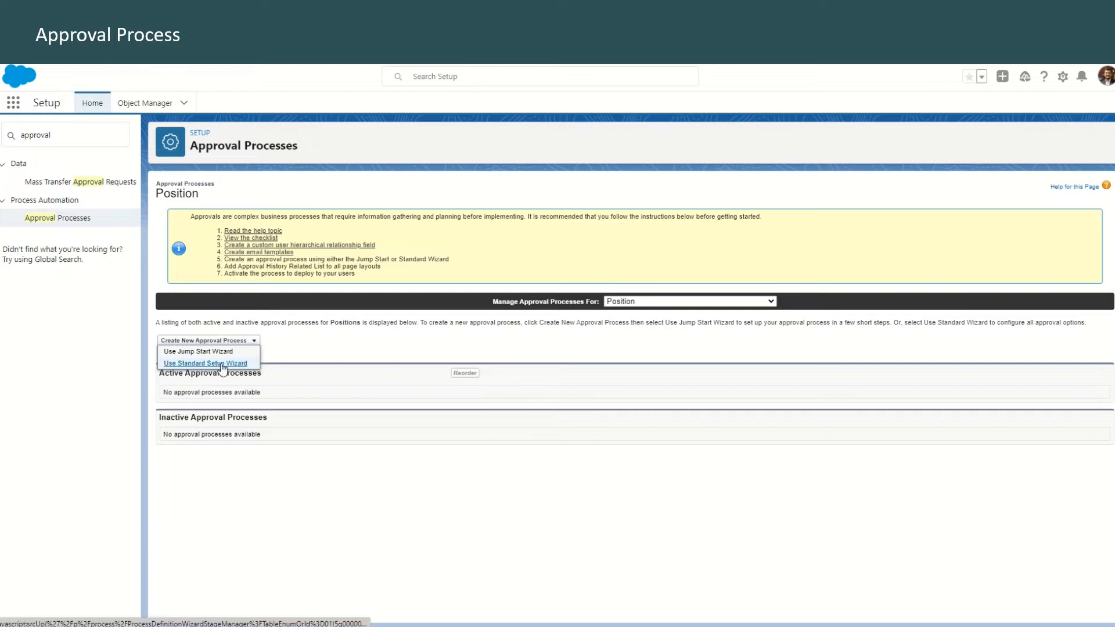
click(223, 365)
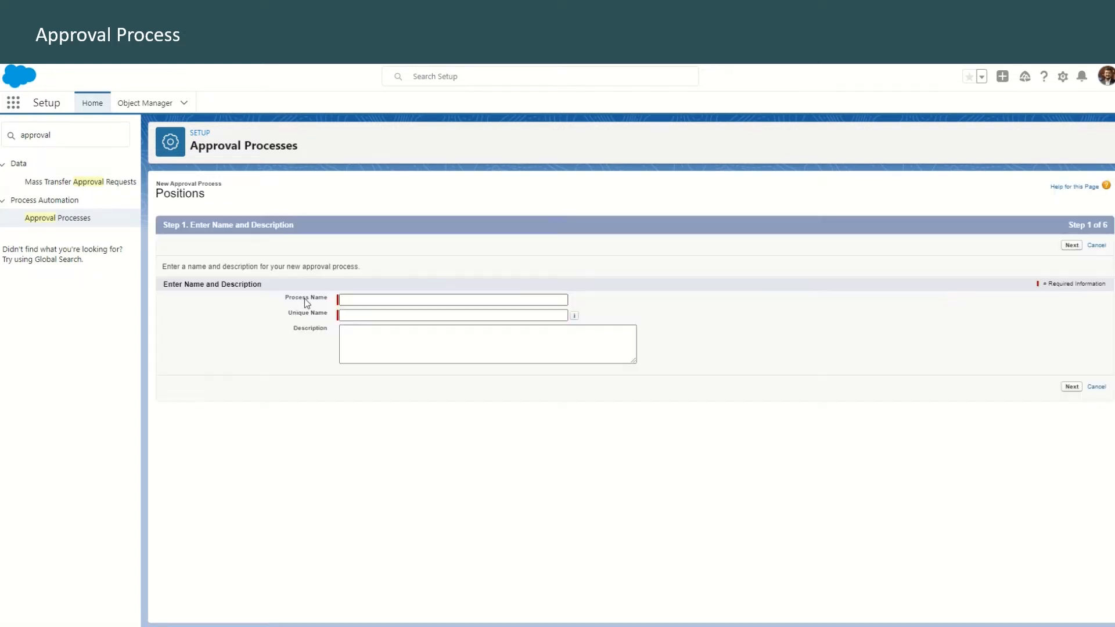
click(337, 300)
text(New Position Approval)
click(398, 339)
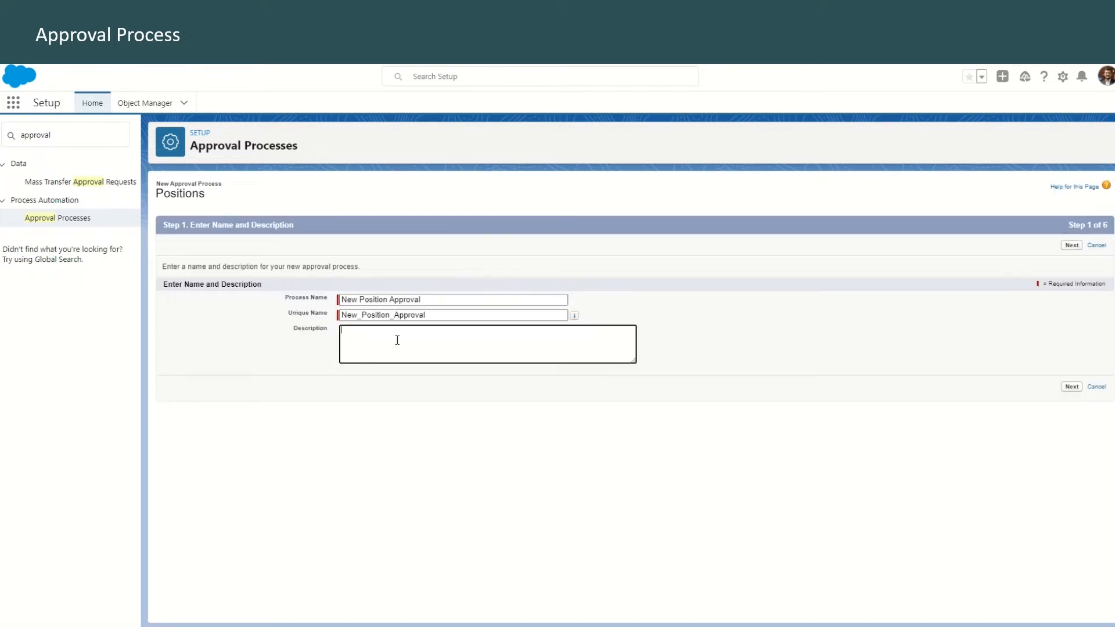
key(ctrl+v)
click(1072, 245)
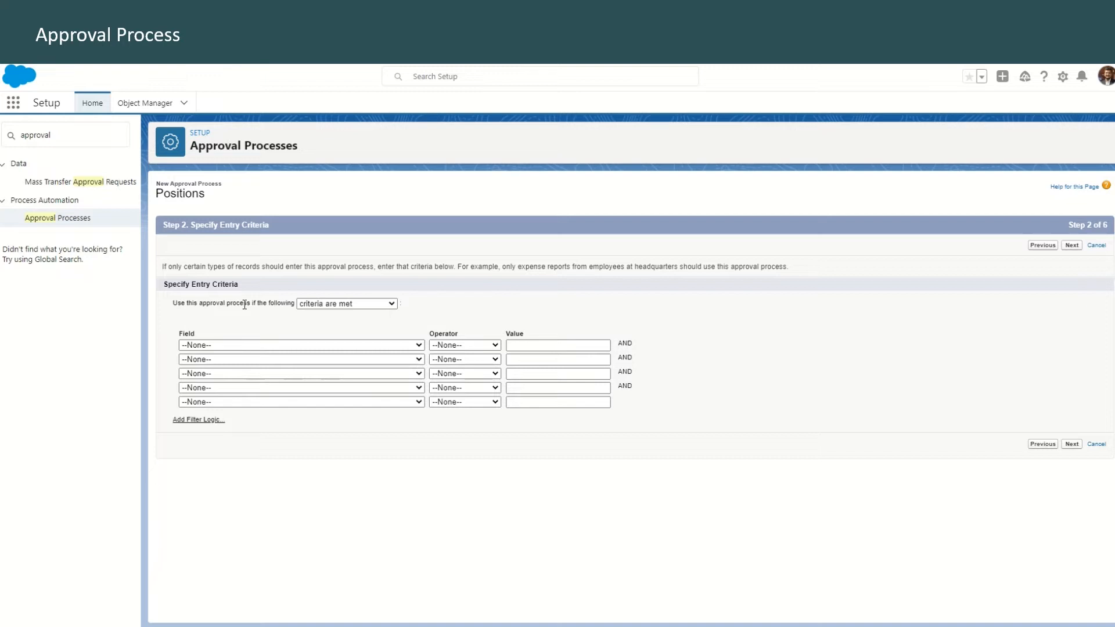
Keep the entry criteria mode as "criteria are met" with no filters and continue to the approver settings
click(333, 304)
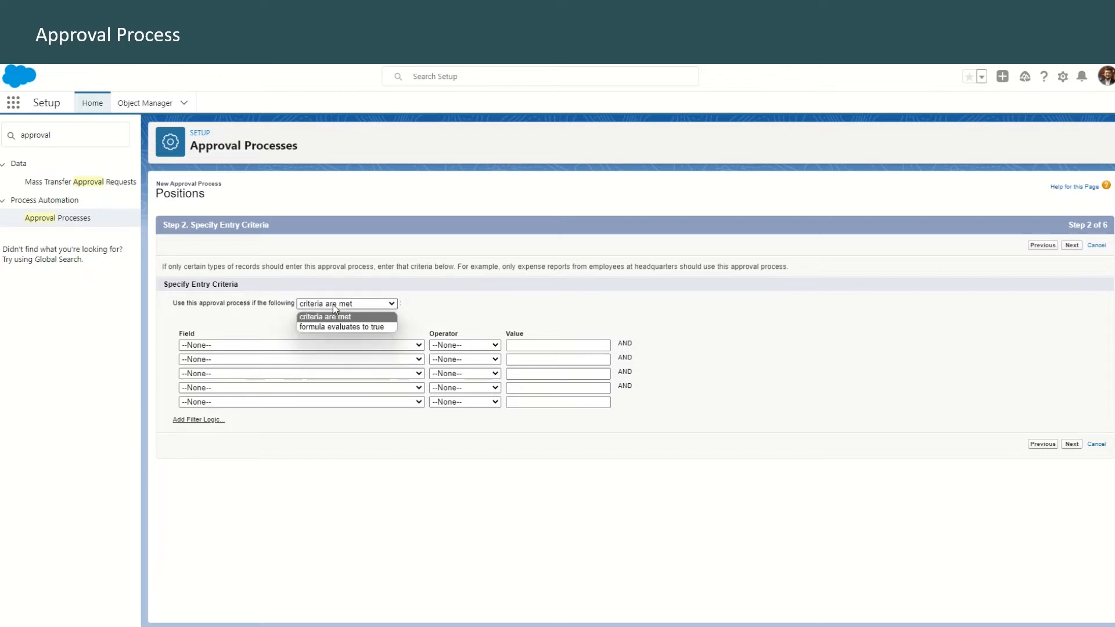
click(332, 305)
click(1071, 245)
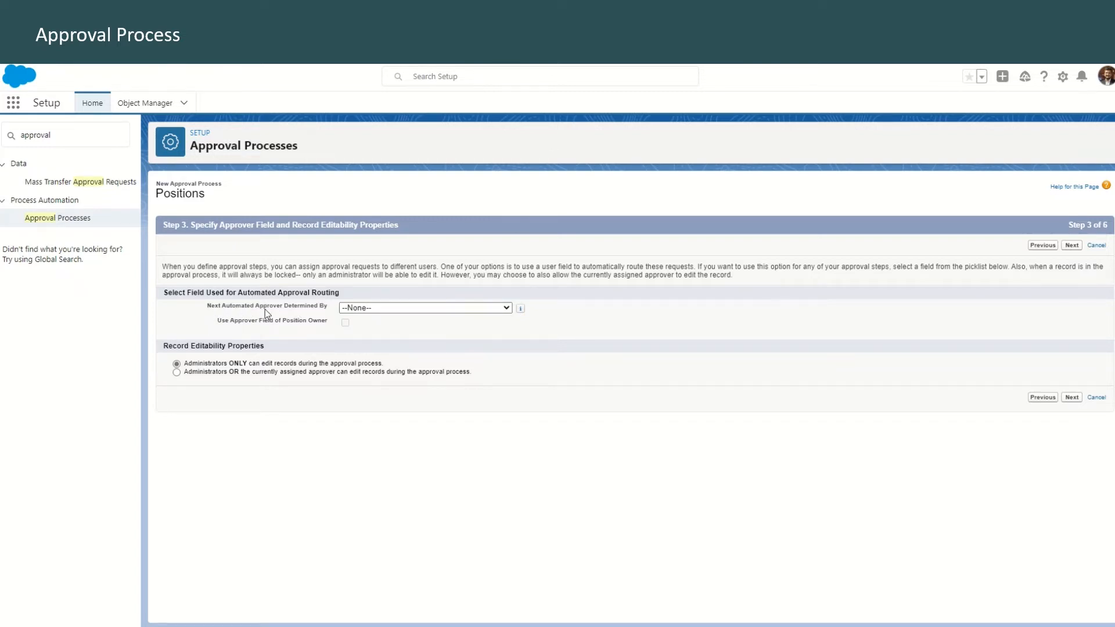
Route approvals by Manager using the position owner's approver field, and let administrators or the currently assigned approver edit records
click(368, 308)
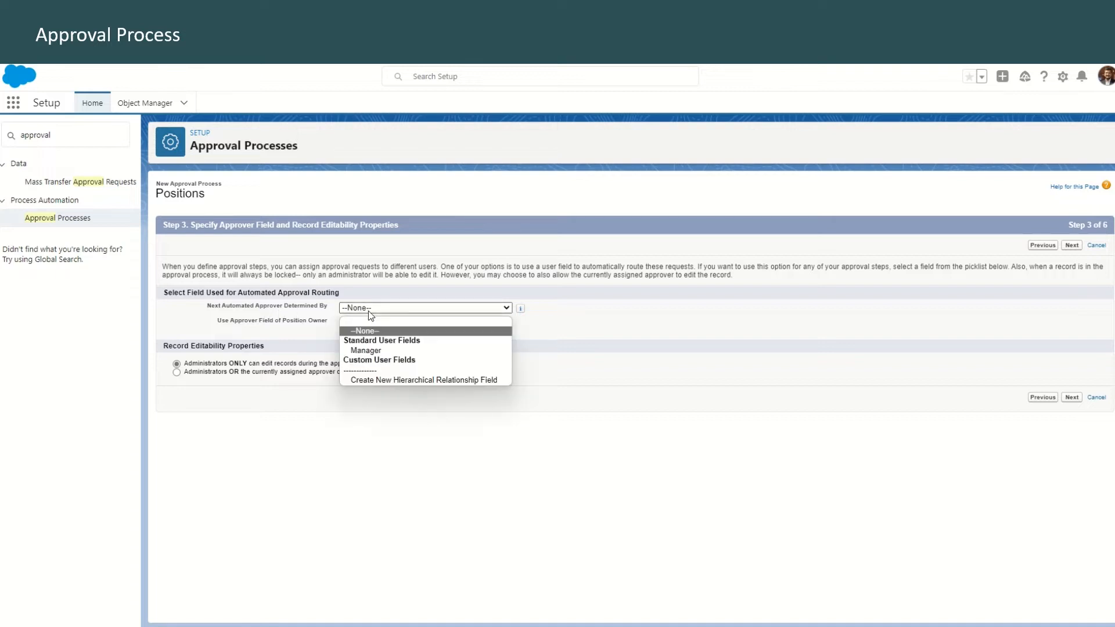
click(381, 351)
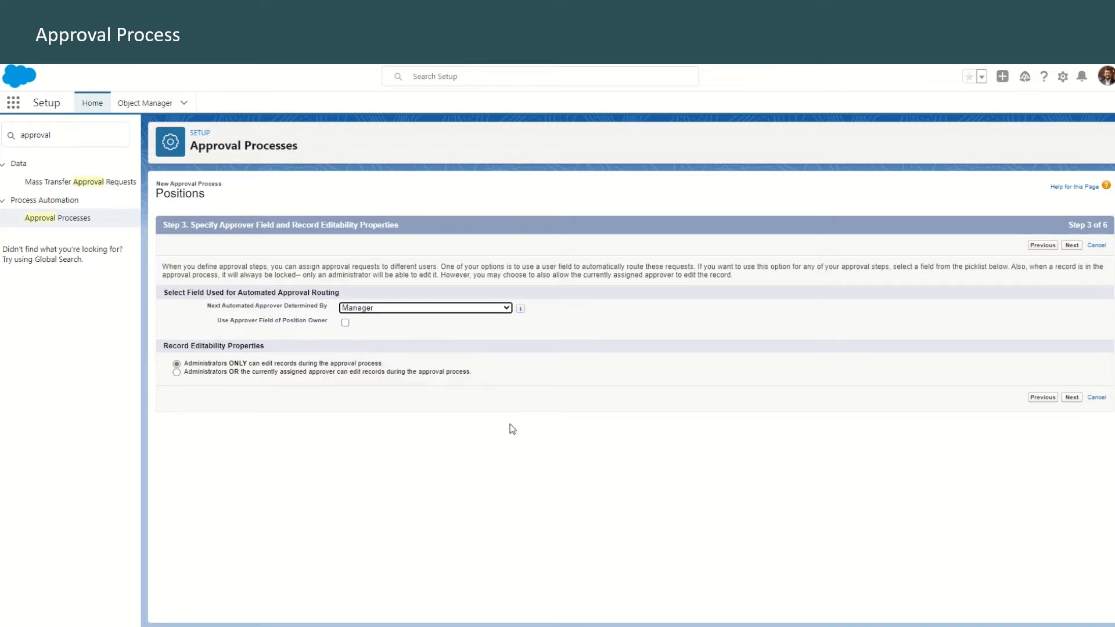
click(345, 323)
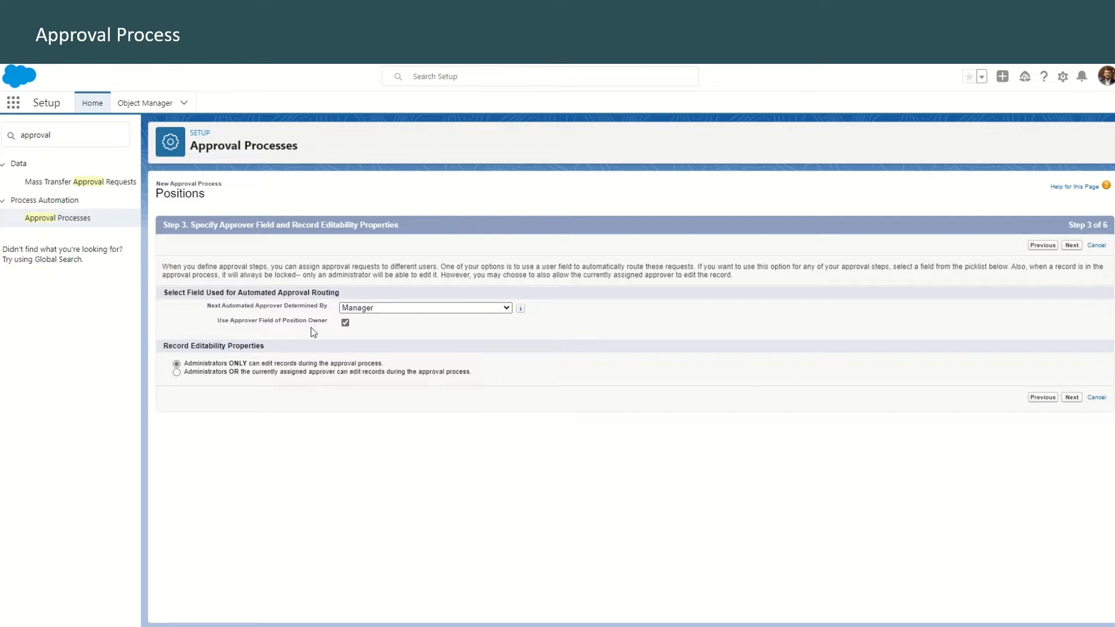
click(178, 375)
click(1071, 245)
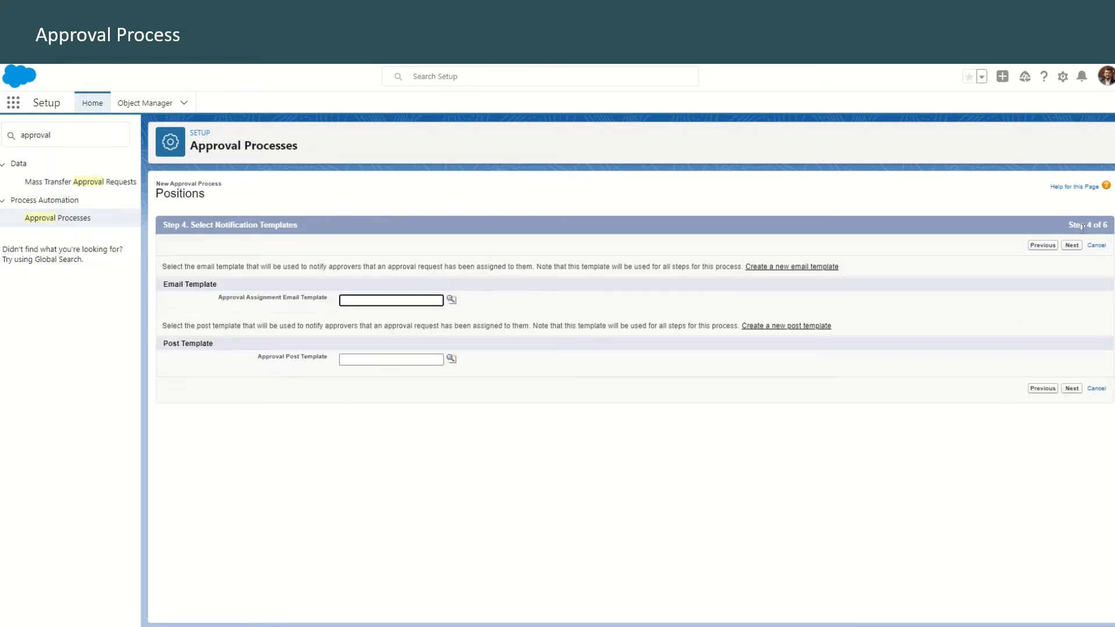
Skip notification templates and show Department, Education, Job Description, Location, Pay Grade, Salary Range, Skills Required and approval history on the approval page
click(1071, 246)
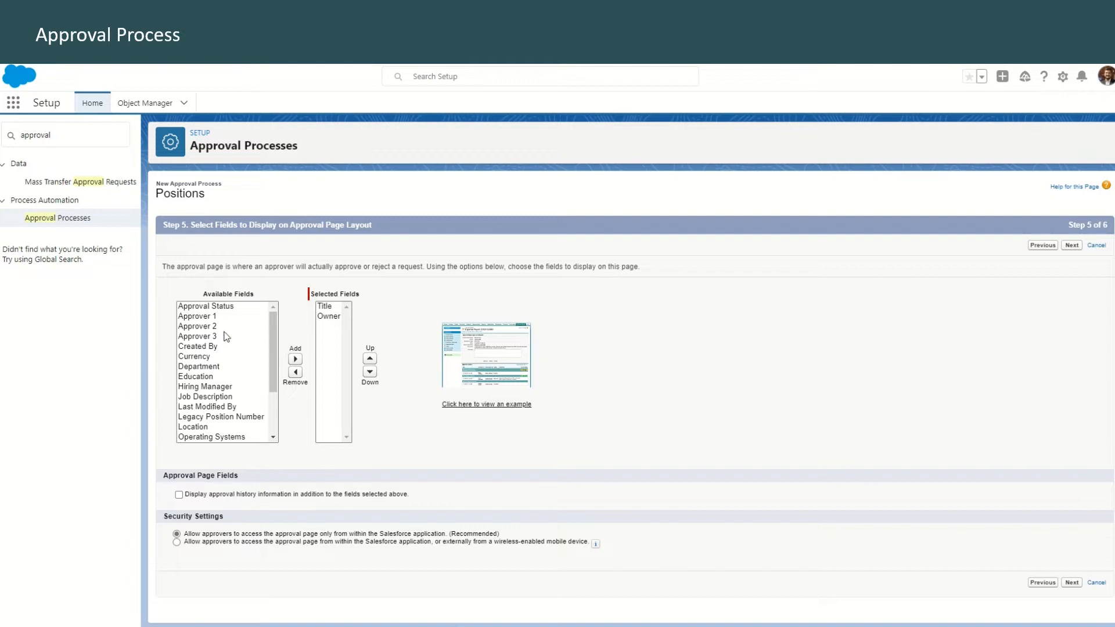
click(219, 367)
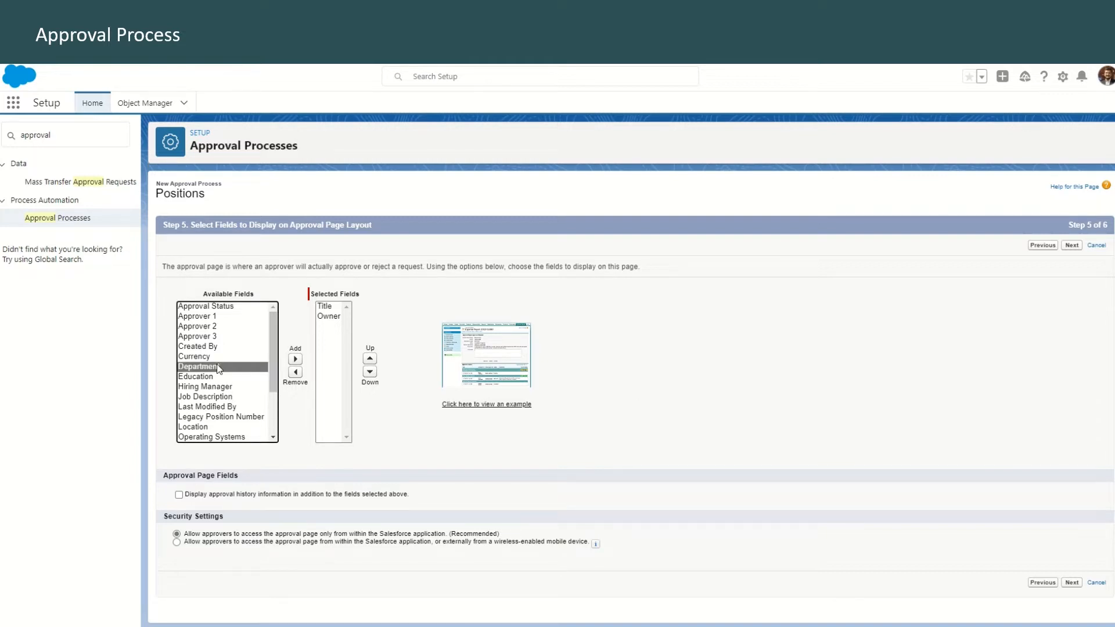
ctrl+click(221, 378)
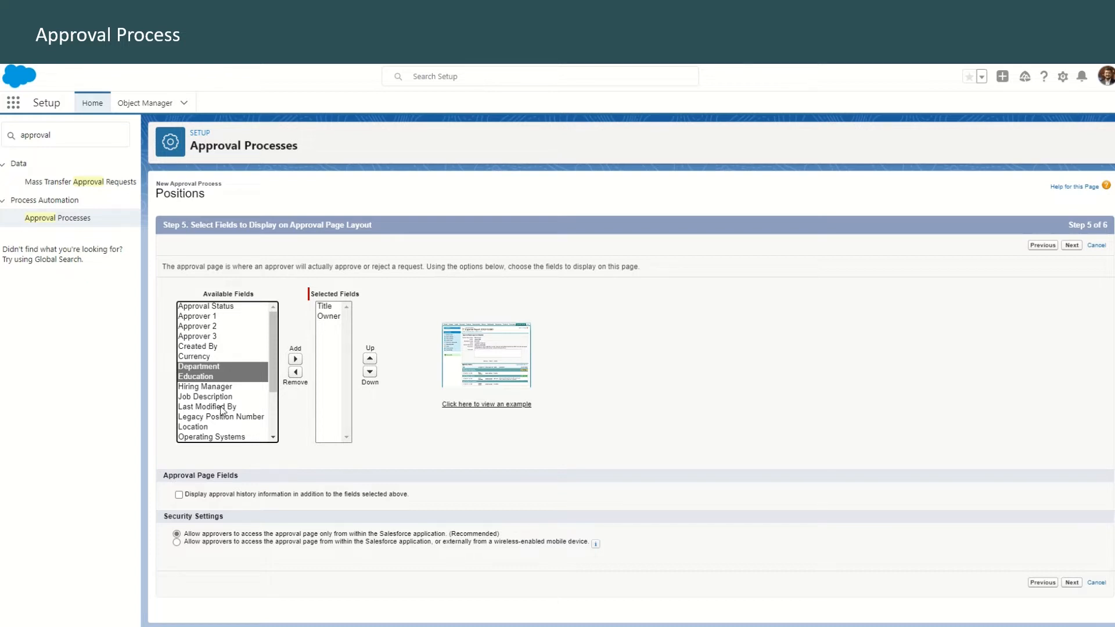
ctrl+click(220, 397)
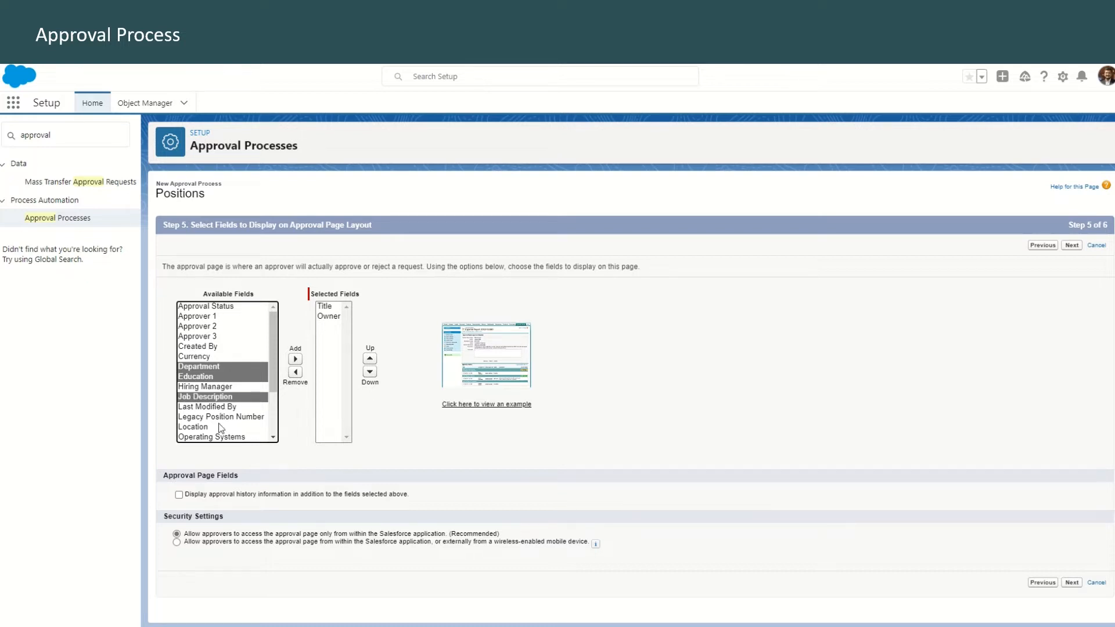
ctrl+click(219, 427)
scroll(220, 423, down, 2)
ctrl+click(220, 376)
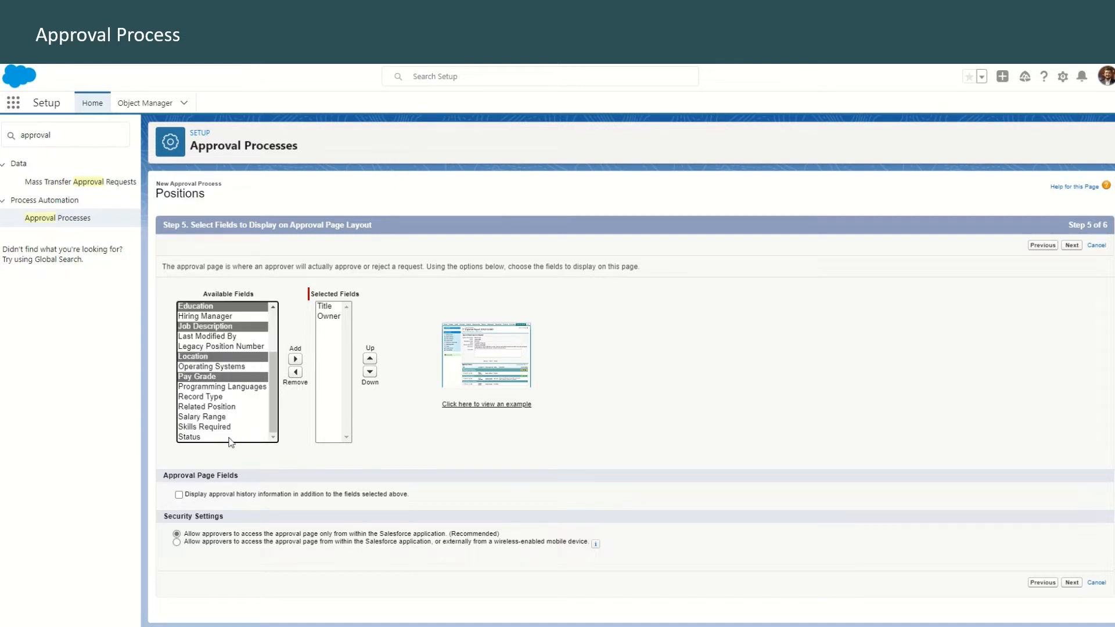
ctrl+click(213, 417)
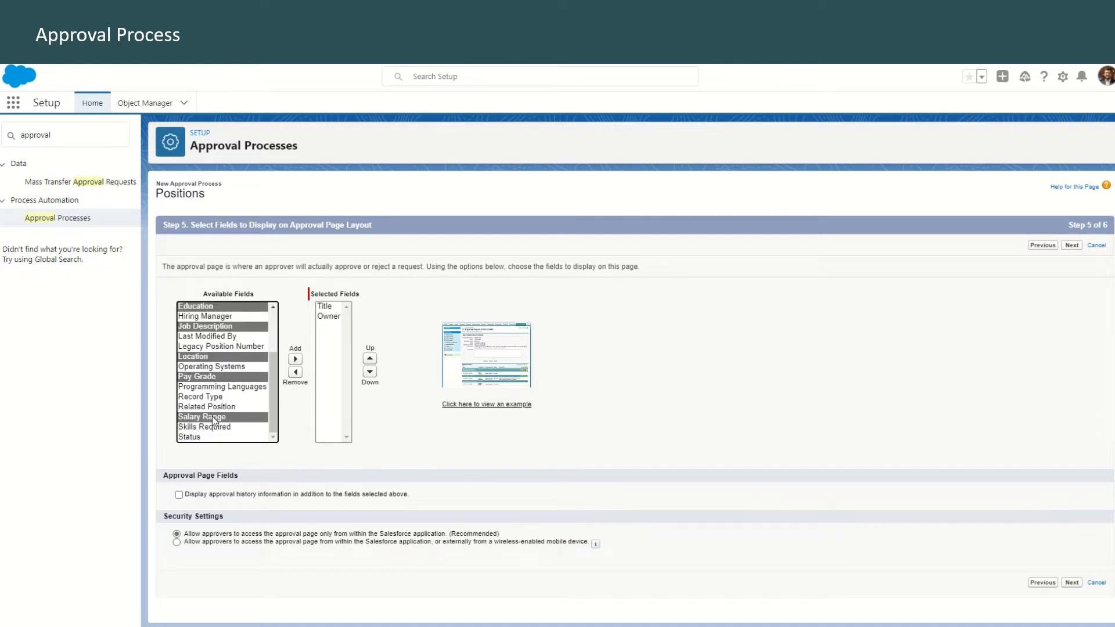
ctrl+click(212, 427)
click(295, 360)
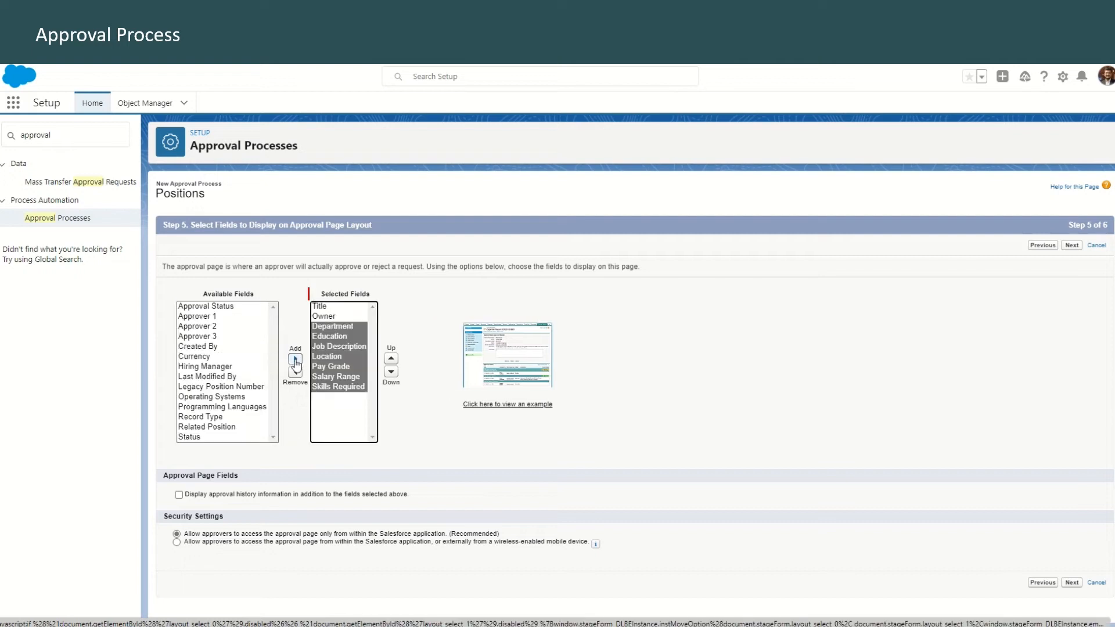
click(179, 496)
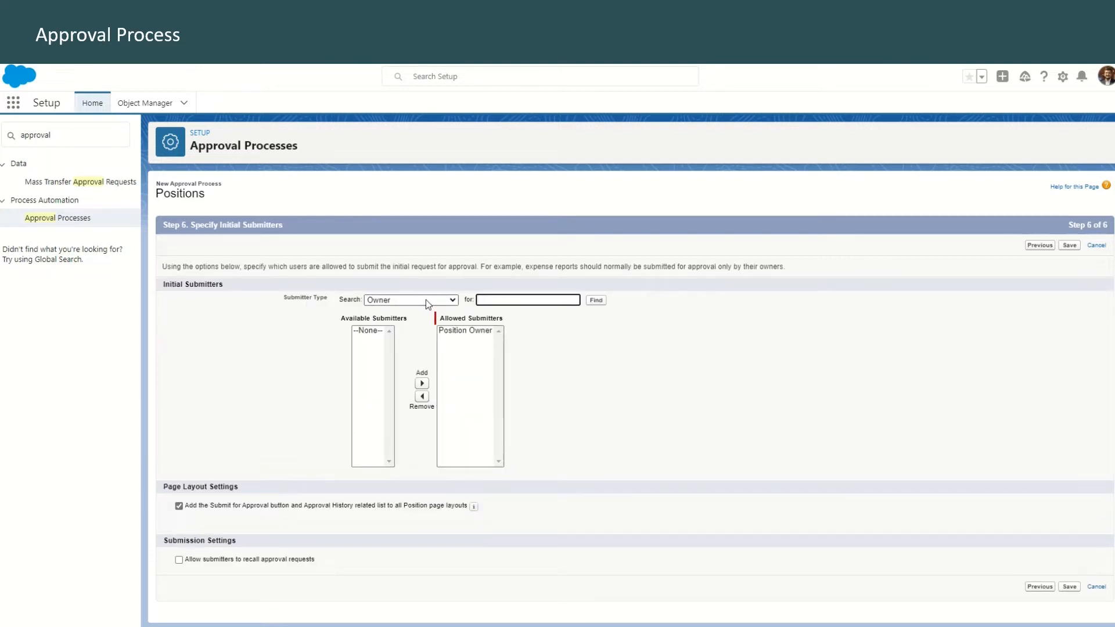
Keep Position Owner as the allowed submitter, allow submitters to recall approval requests, and save the approval process
click(427, 299)
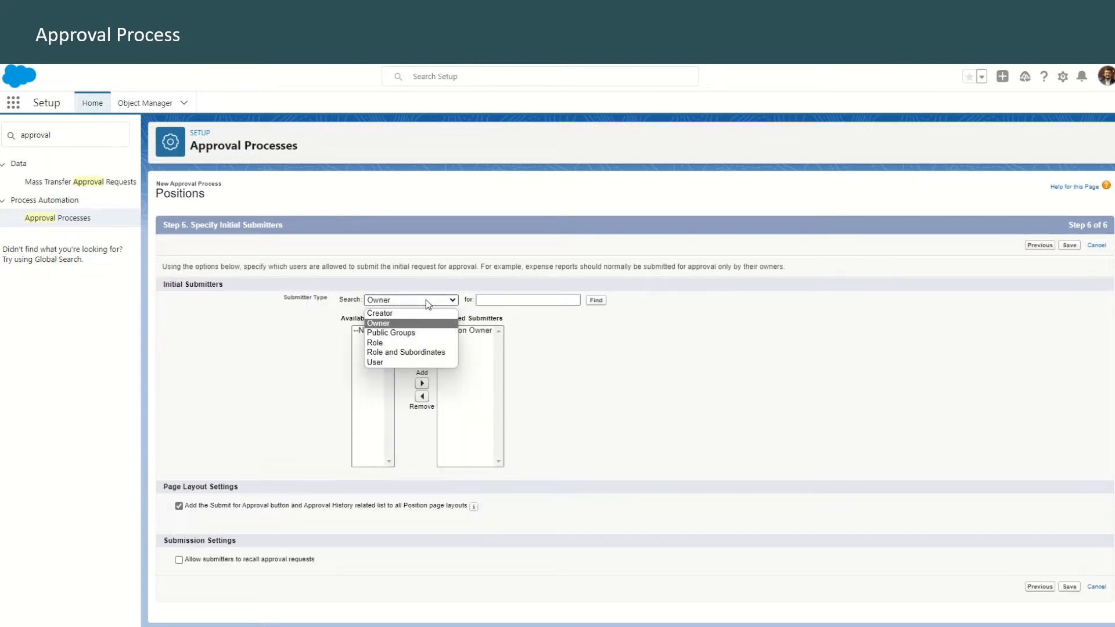
click(395, 324)
click(473, 335)
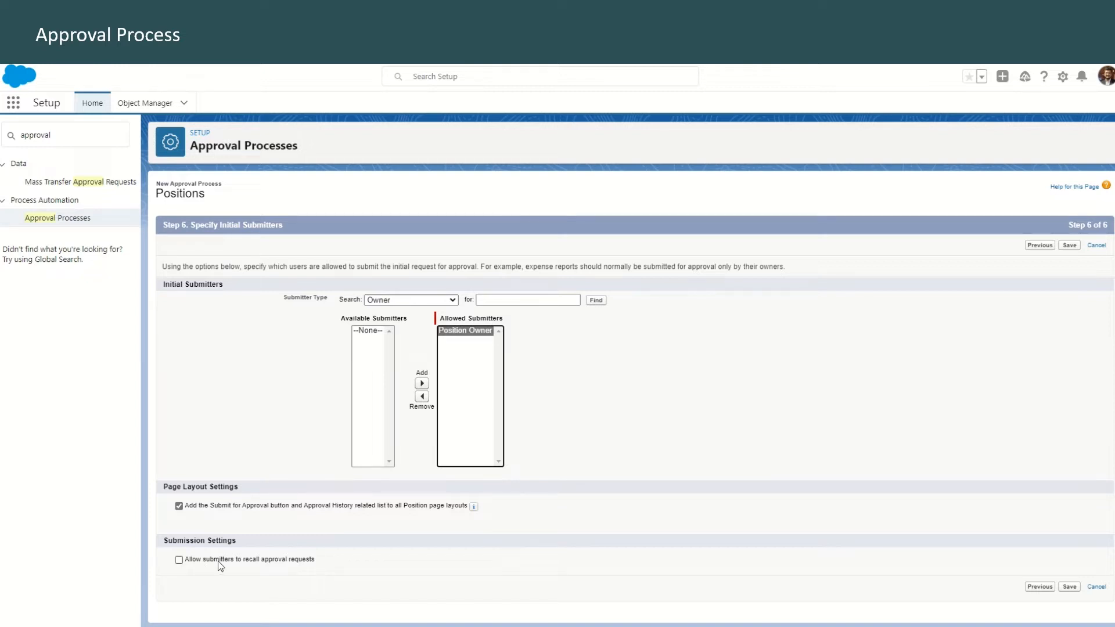
click(178, 561)
click(1069, 245)
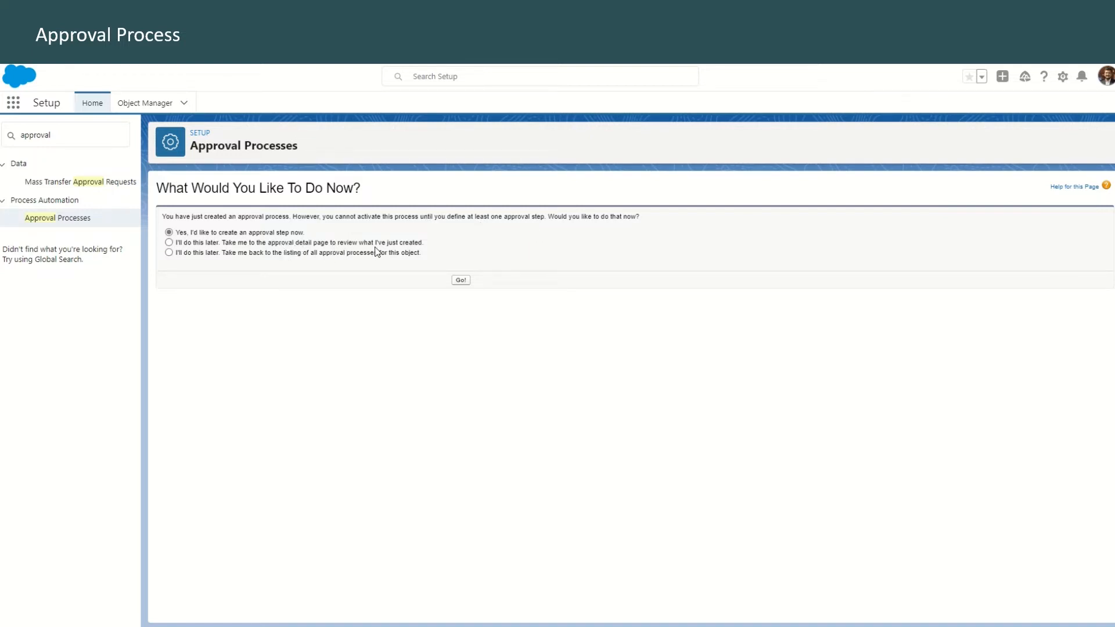
Postpone creating approval steps and review the New Position Approval detail page, including its submission, approval, rejection and recall actions
click(169, 242)
click(459, 282)
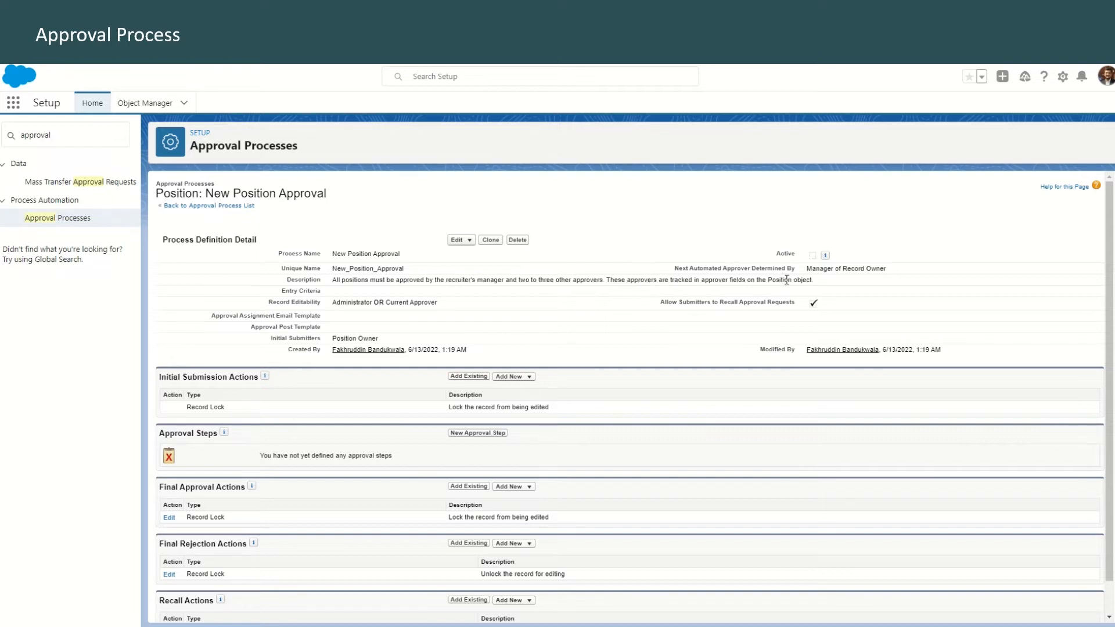
scroll(262, 378, down, 1)
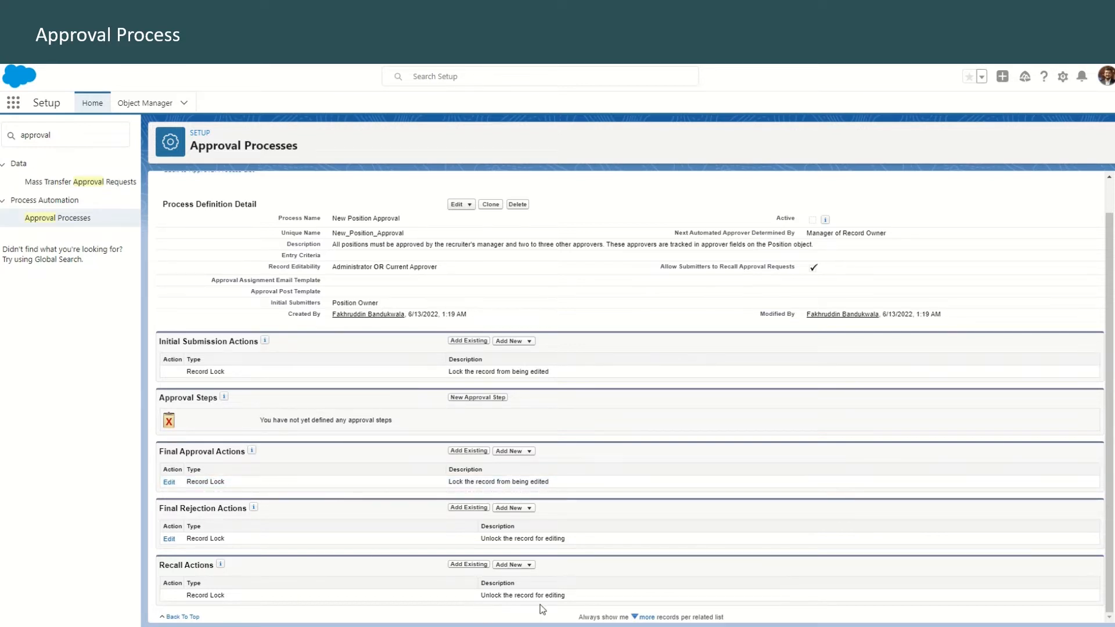
scroll(569, 609, up, 1)
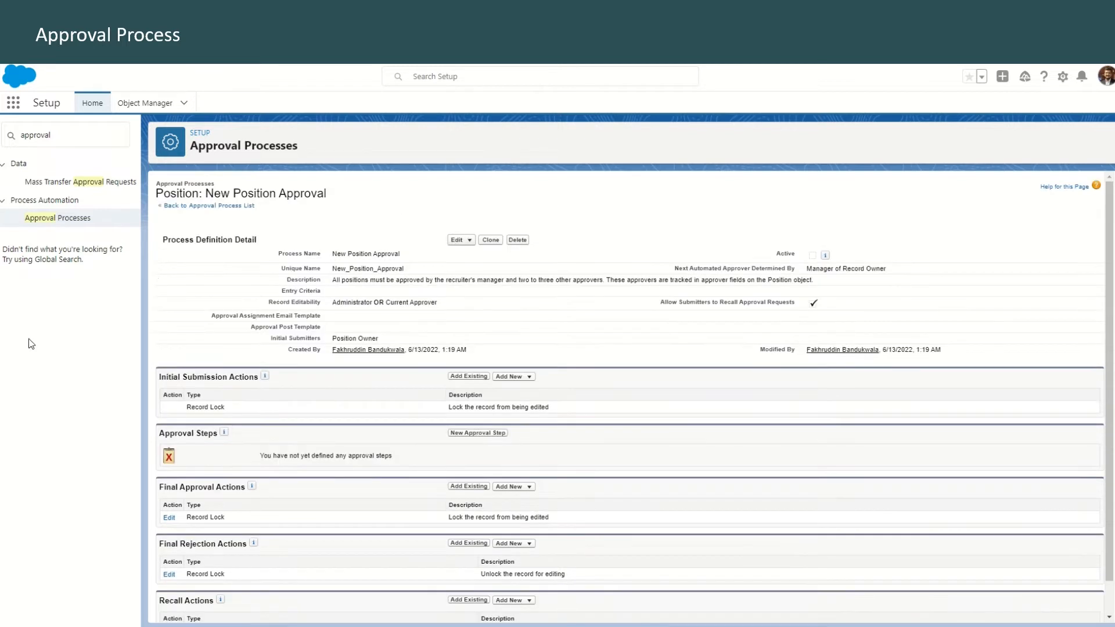
Add an initial submission field update named Approval Status to Pending that sets the Position's Approval Status field to a specific value
drag(161, 377, 255, 380)
click(509, 377)
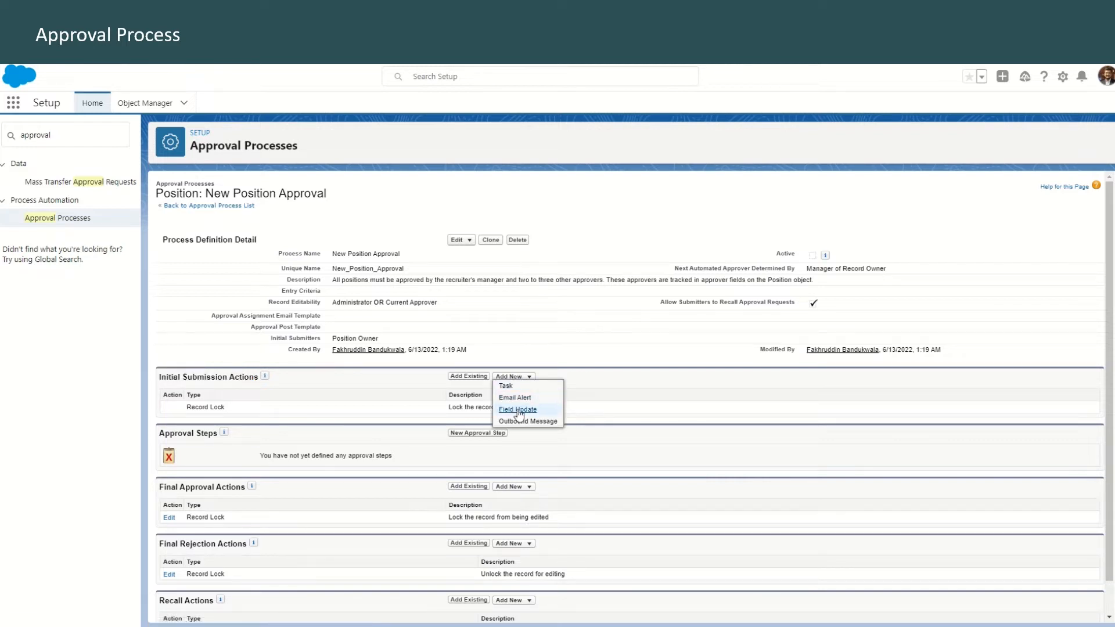
click(518, 410)
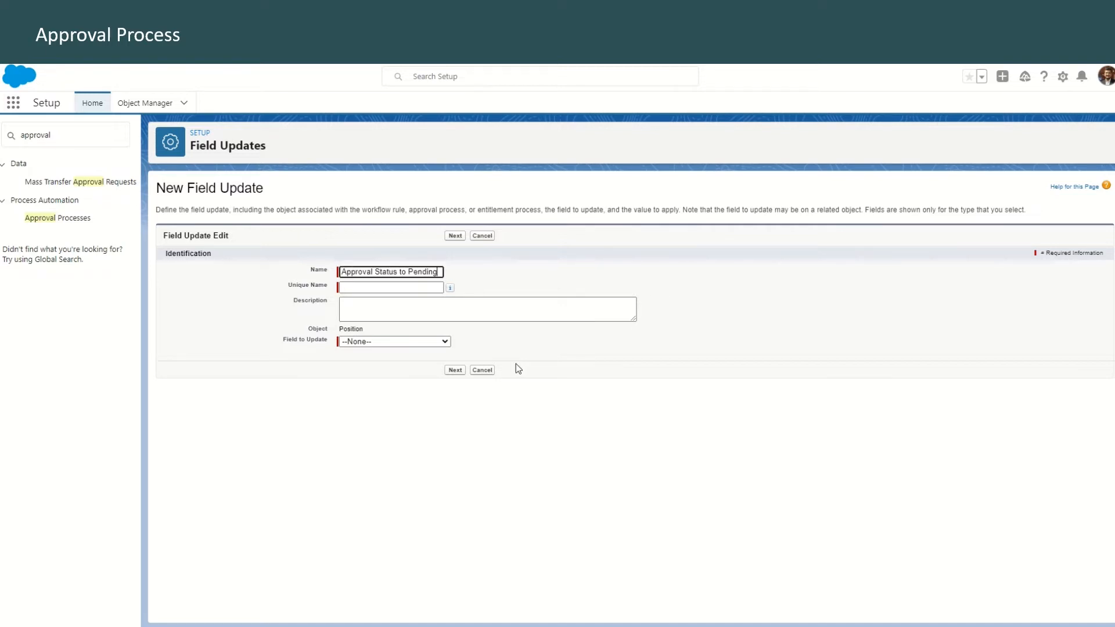
click(405, 343)
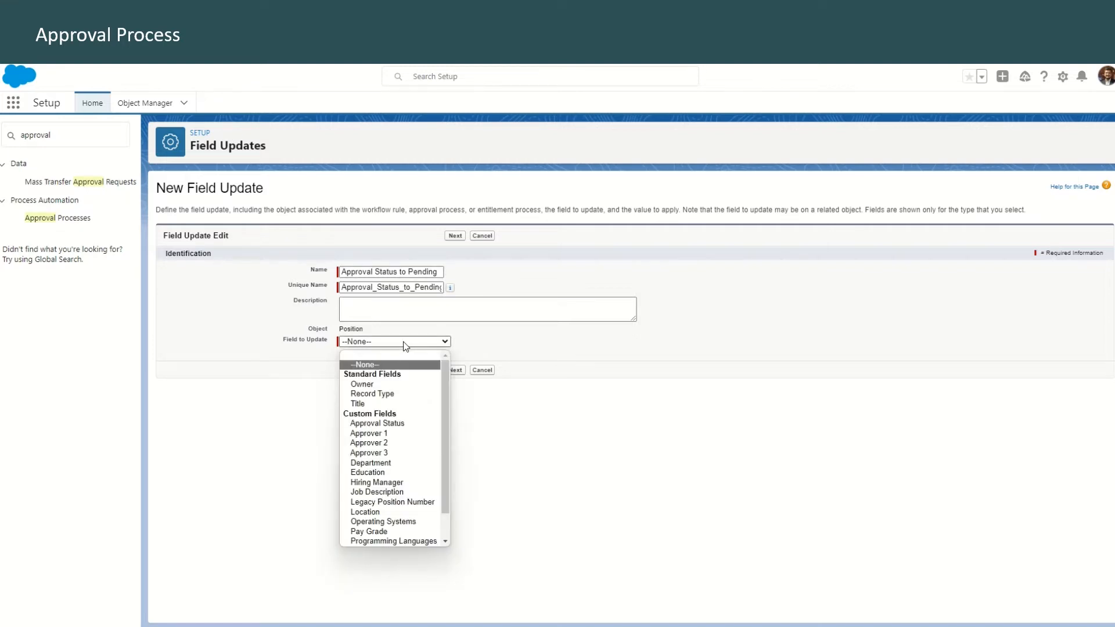
click(404, 425)
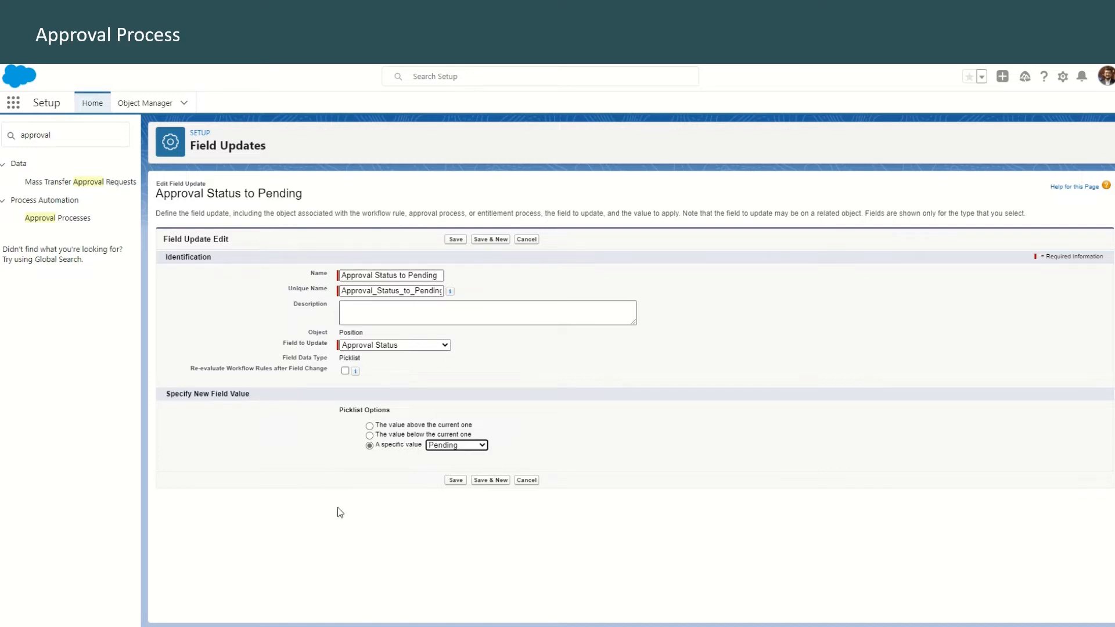
click(452, 481)
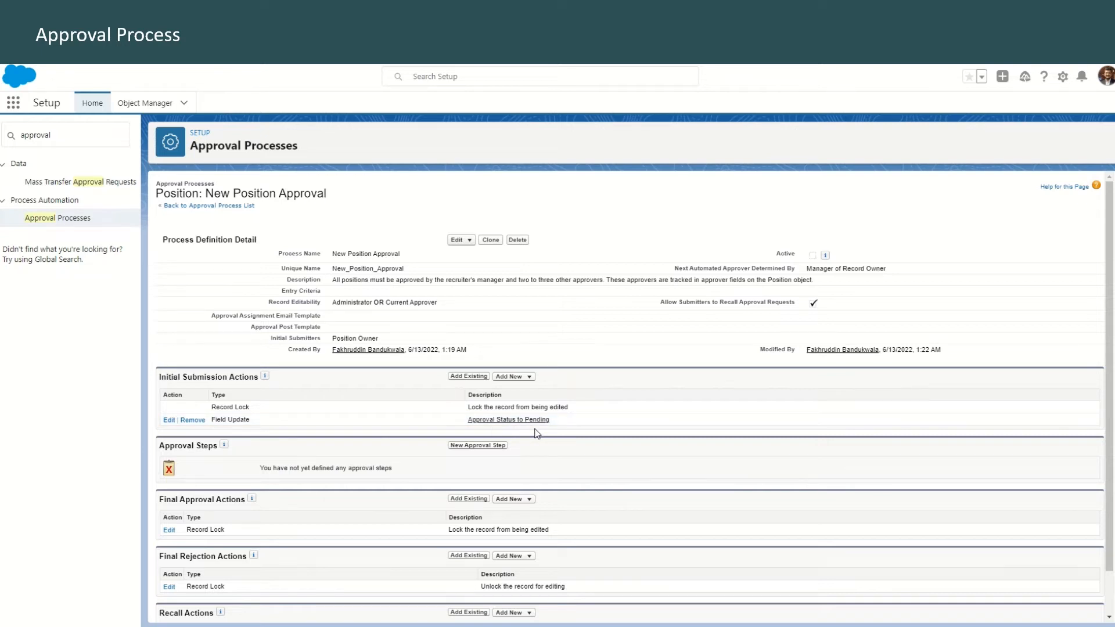
Create approval step 1, Manager of Position Owner, assign it automatically to the Manager user field, and return to the process detail page
click(476, 448)
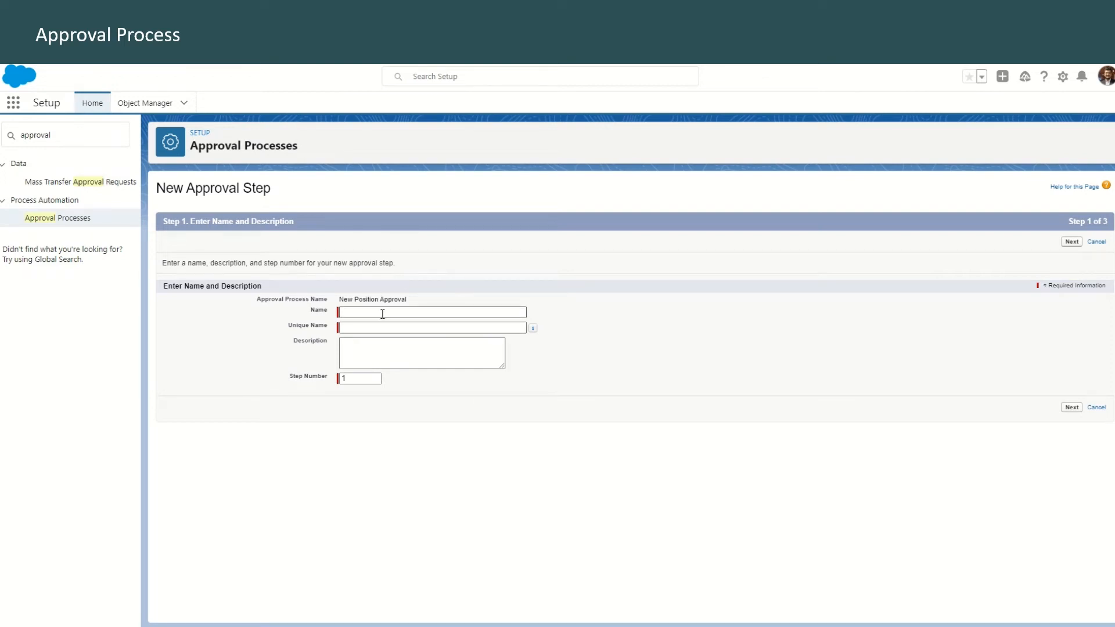
click(401, 313)
text(Manager of Position Owner)
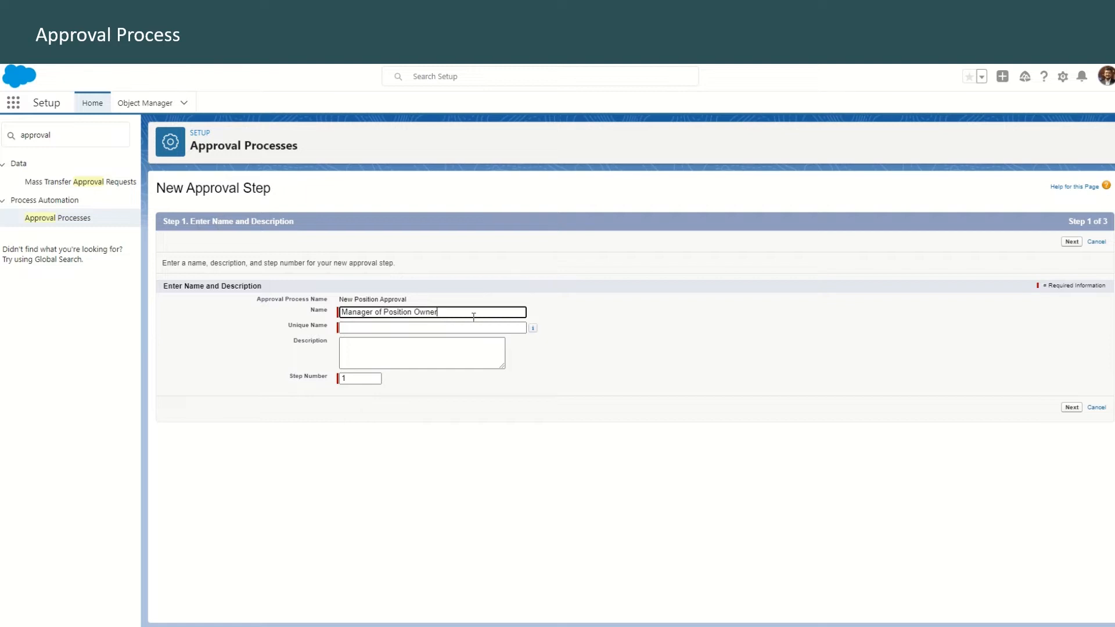
click(413, 347)
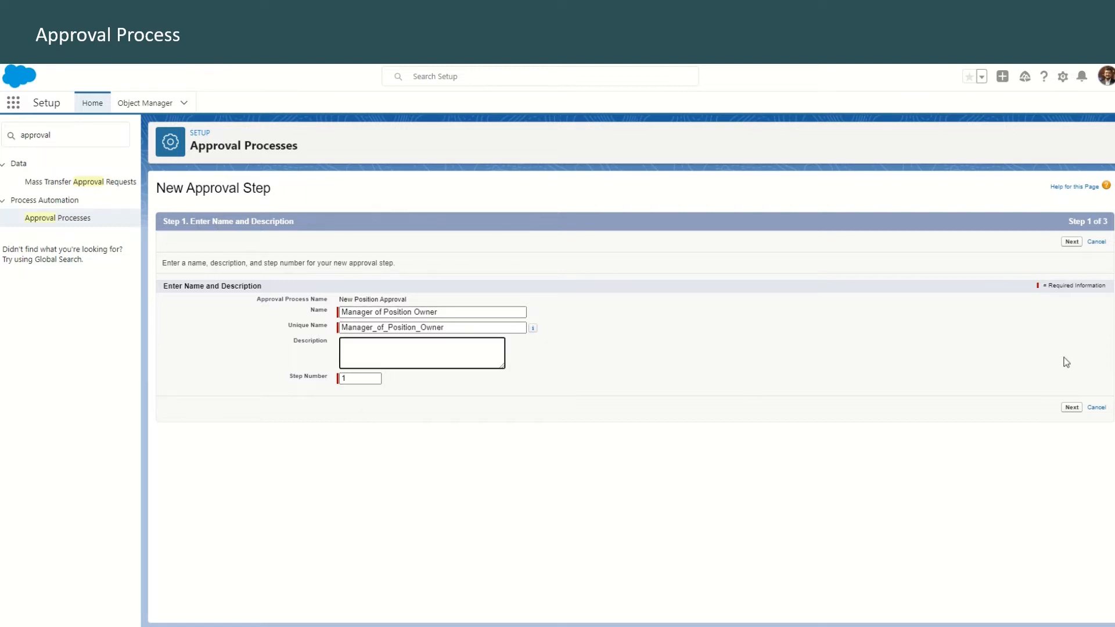
click(1073, 245)
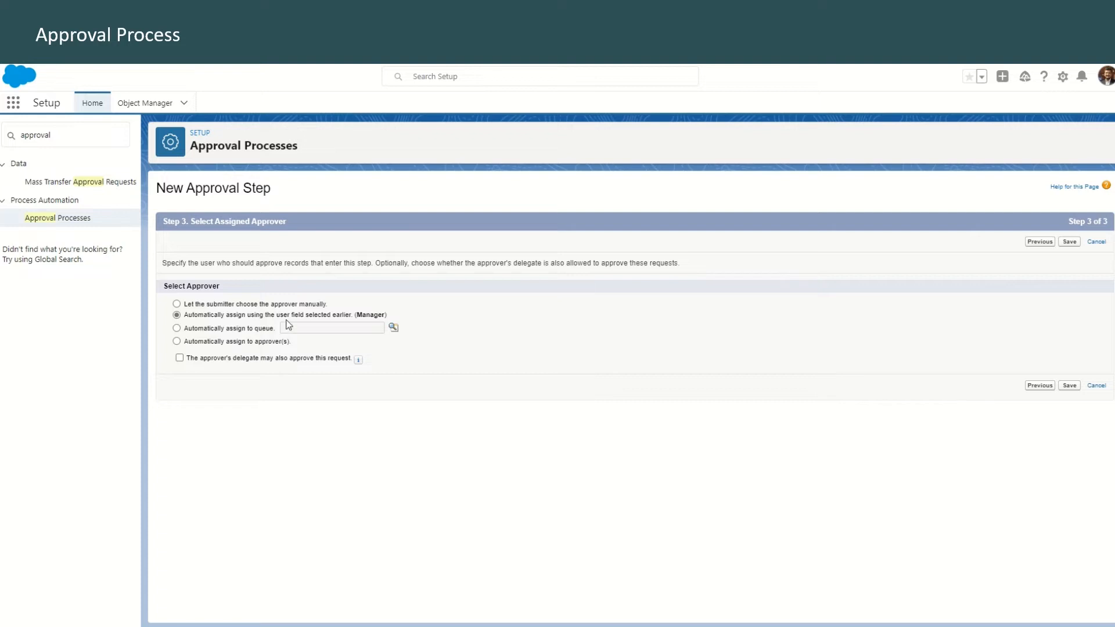
click(1069, 242)
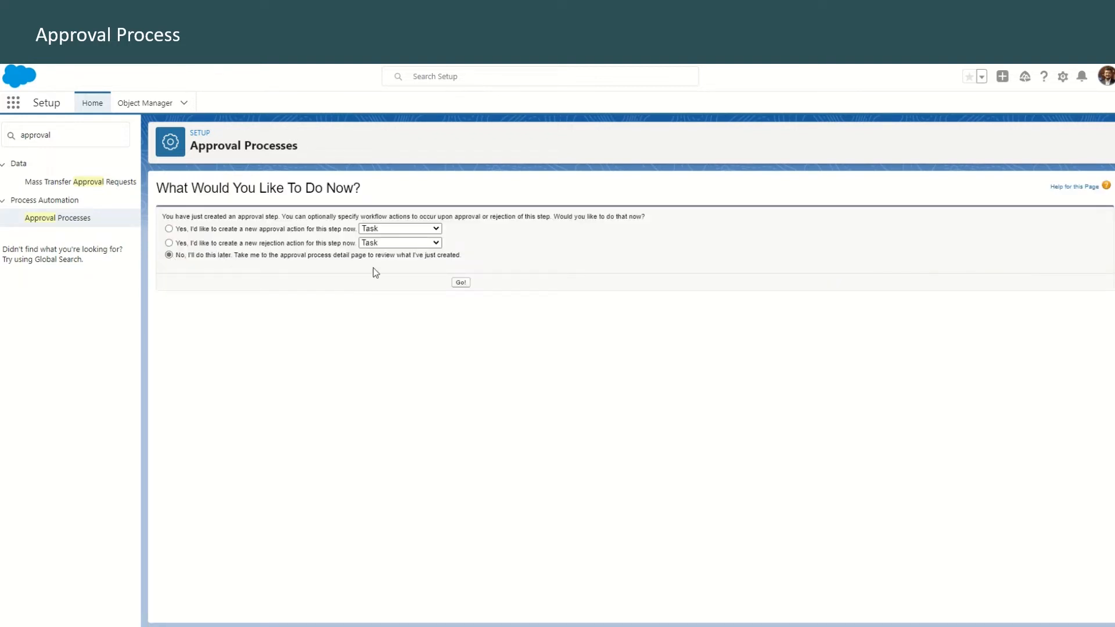
click(460, 283)
Add a second approval step named Position Approver 1, with step number 2, that all records enter
scroll(612, 536, down, 1)
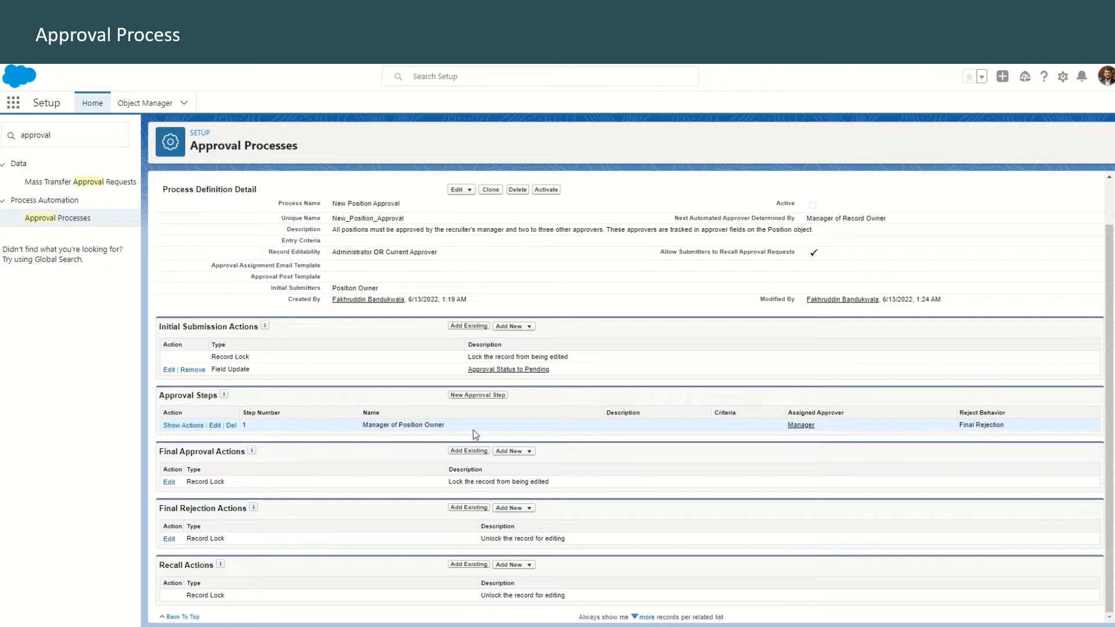
scroll(475, 434, up, 1)
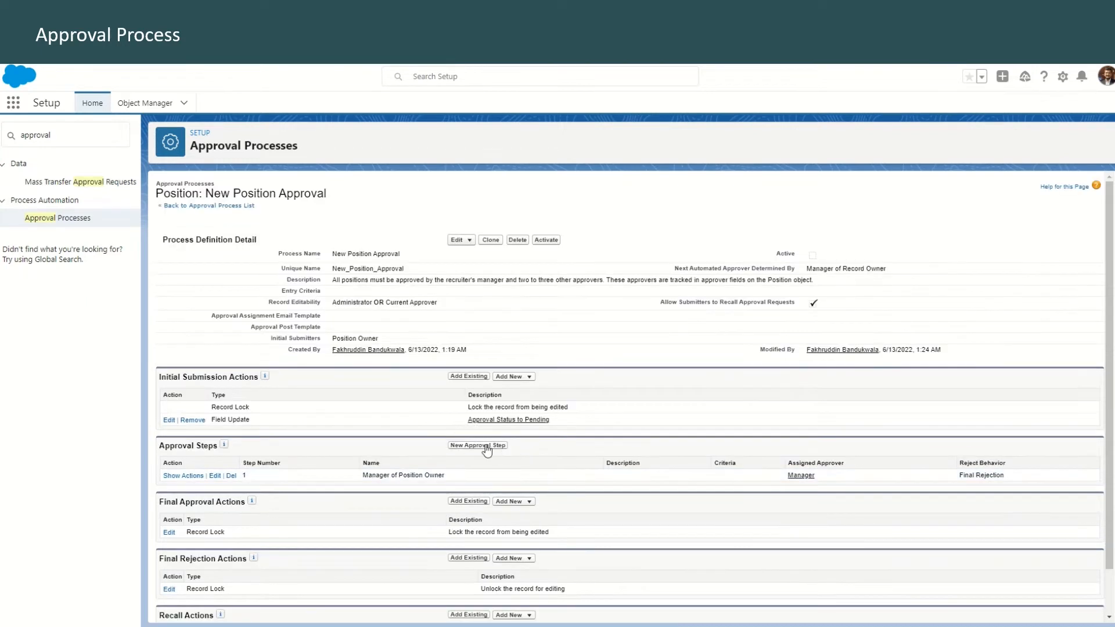
click(485, 445)
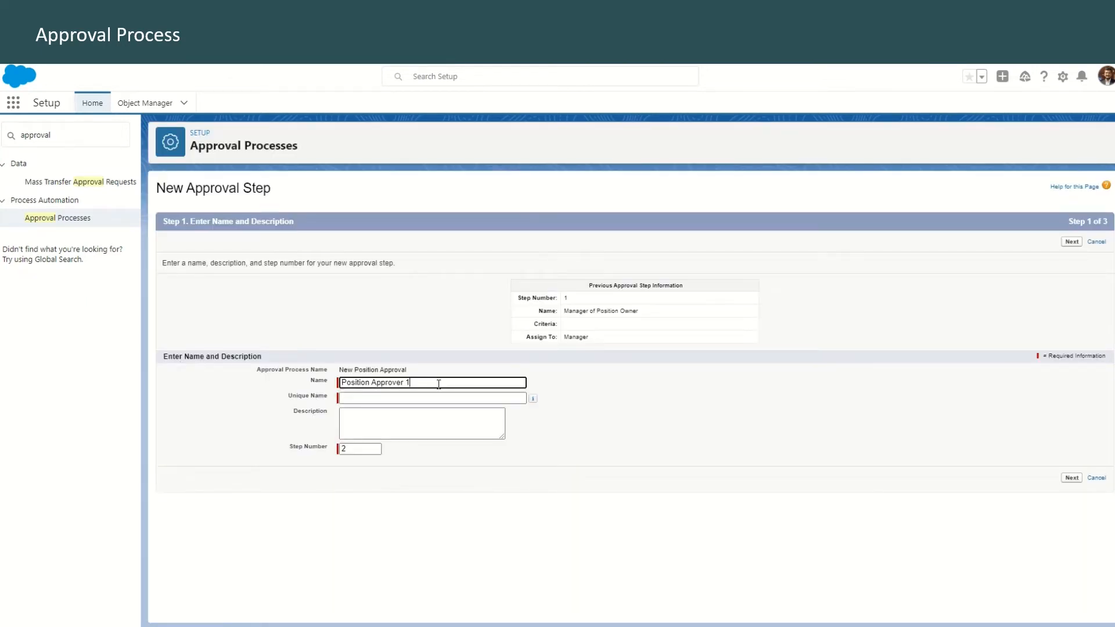
click(360, 453)
click(1074, 242)
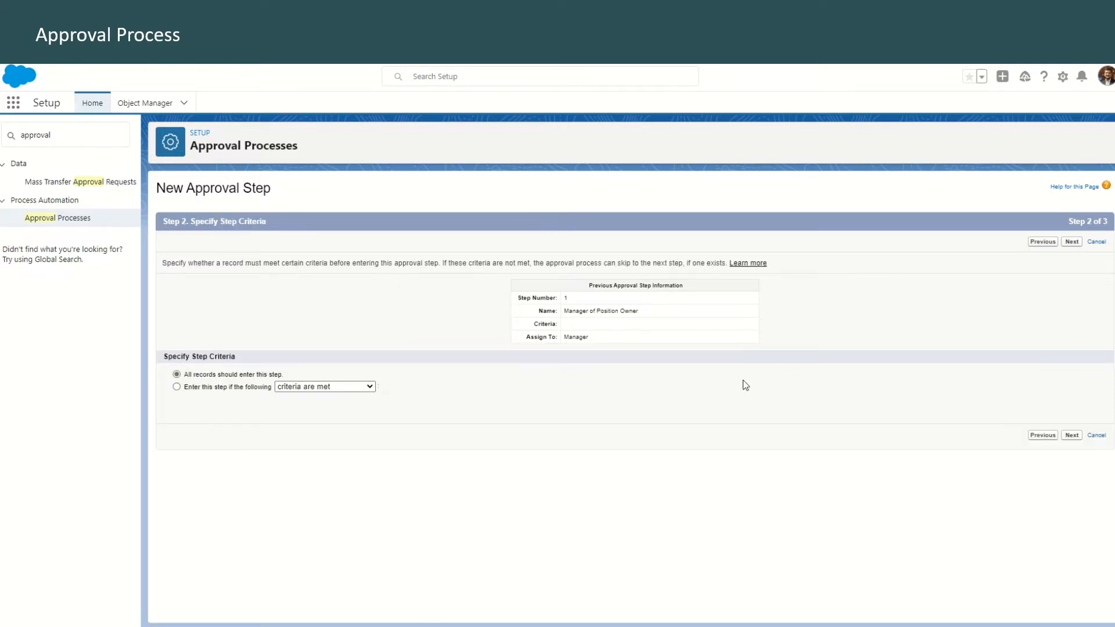
click(1072, 242)
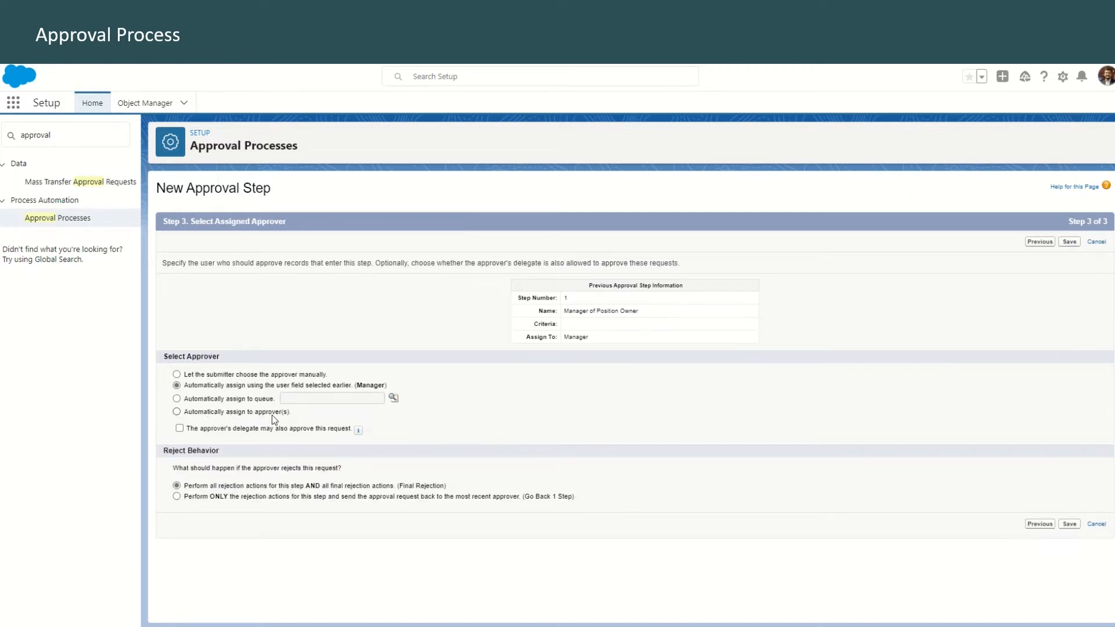
Assign the Position Approver 1 step to the related user Approver 1, keep Final Rejection as reject behavior, and save without extra actions
click(177, 413)
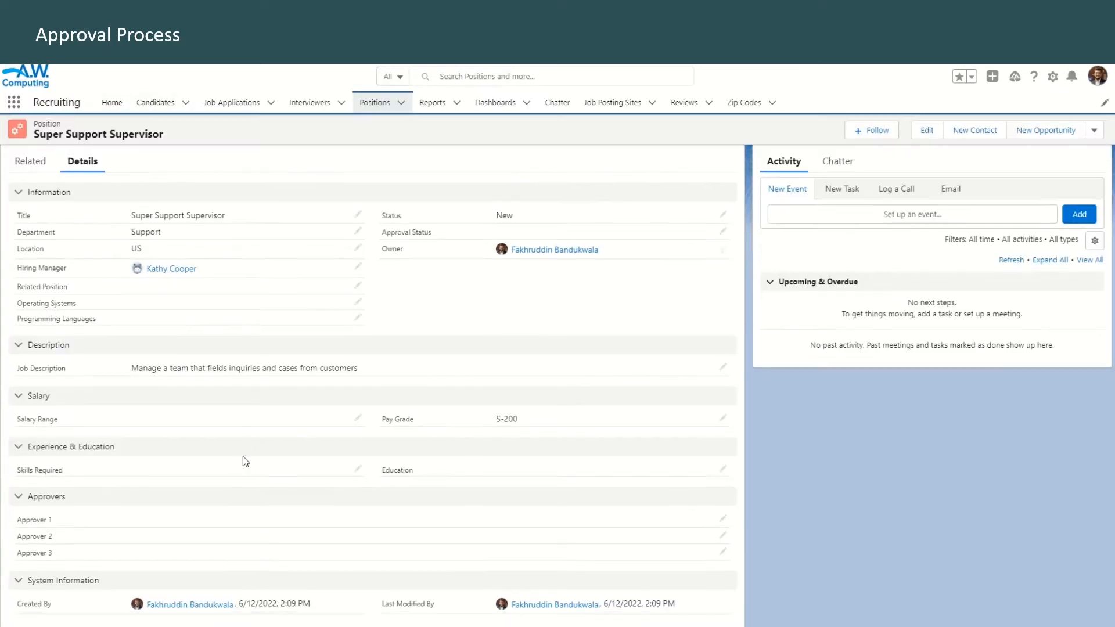
scroll(243, 457, down, 1)
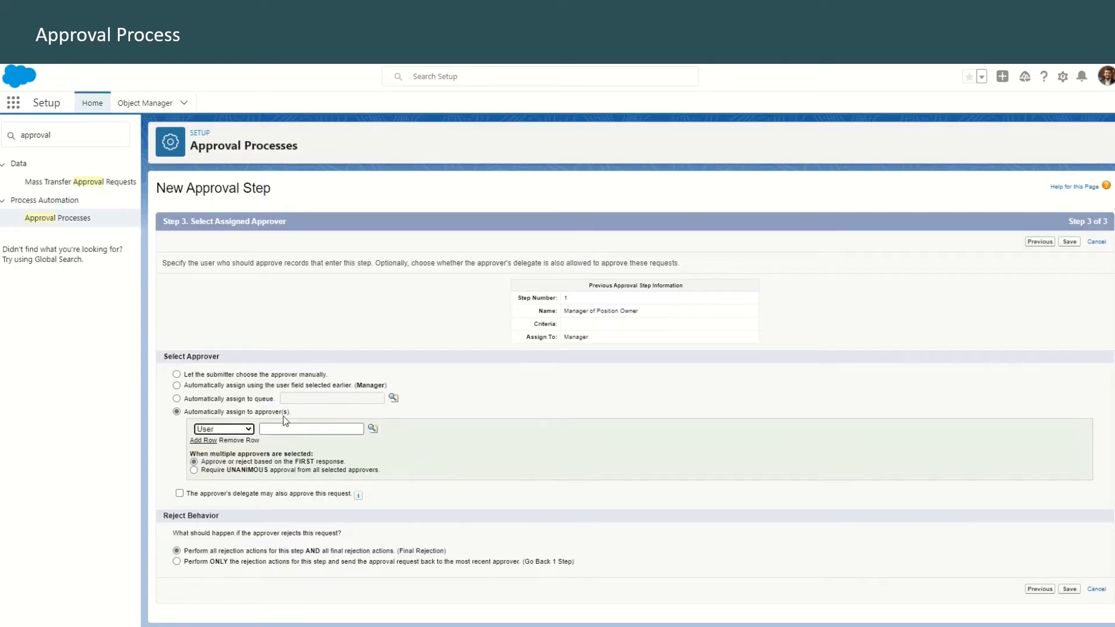
click(243, 429)
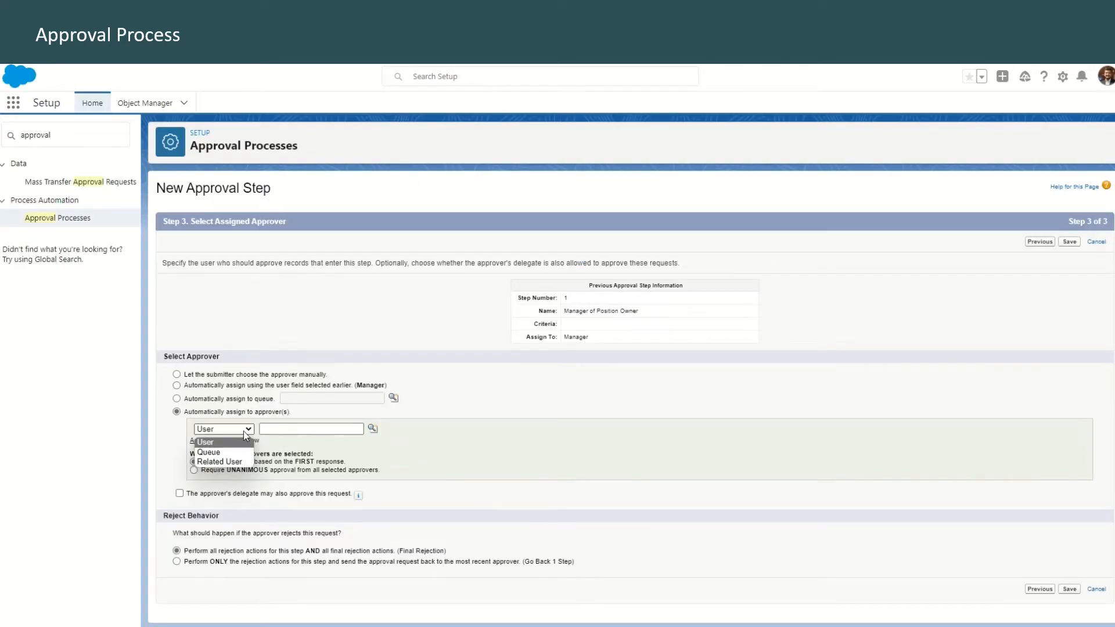
click(234, 463)
click(299, 429)
click(298, 450)
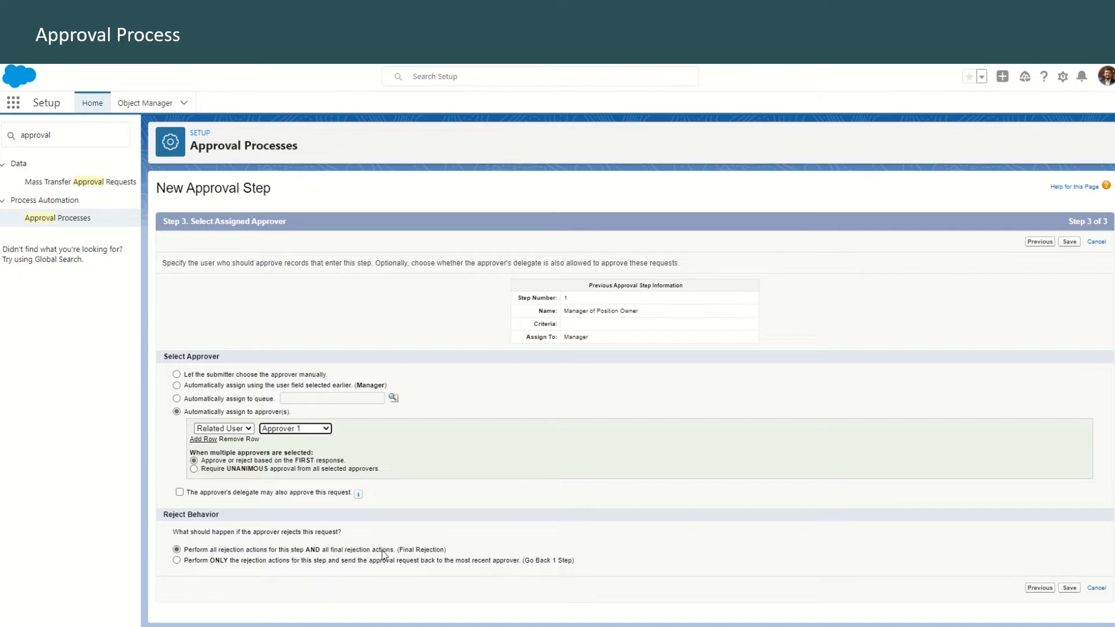
click(1070, 588)
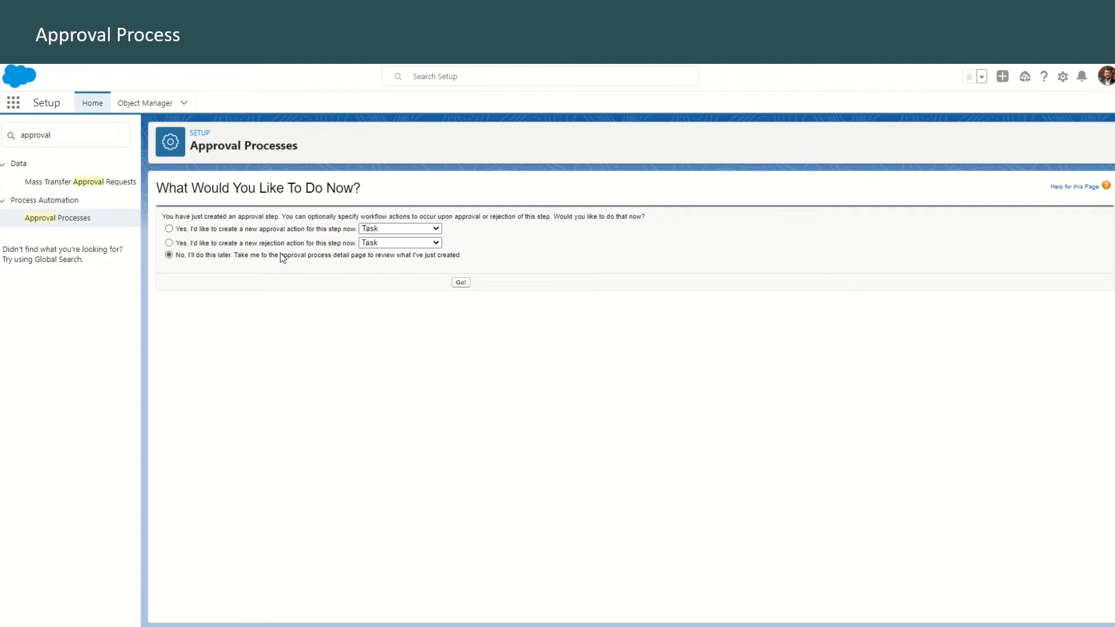
click(462, 284)
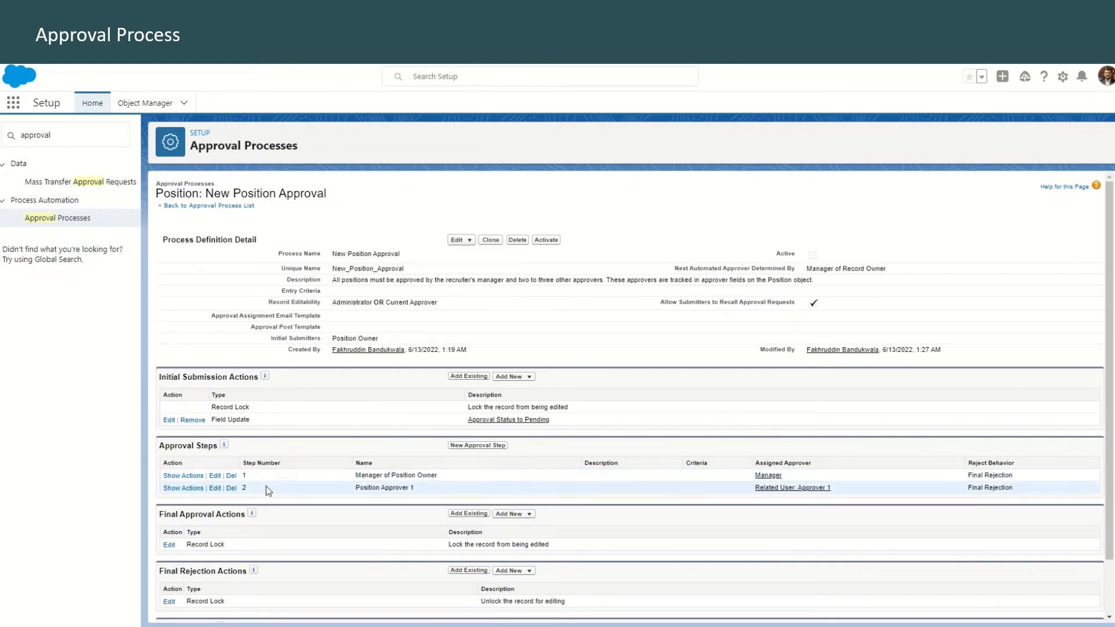
Add a third approval step named Position Approver 2, with step number 3, that all records enter
click(480, 445)
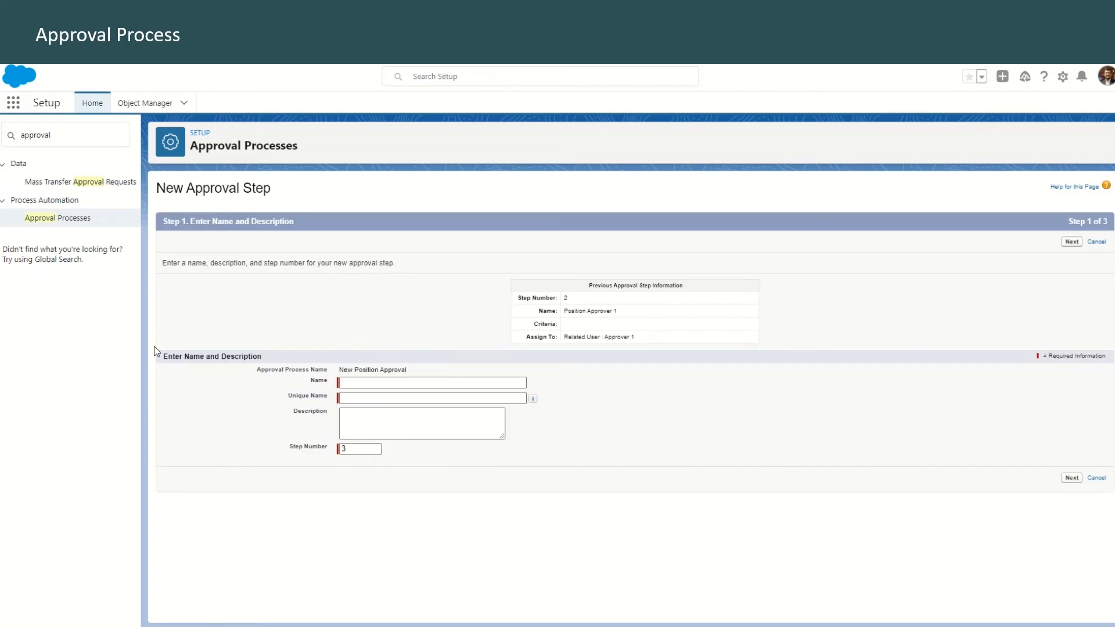
click(436, 384)
click(434, 393)
click(357, 450)
click(1072, 243)
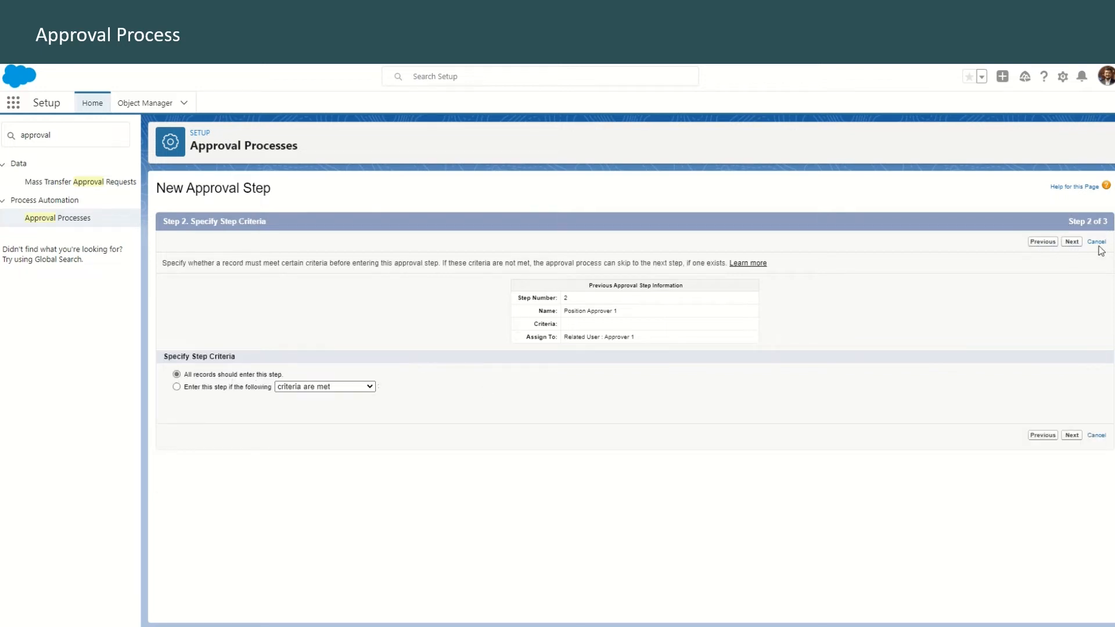
click(1072, 243)
Assign the Position Approver 2 step to the related user Approver 2 and save it without extra workflow actions
click(216, 413)
click(224, 428)
click(215, 452)
click(303, 427)
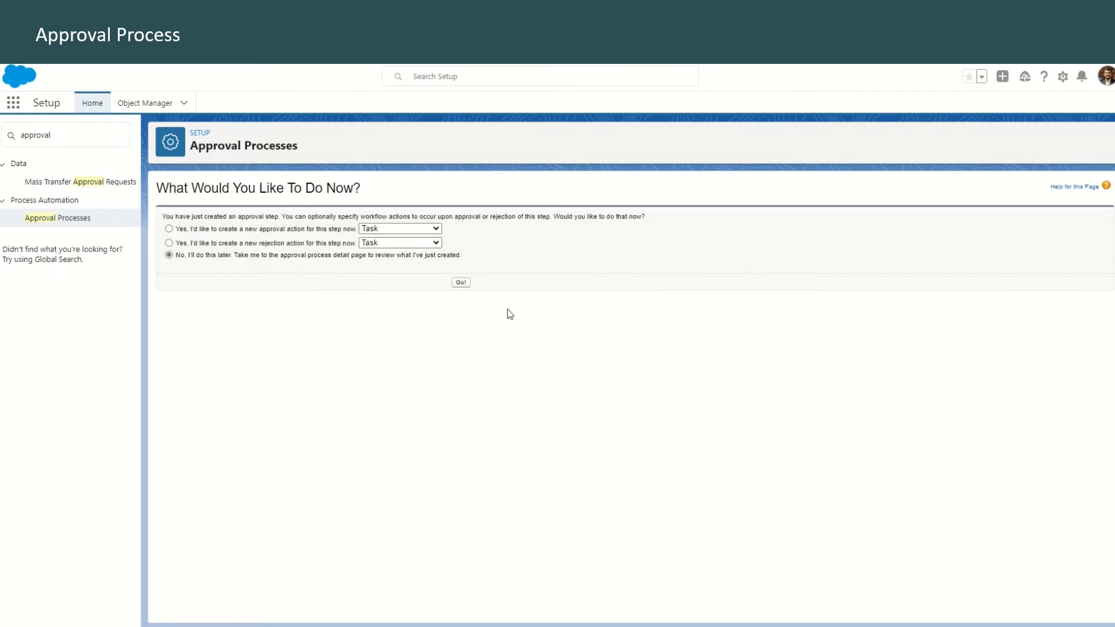
click(461, 283)
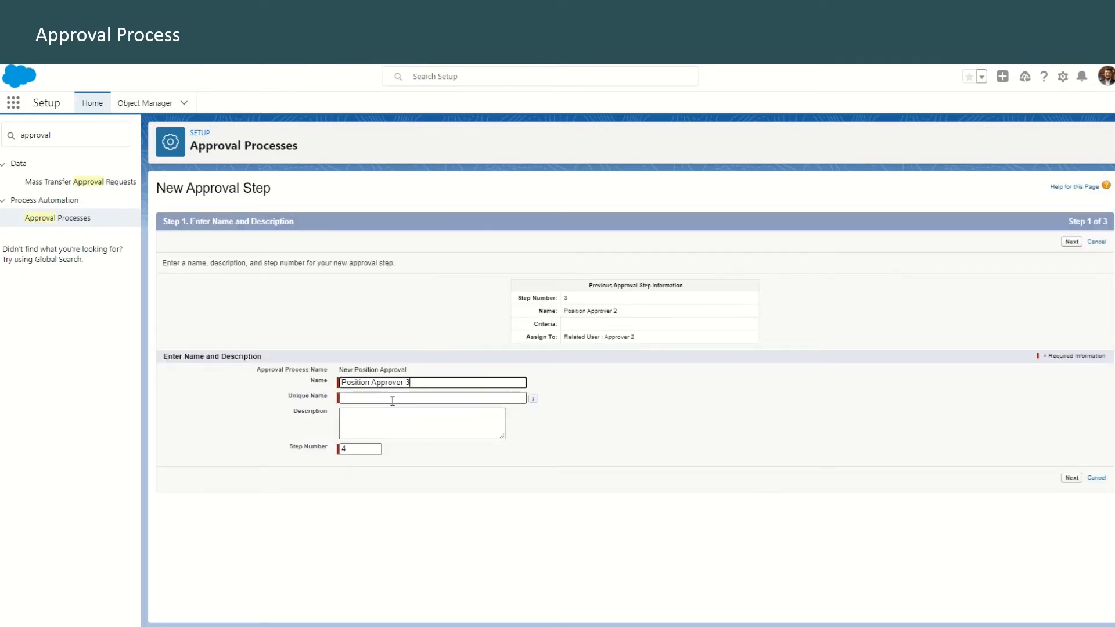
Add Position Approver 3 as approval step 4, entered only when the position's Salary Range equals 90K-120K or 120K+
click(366, 452)
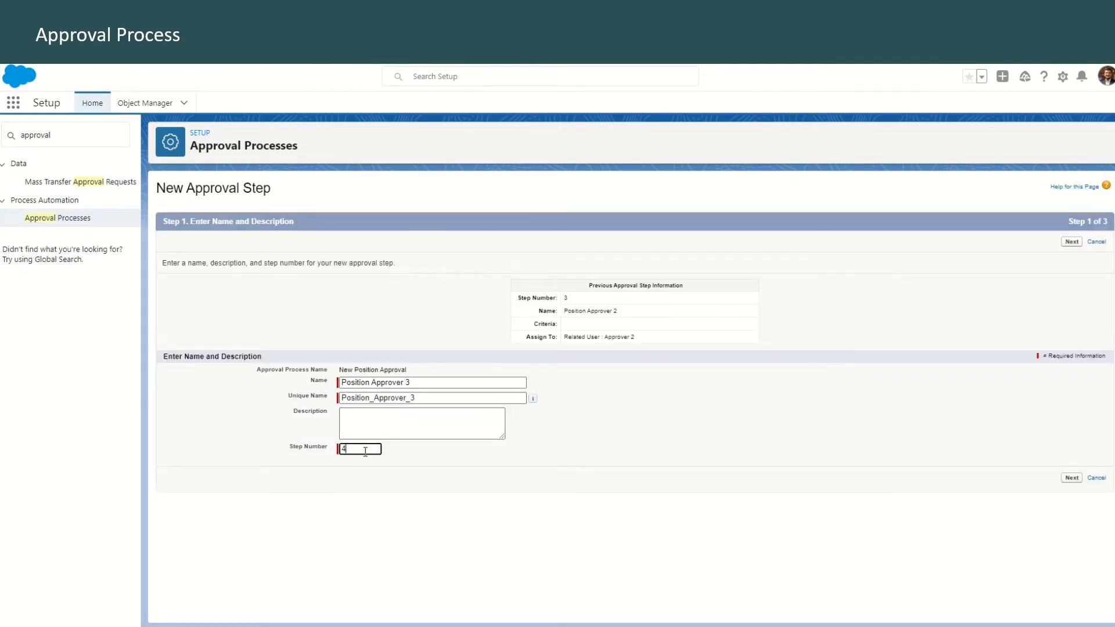
click(1072, 242)
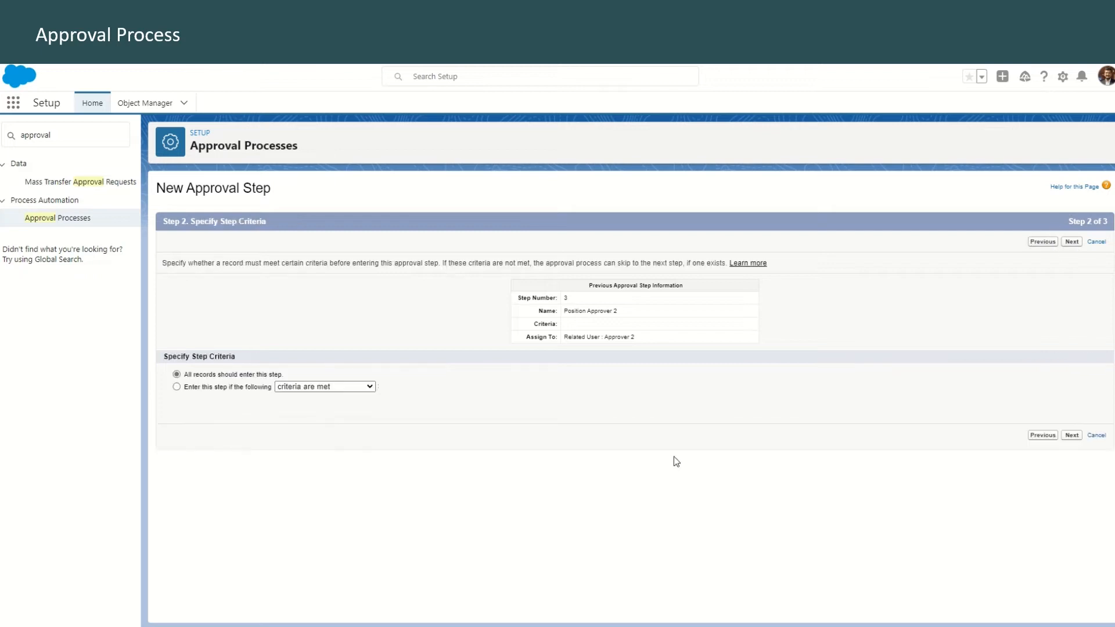
click(177, 387)
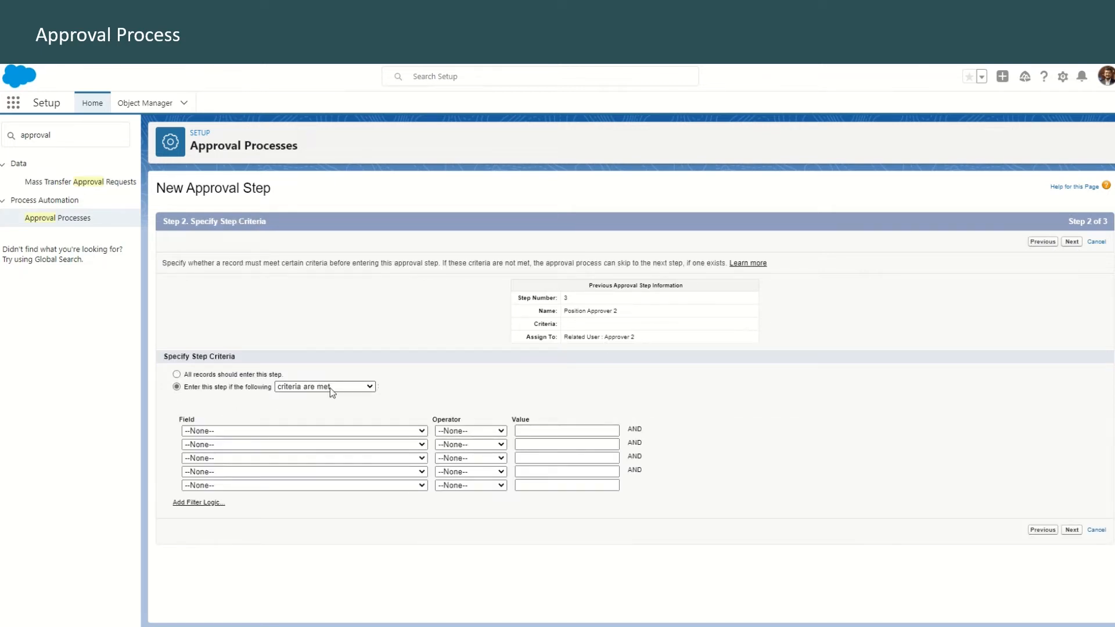
click(314, 433)
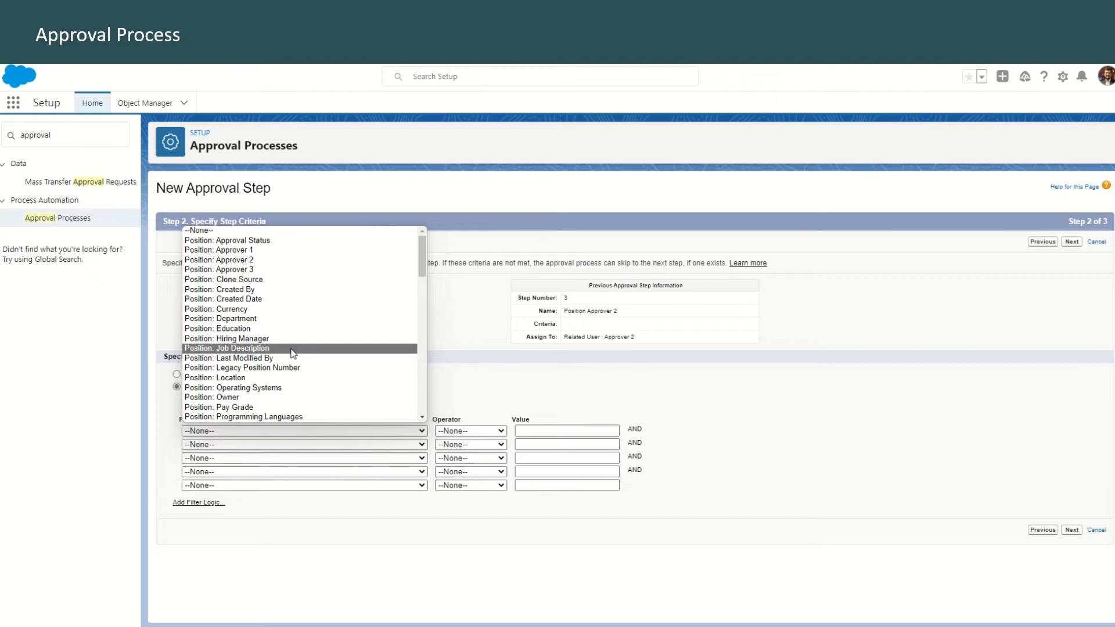
scroll(270, 407, down, 3)
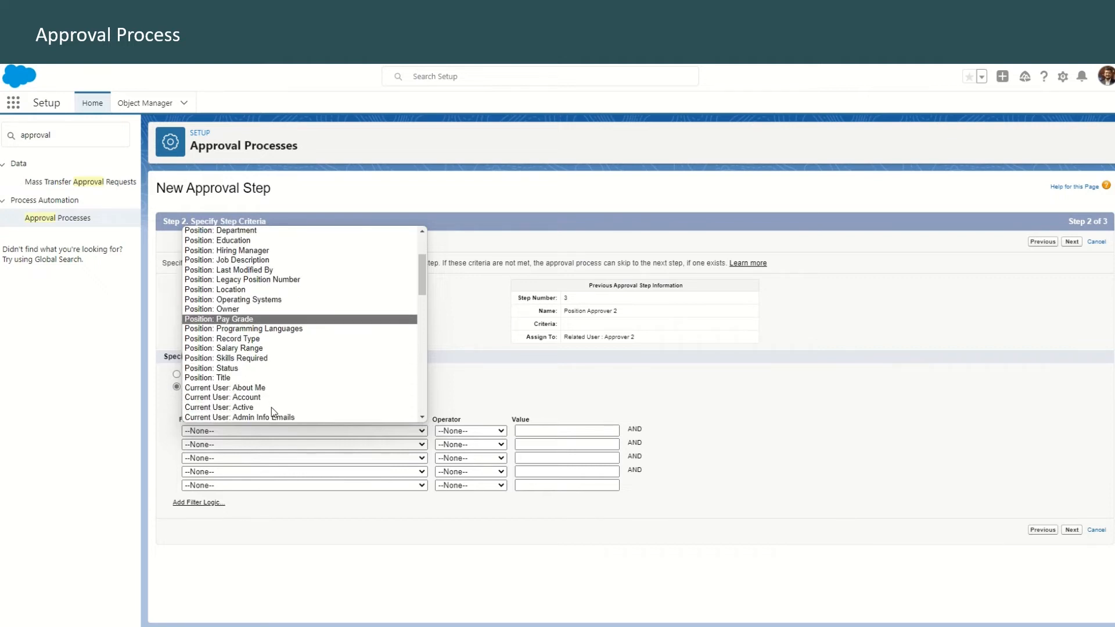
click(223, 347)
click(622, 431)
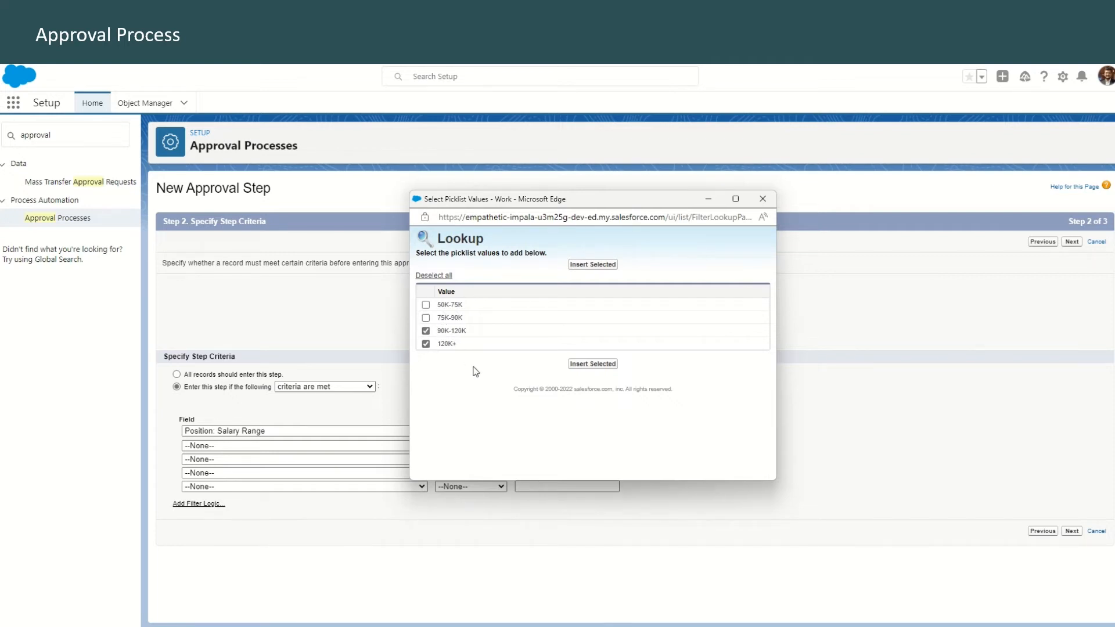
click(594, 266)
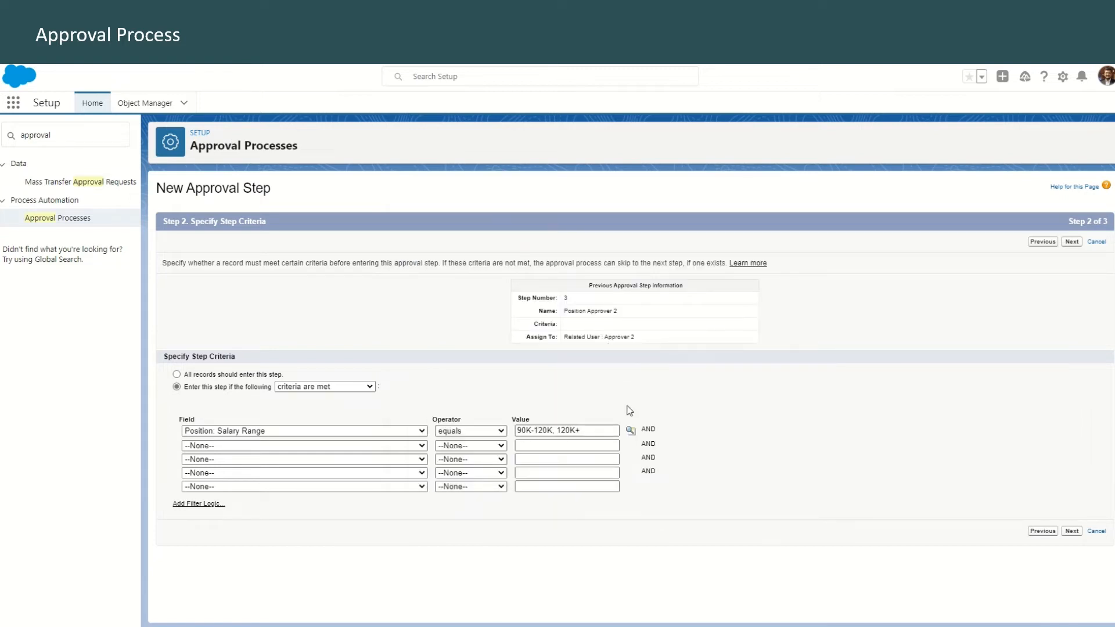
click(1072, 531)
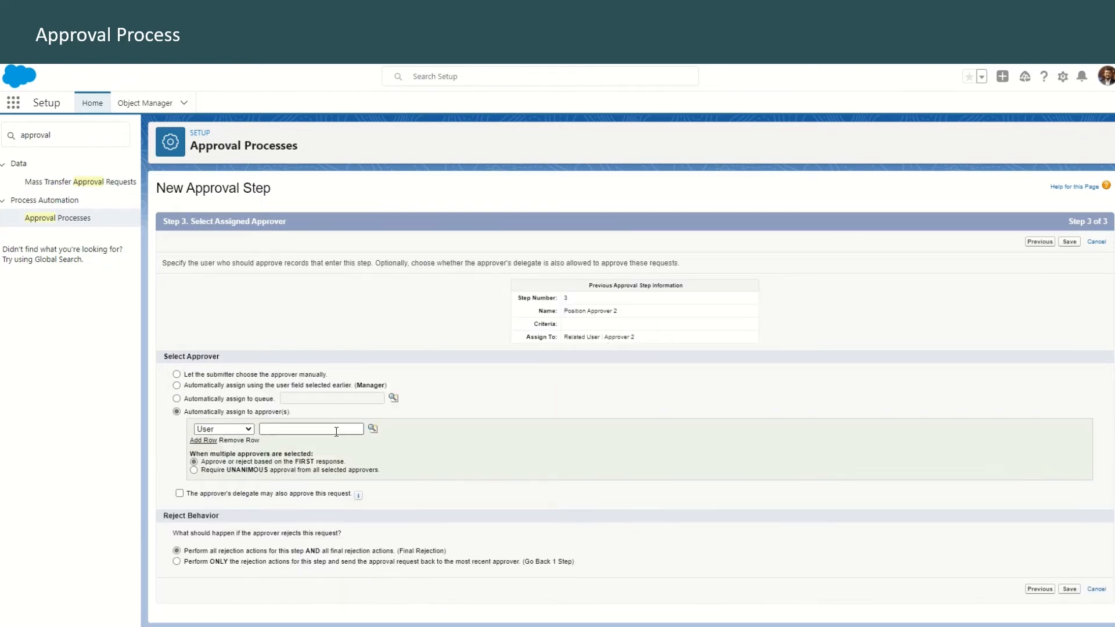
Assign the Position Approver 3 step to the related user Approver 3, save it, and postpone its workflow actions
click(242, 430)
click(233, 451)
click(304, 427)
click(298, 472)
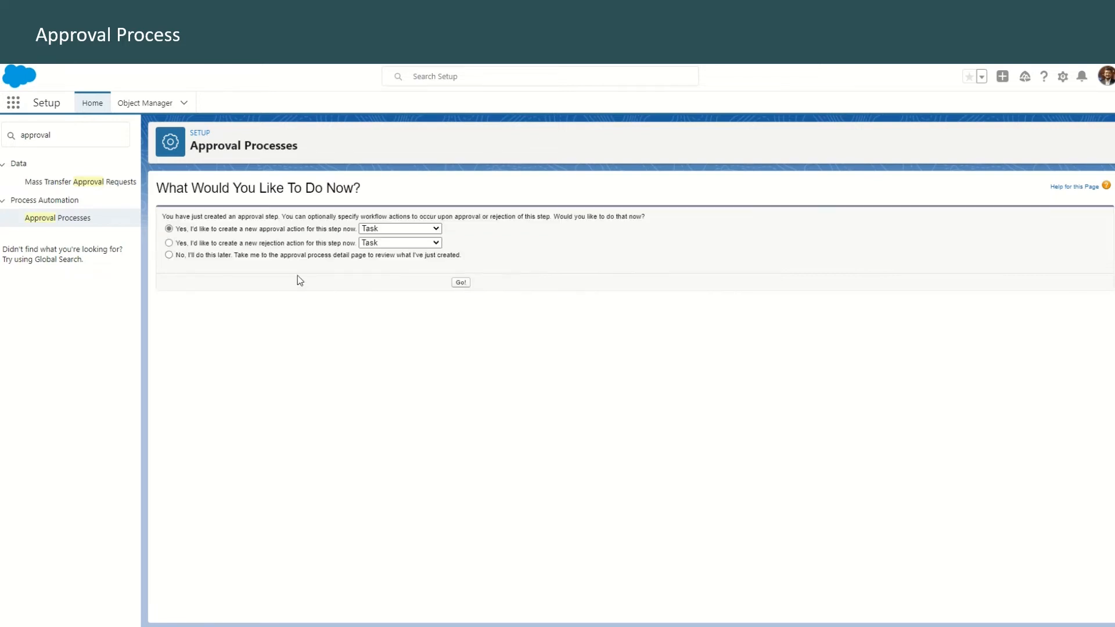
click(169, 255)
click(461, 285)
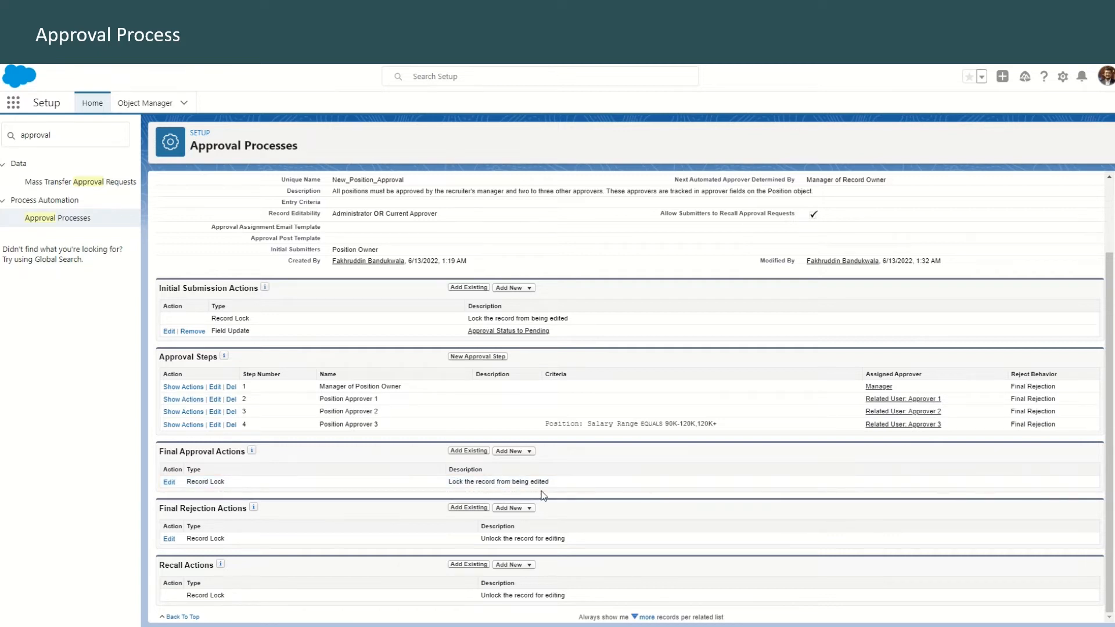
Add a final approval field update named Approval Status to Approved that sets the Approval Status field to Approved, and save it
click(527, 459)
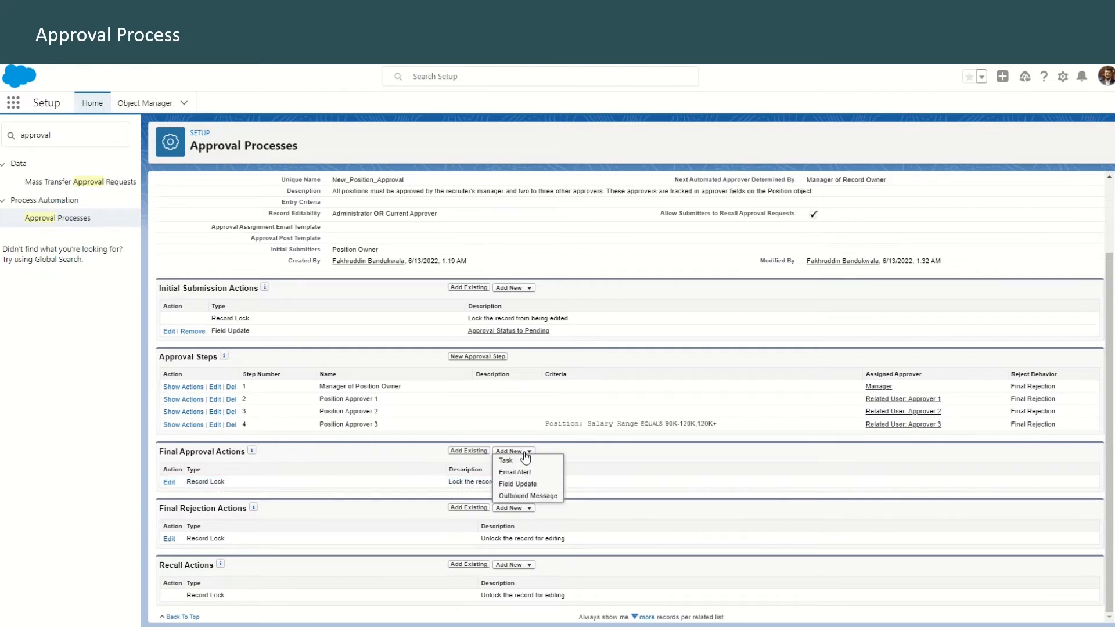
click(533, 489)
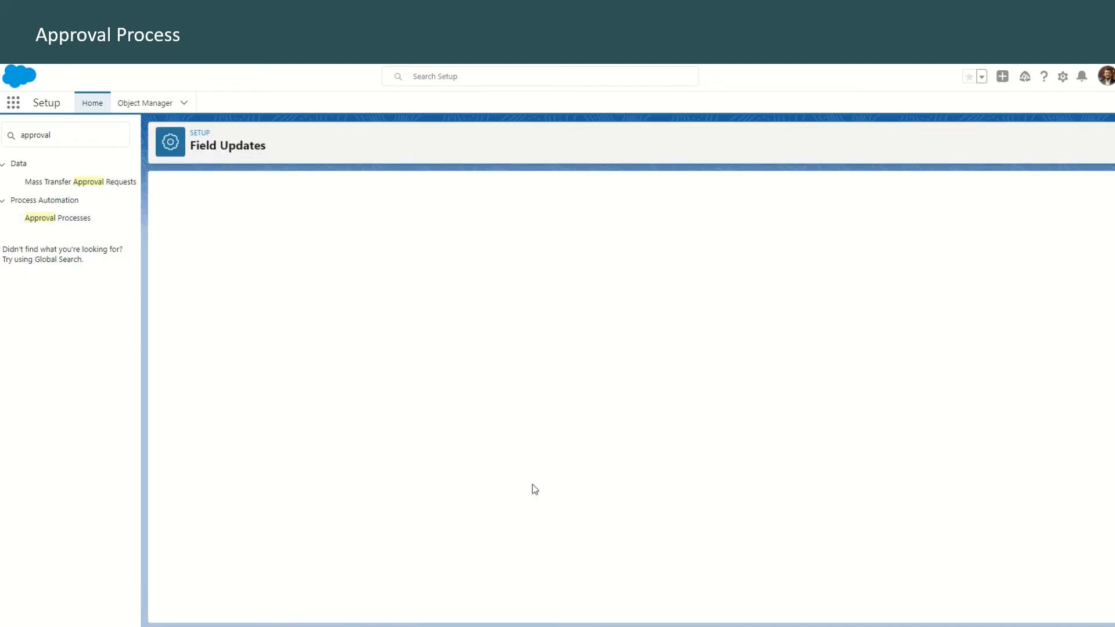
click(355, 272)
text(Approval Status to Approved)
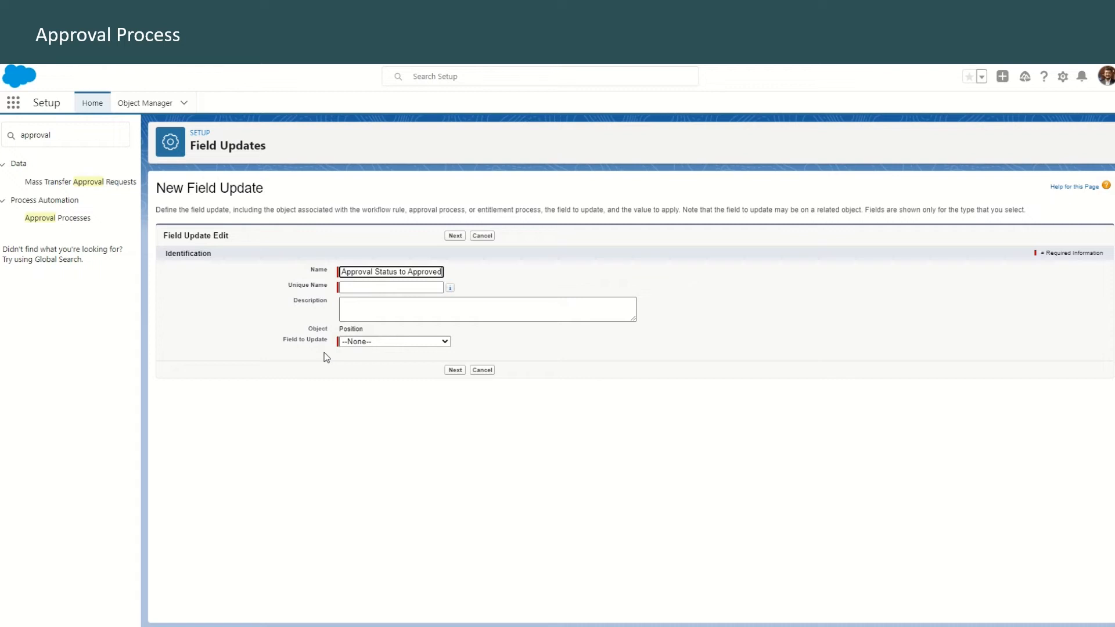
click(395, 342)
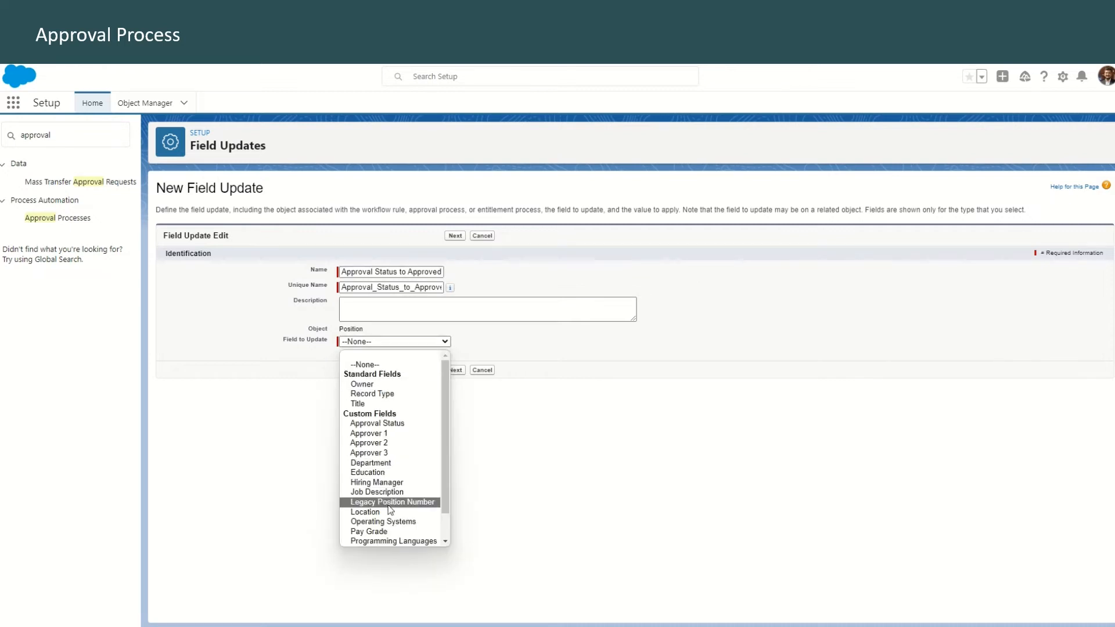
click(377, 424)
click(451, 446)
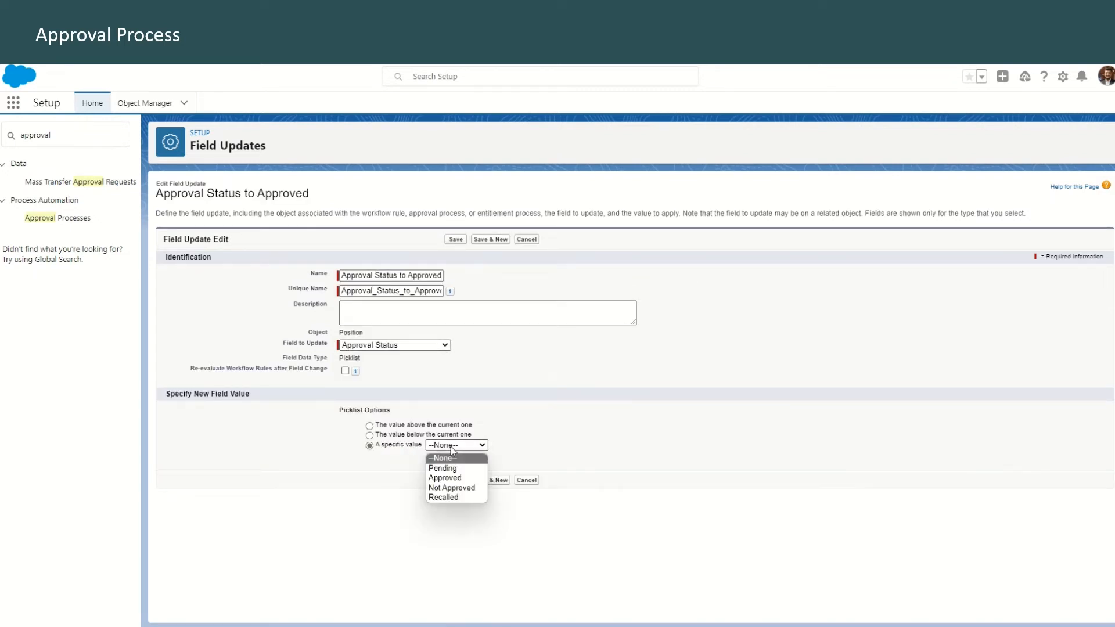
click(456, 479)
click(489, 480)
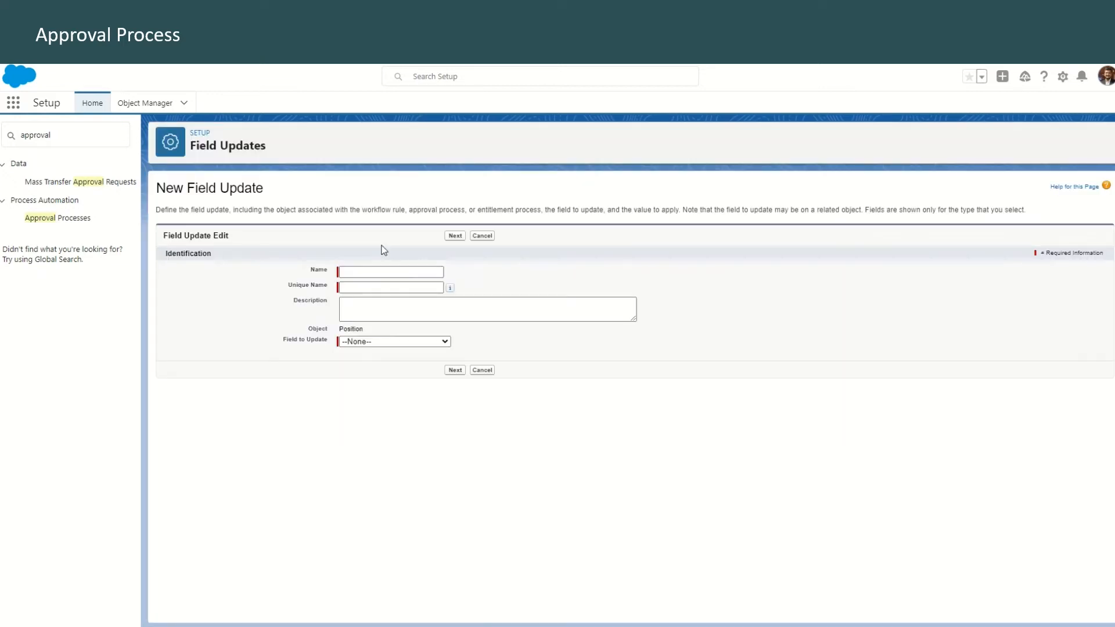
Create a second final approval field update named Status to Open that sets the Status field to Open, and save it
click(393, 341)
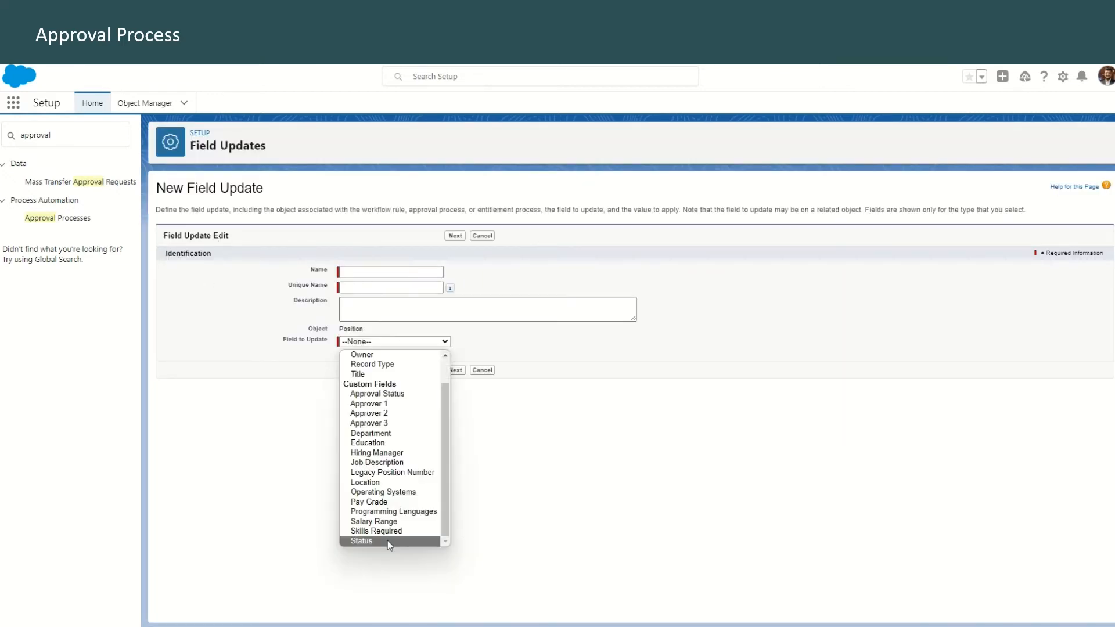
click(388, 542)
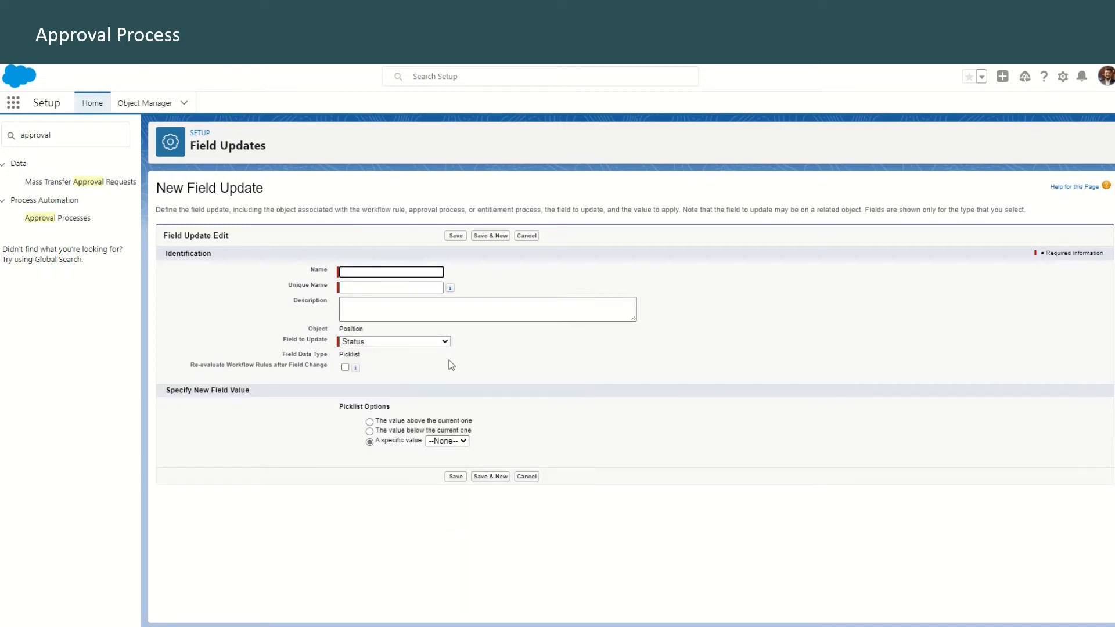
click(447, 441)
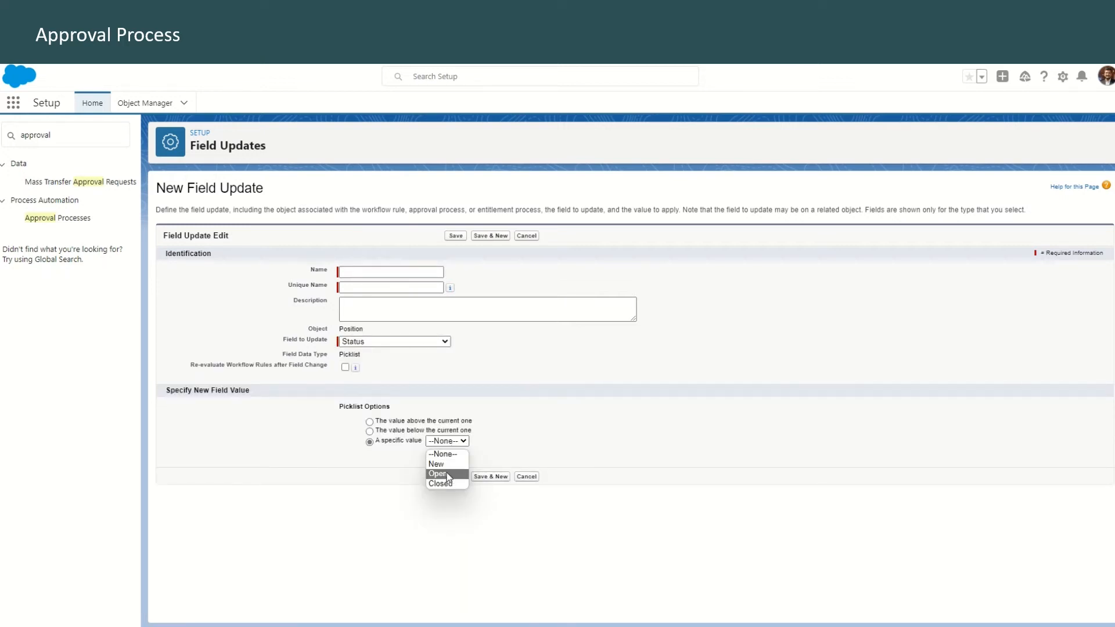
click(377, 272)
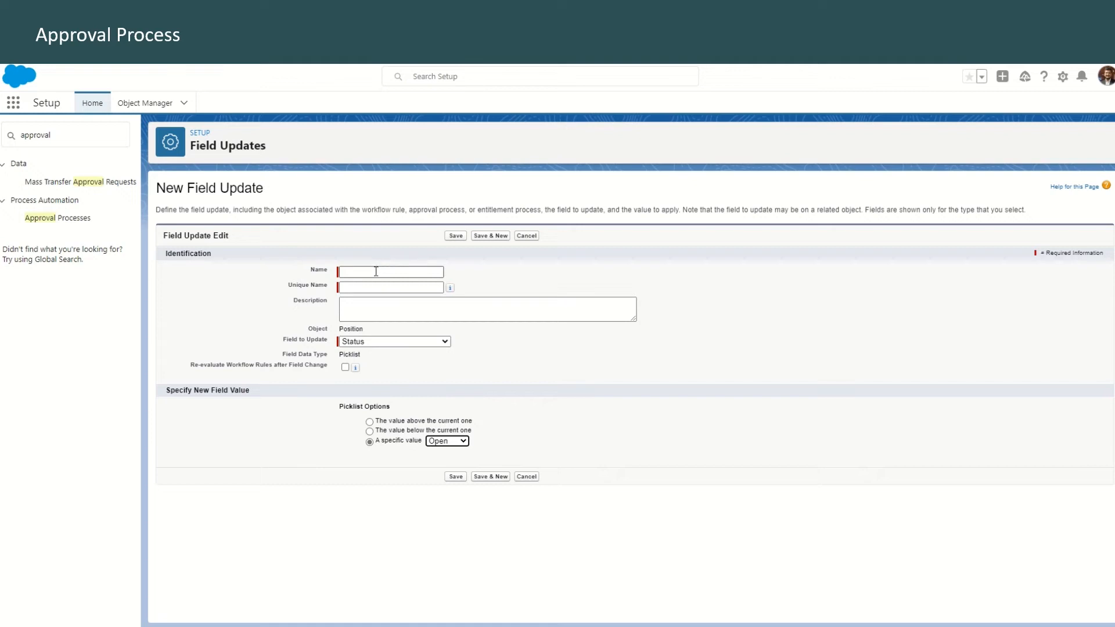
text(Status to Open)
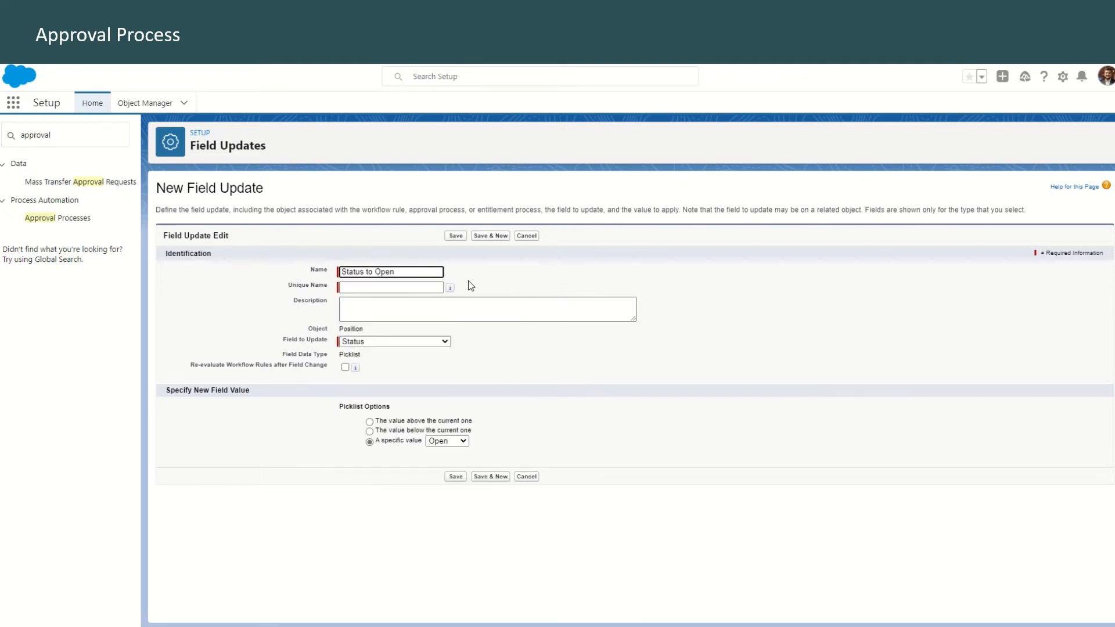
click(456, 477)
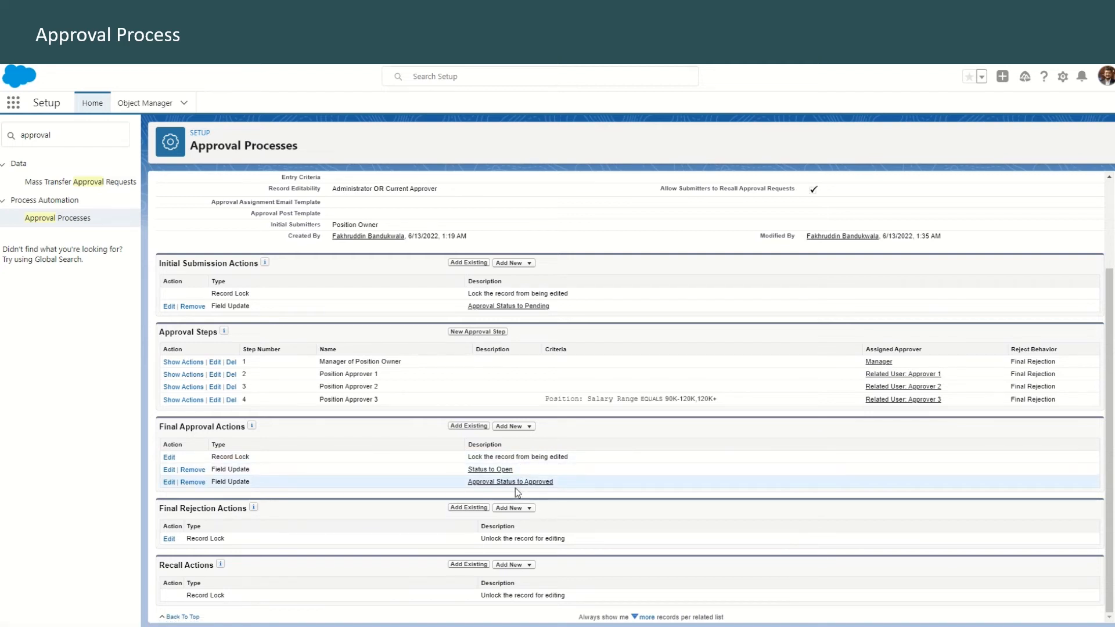
Add a final approval email alert described as "Email position owner about approval", using the Position Approved template from the Position Request Responses folder
click(527, 429)
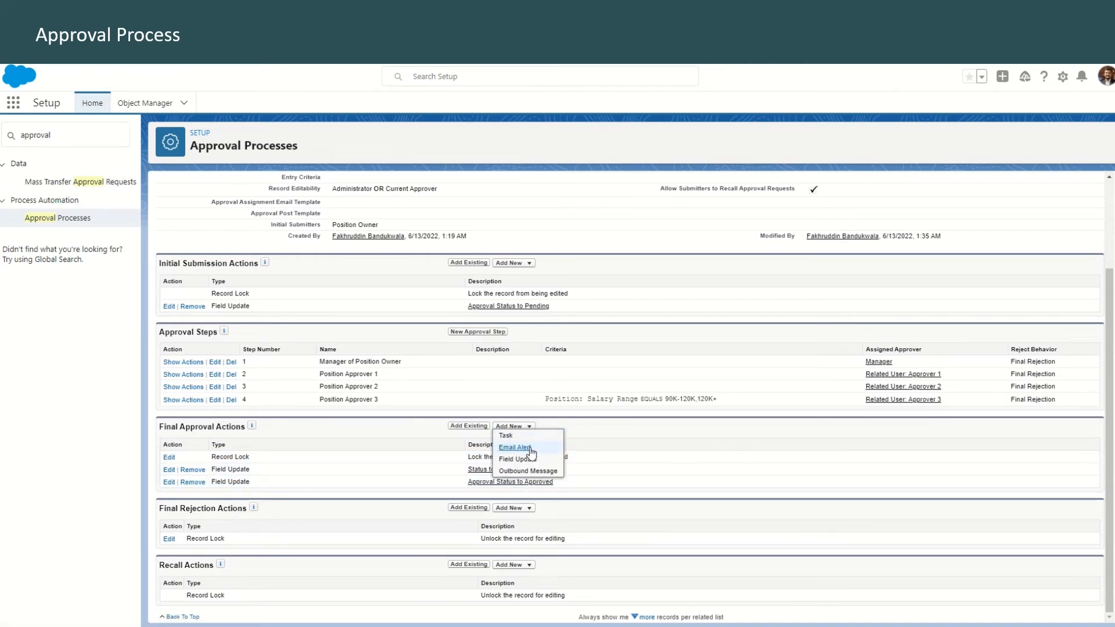
click(515, 448)
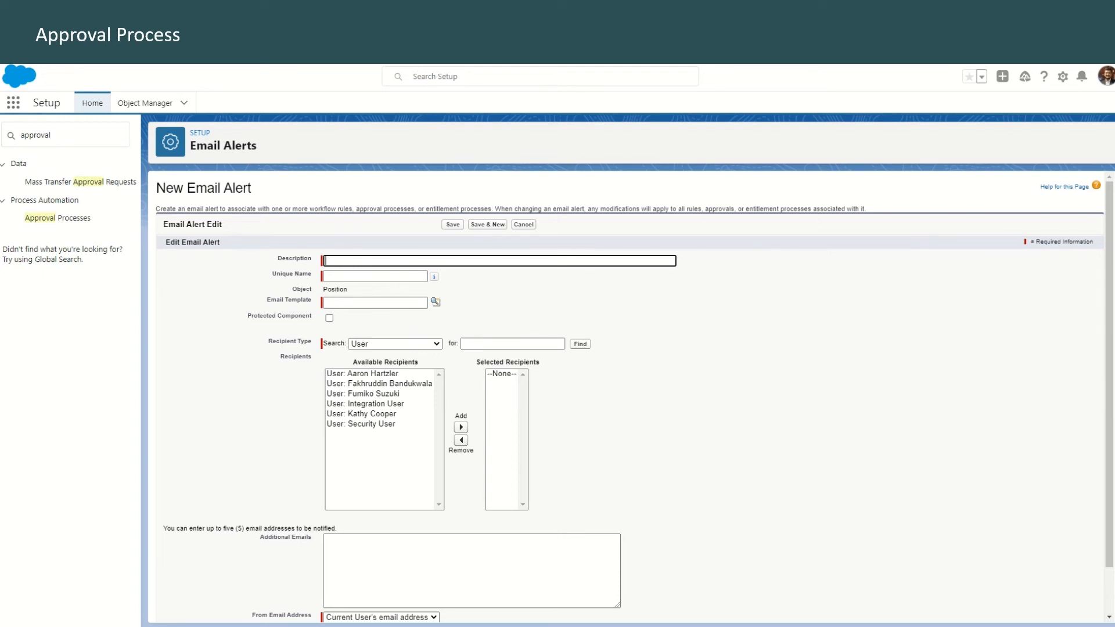
text(Email position owner about approval)
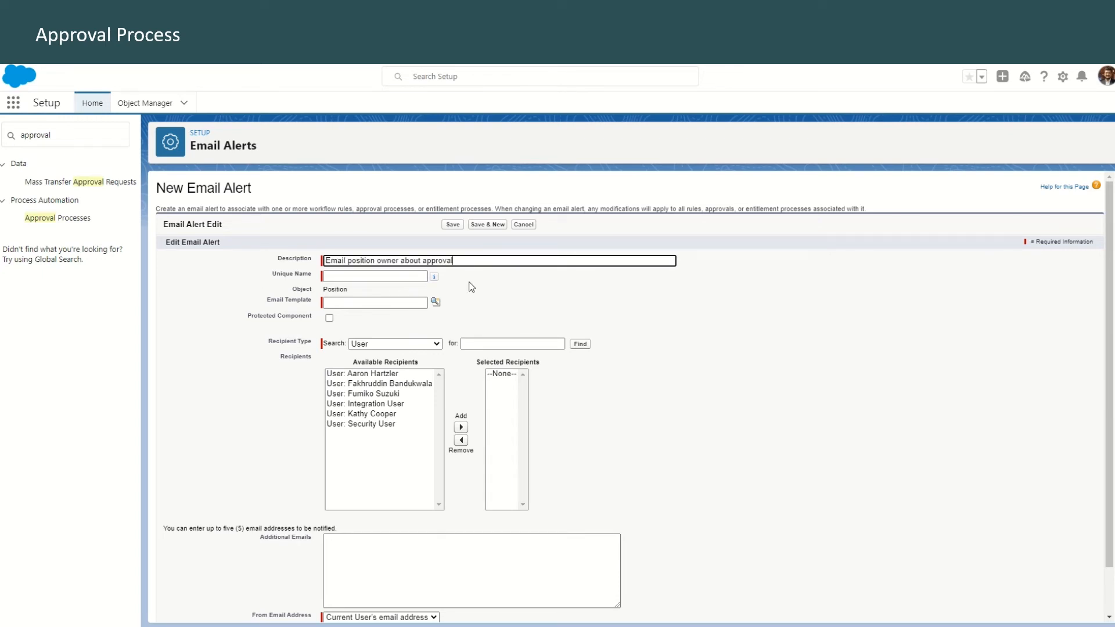
click(435, 302)
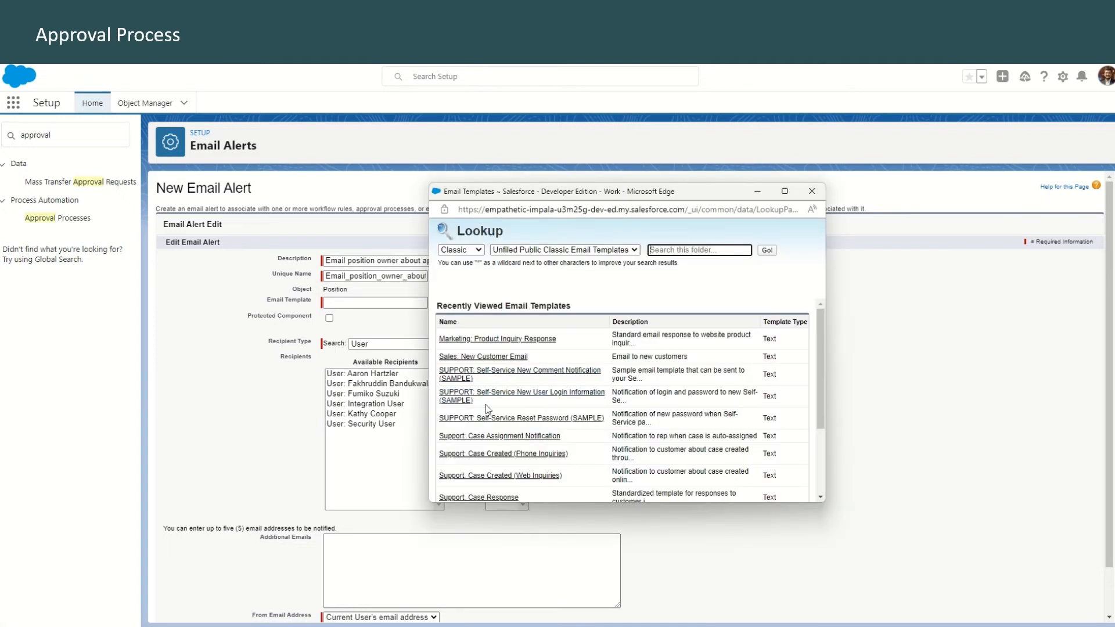
scroll(510, 415, down, 5)
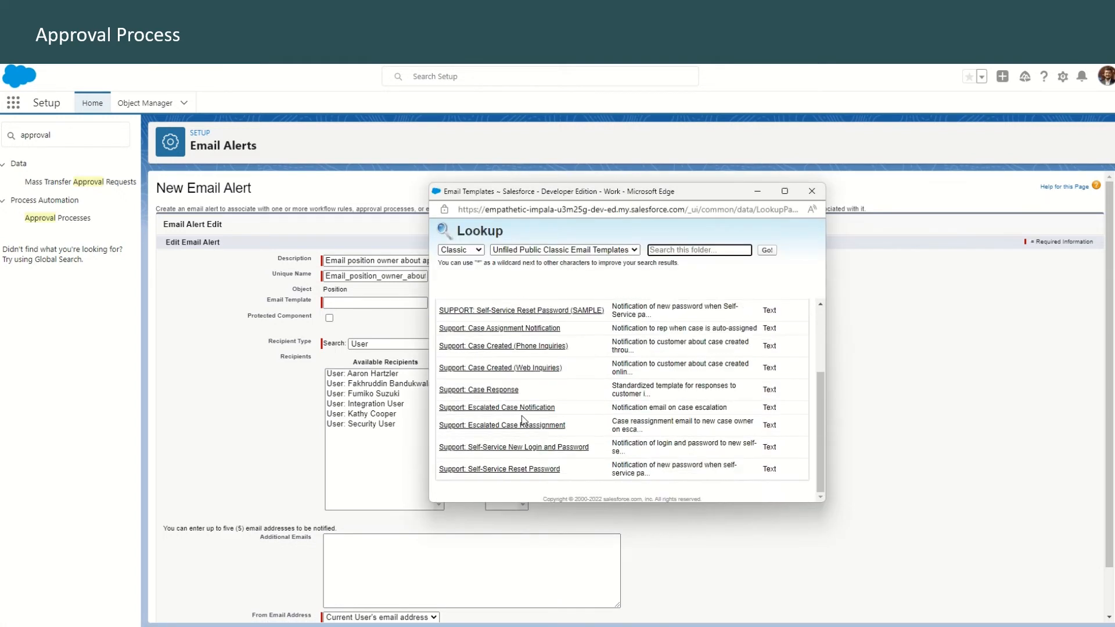
scroll(522, 416, up, 5)
click(540, 250)
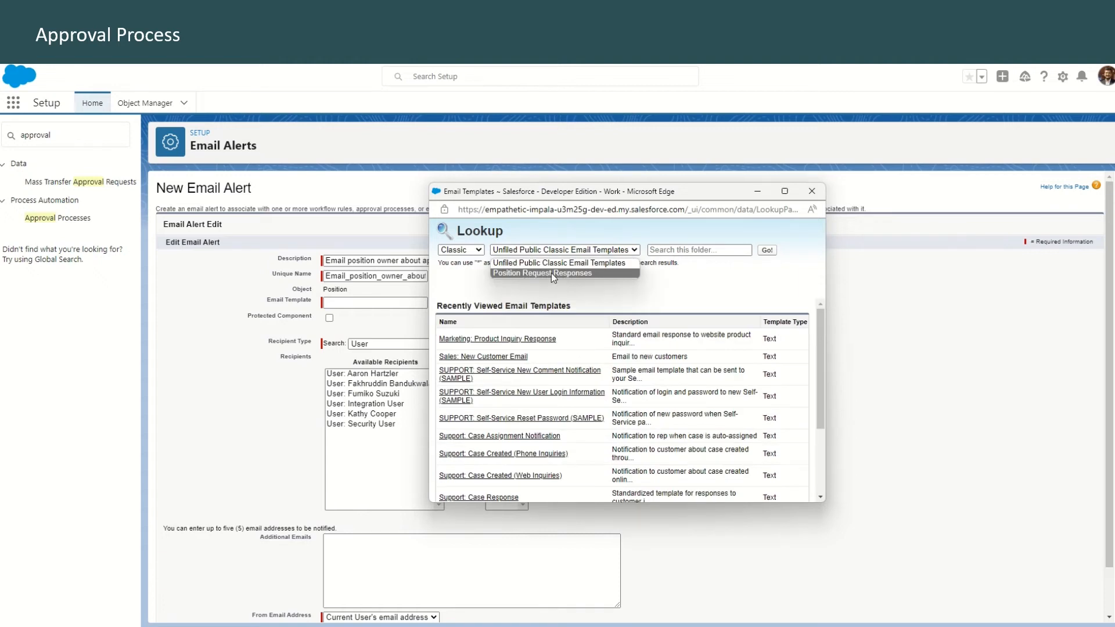
click(552, 273)
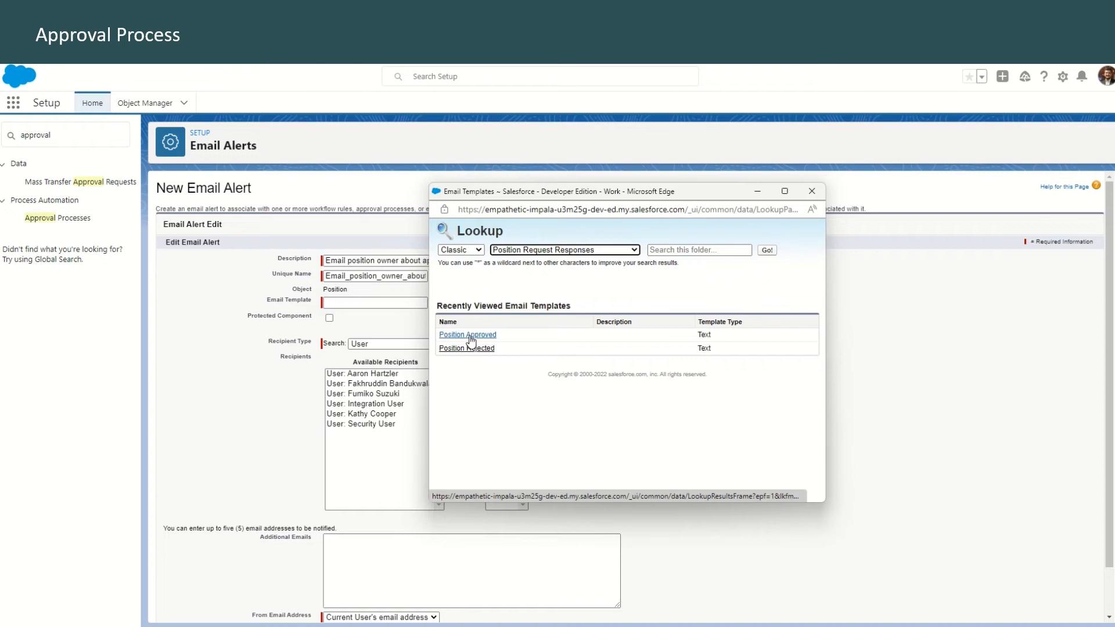
click(468, 335)
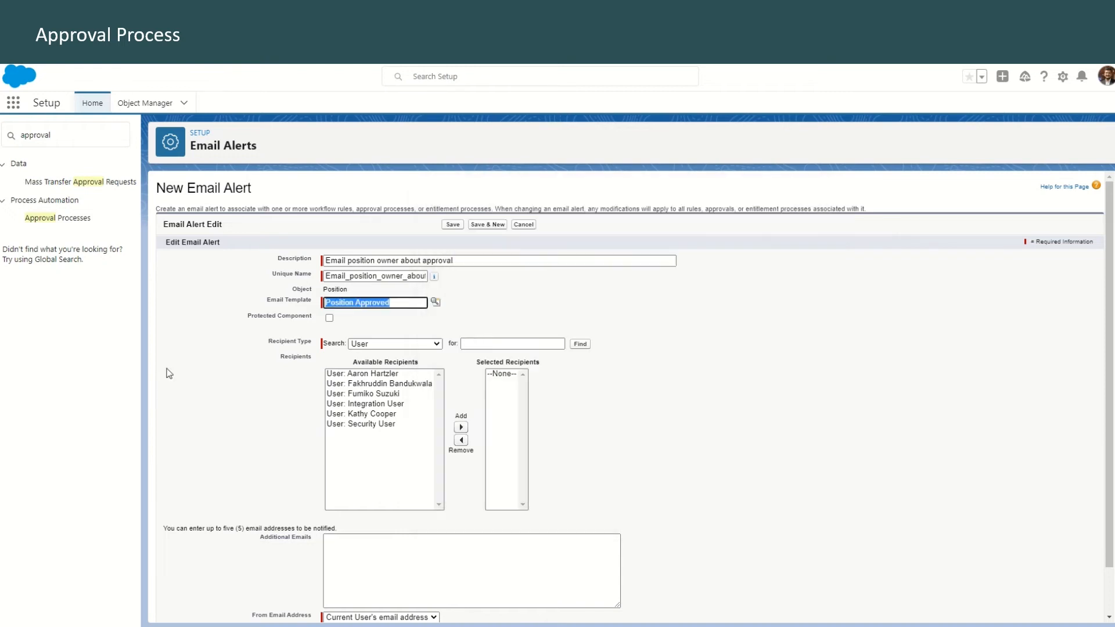
Make the Position Owner the recipient of the approval email alert and save the alert
click(392, 347)
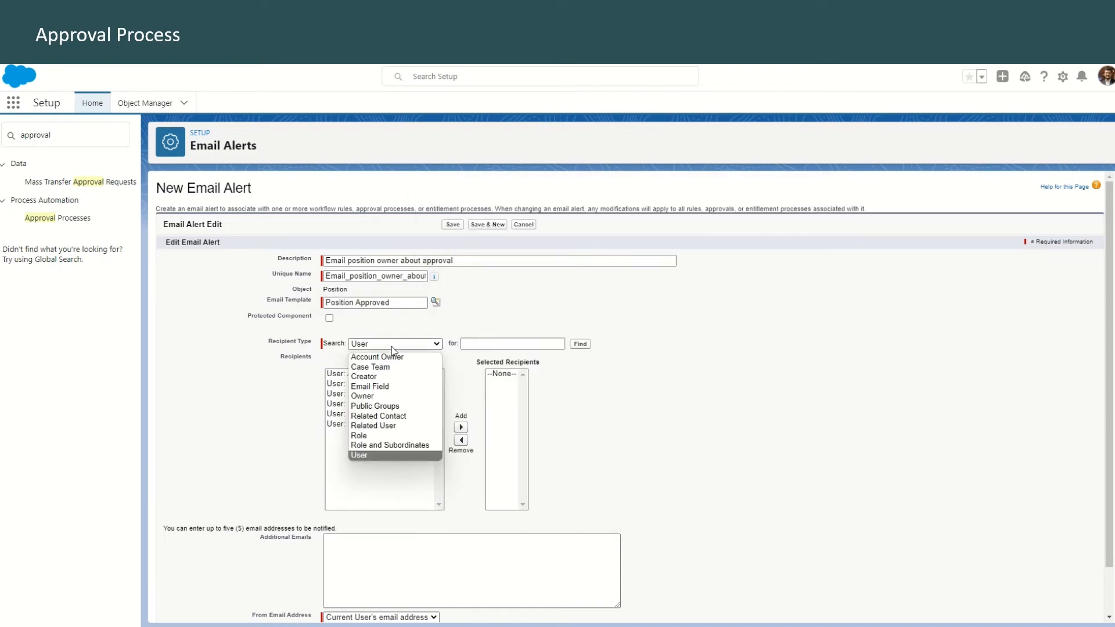
click(385, 401)
click(349, 374)
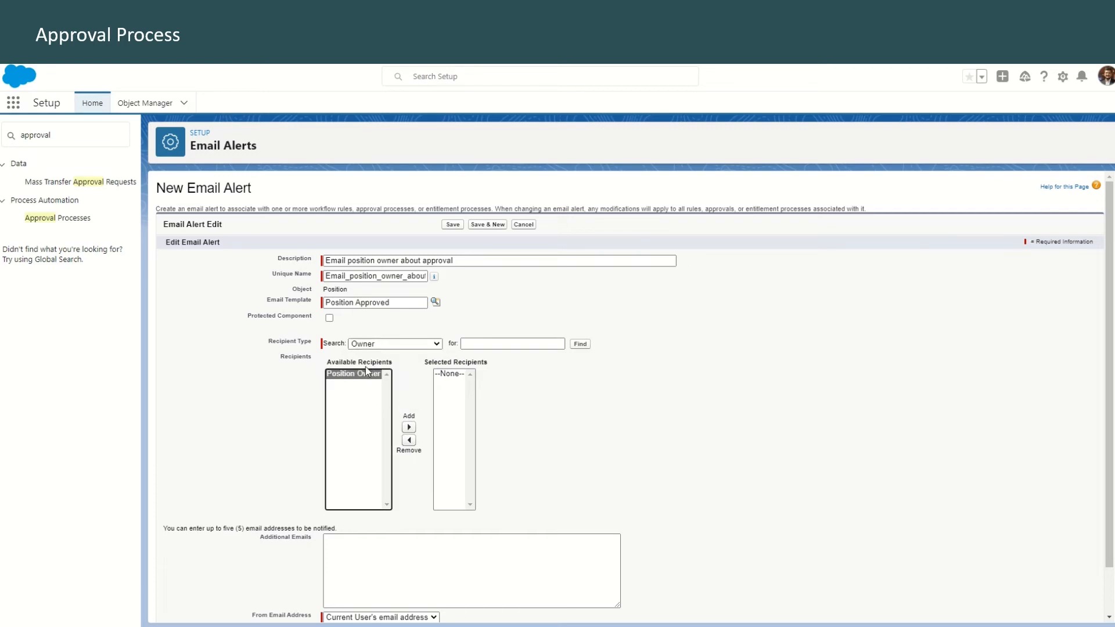
click(409, 428)
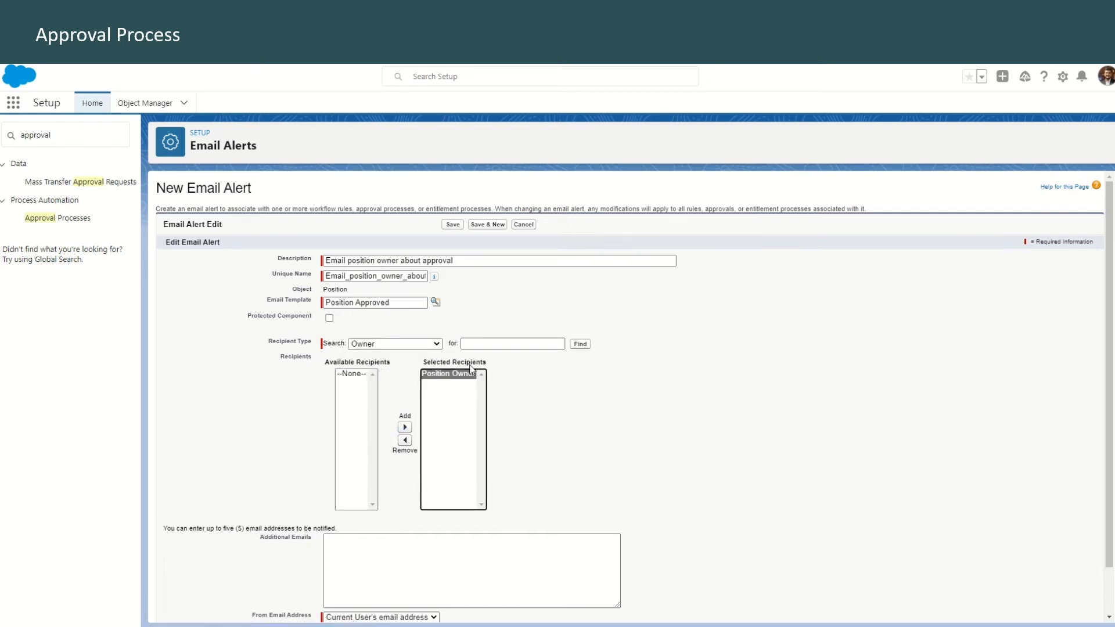
scroll(232, 436, down, 2)
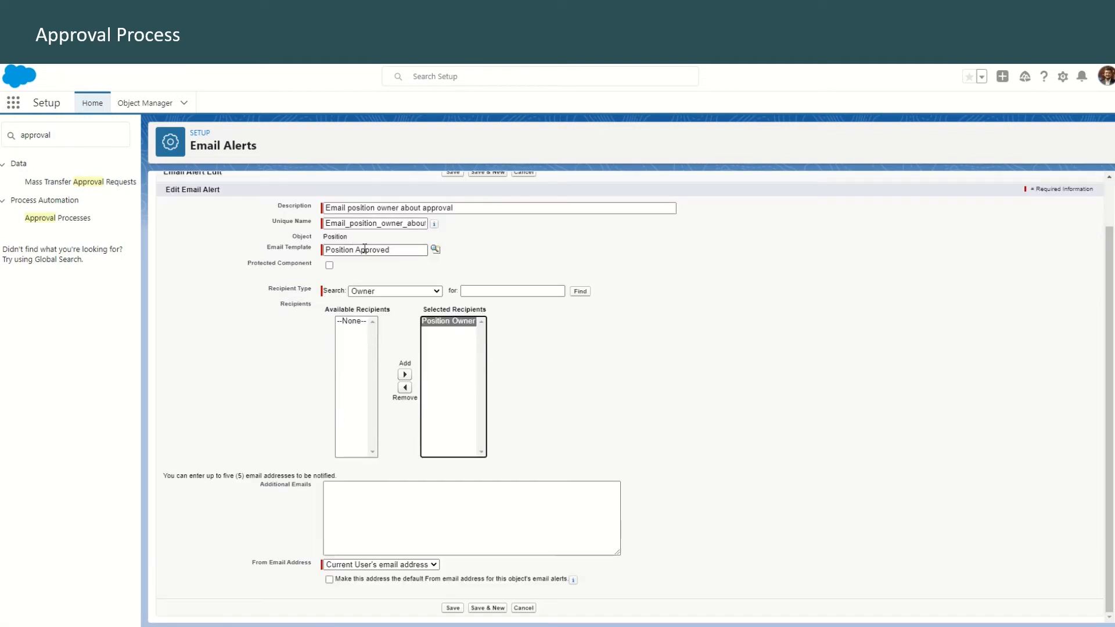
click(453, 609)
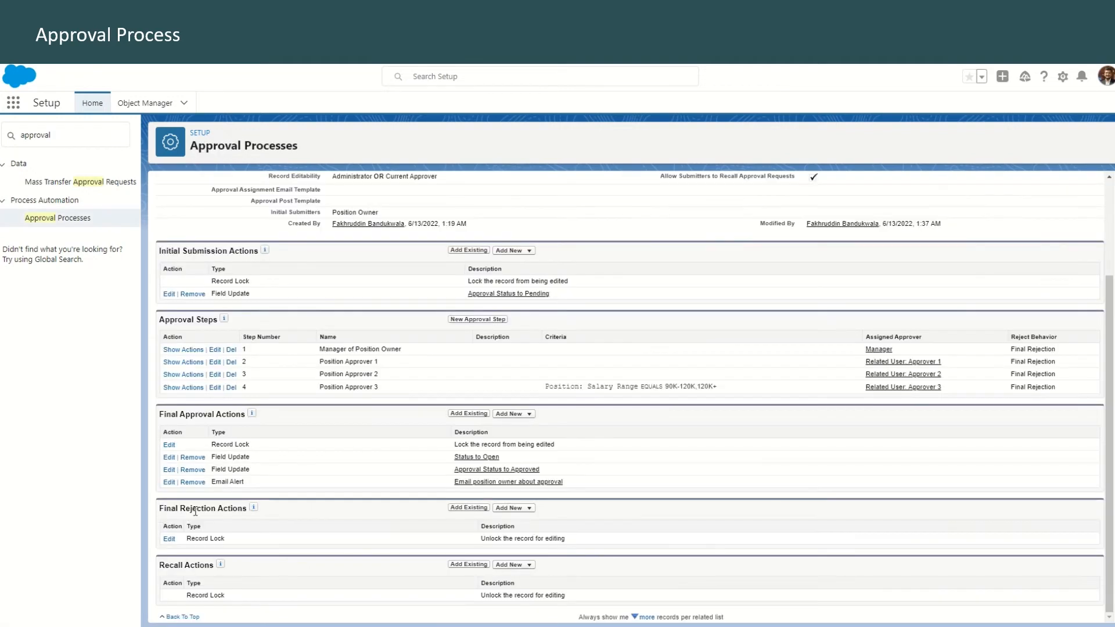
Add a final rejection field update named Approval Status to Rejected that sets Approval Status to Not Approved, and save it
drag(186, 511, 239, 510)
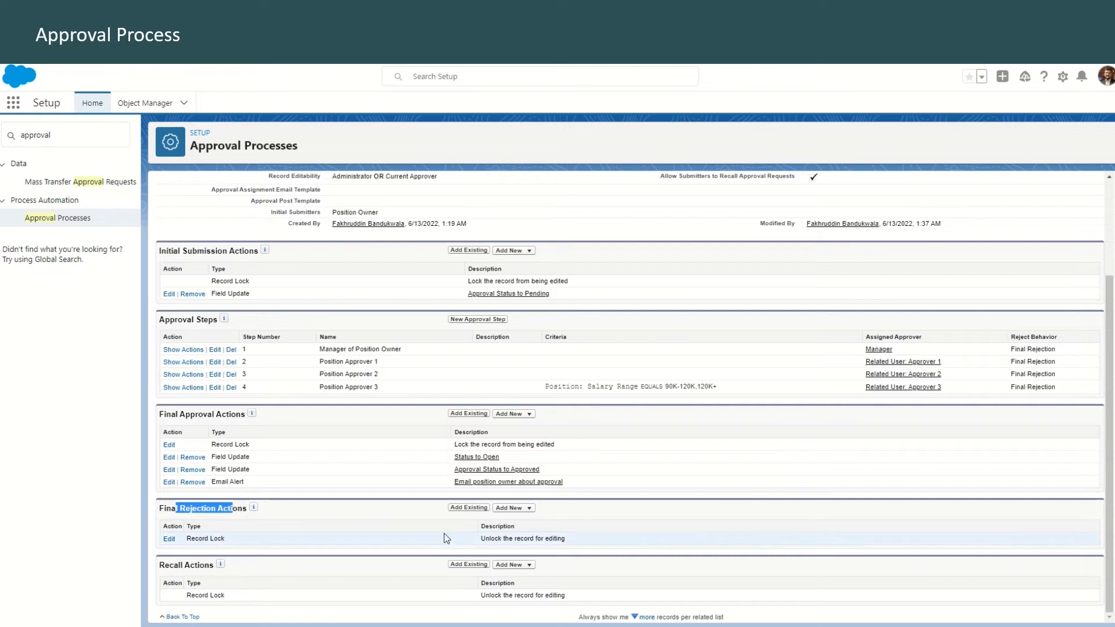
click(513, 508)
click(517, 541)
click(409, 271)
text(Approval Status to Rejected)
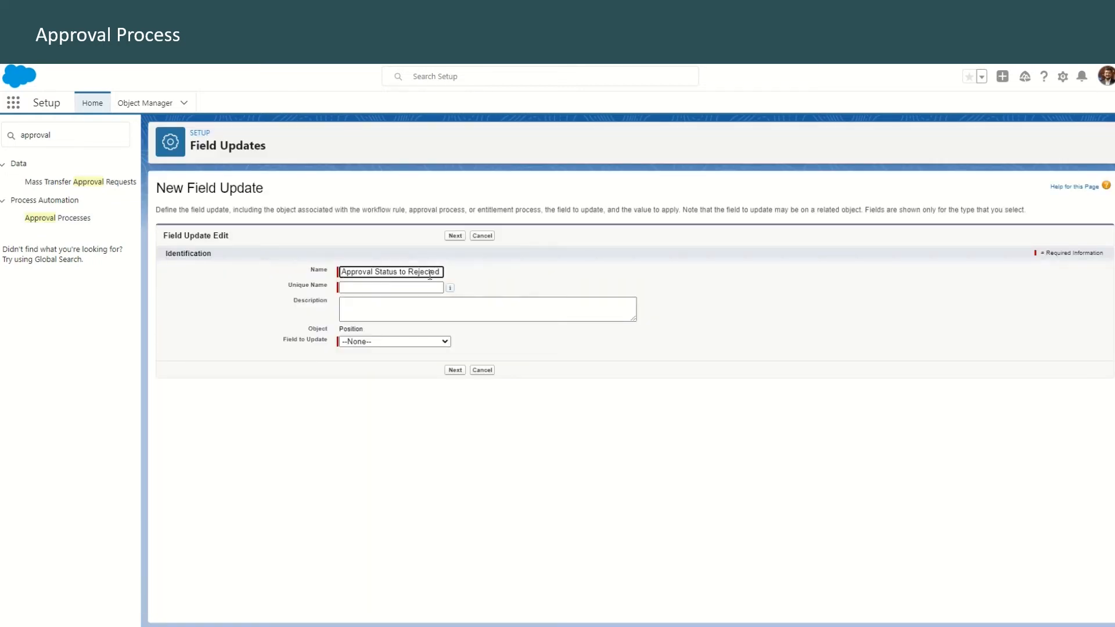
click(432, 342)
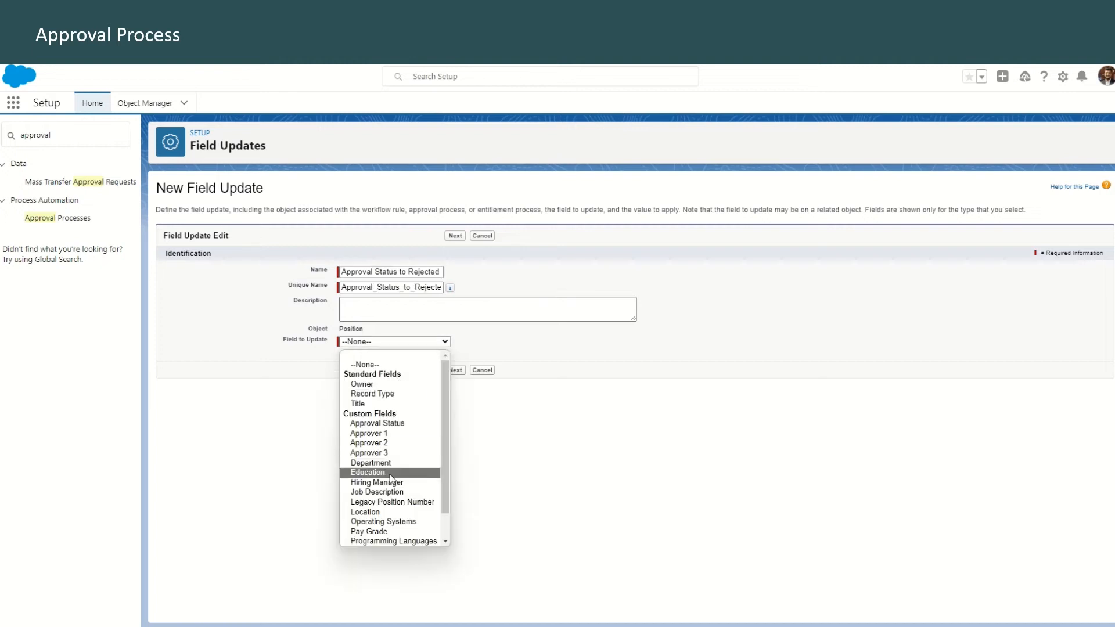
click(389, 431)
click(457, 445)
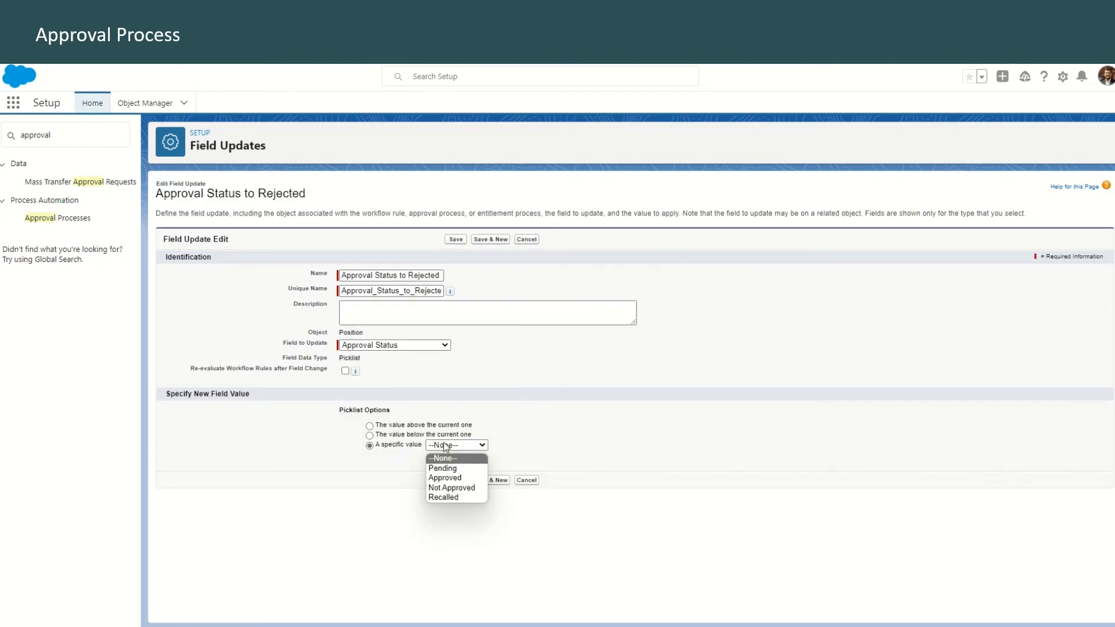
click(452, 489)
click(493, 480)
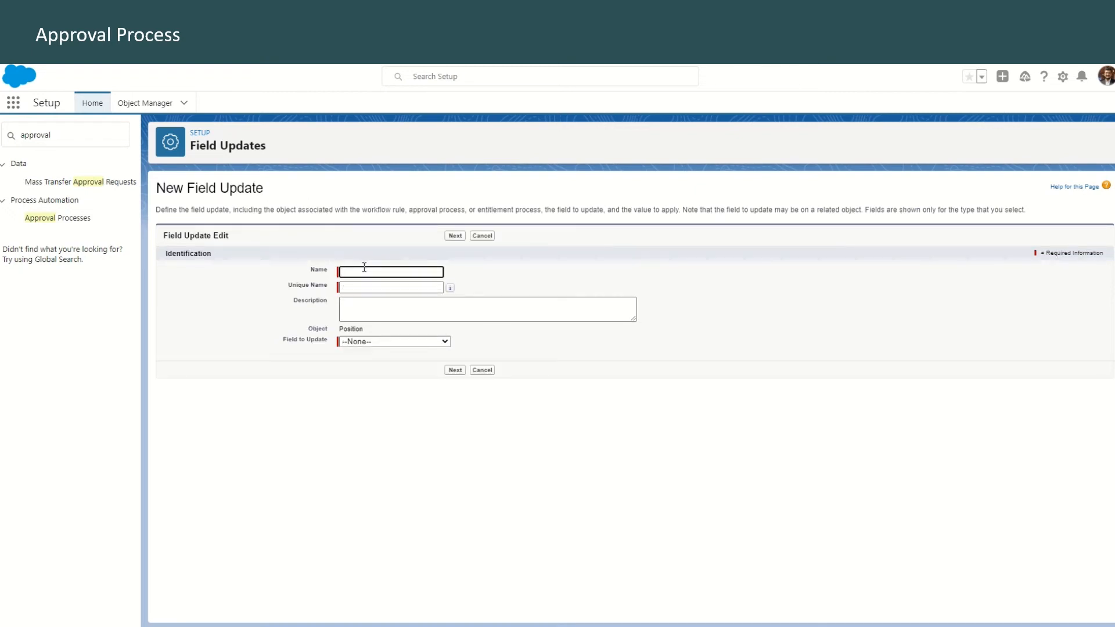
Create a second final rejection field update named Status to Closed that sets the Status field to Closed, and save it
text(Status to Closed)
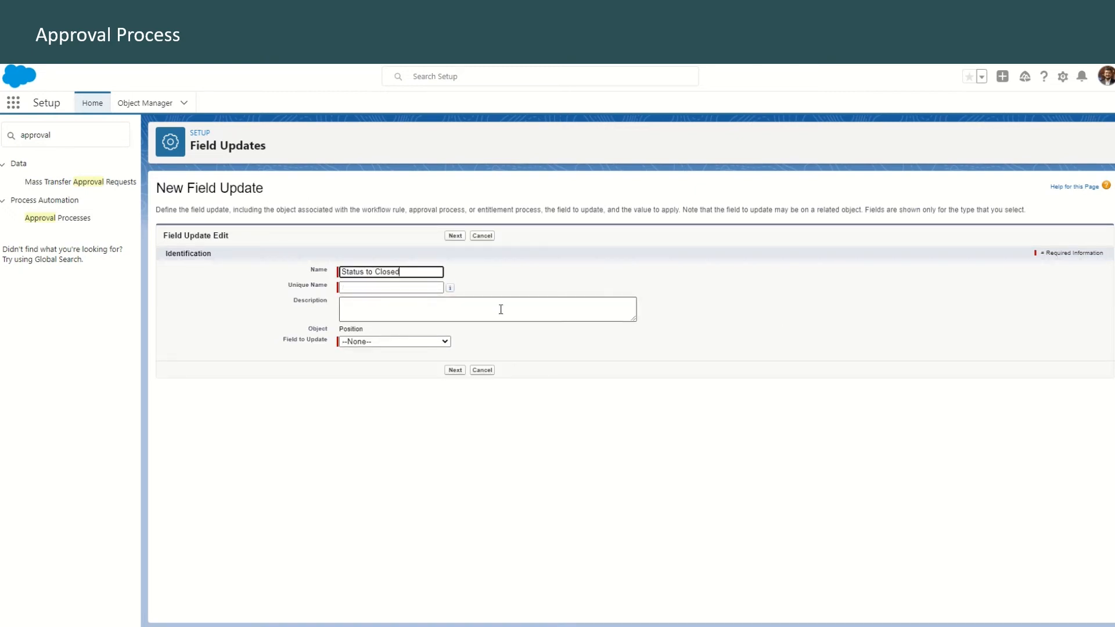
click(500, 310)
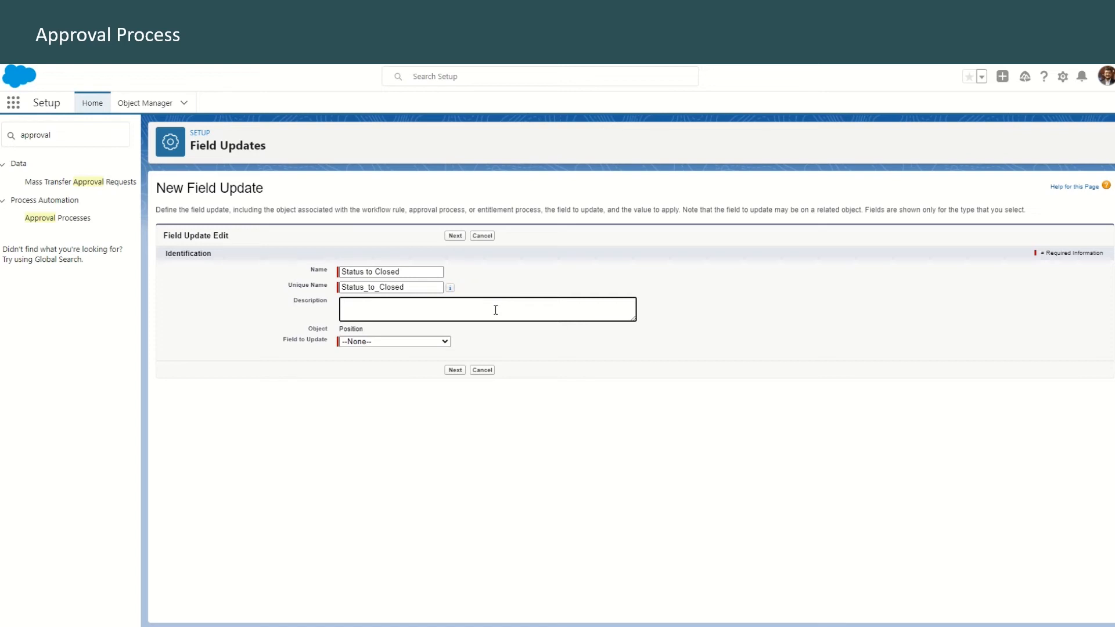
click(407, 342)
scroll(396, 543, down, 1)
click(396, 542)
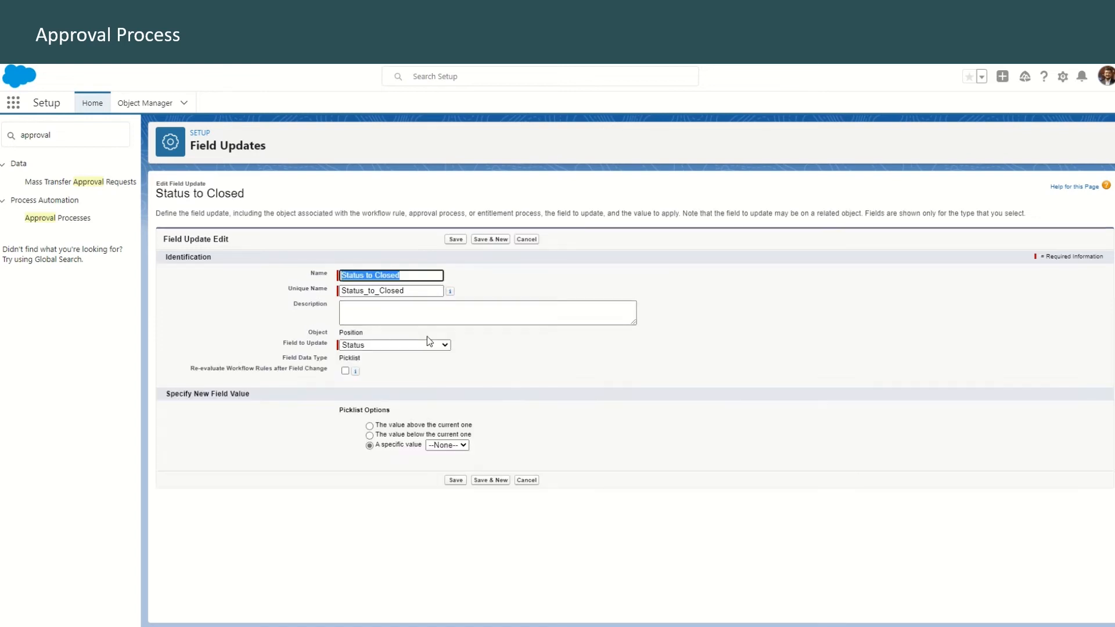
click(447, 445)
click(450, 490)
click(456, 480)
Add a final rejection email alert described as "Email position owner about rejection", using the Position Rejected template from the Position Request Responses folder
click(514, 483)
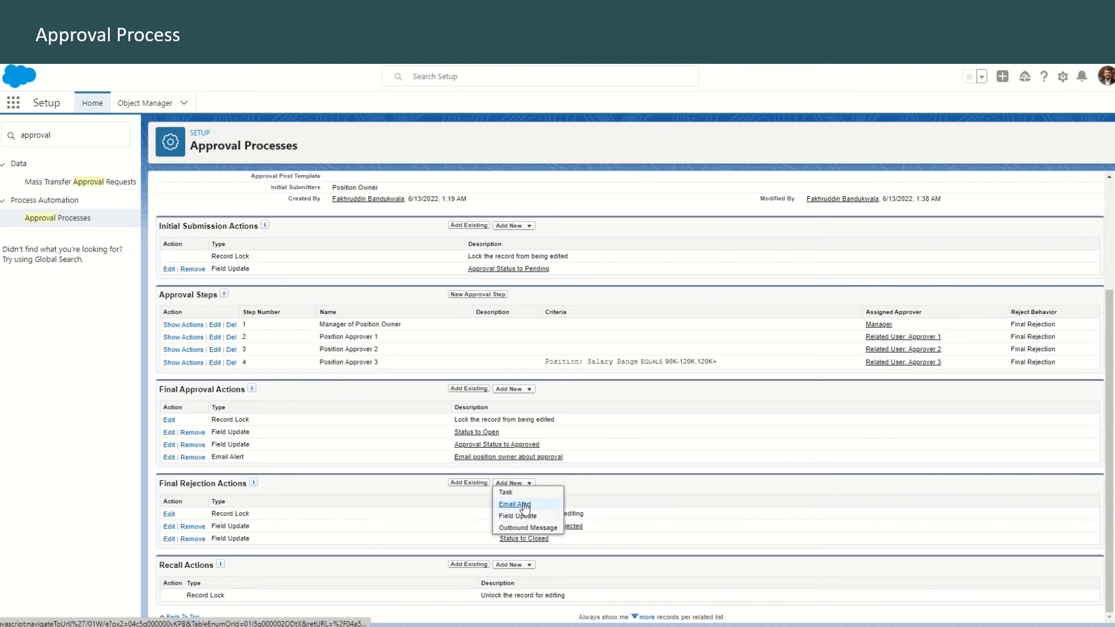
click(525, 505)
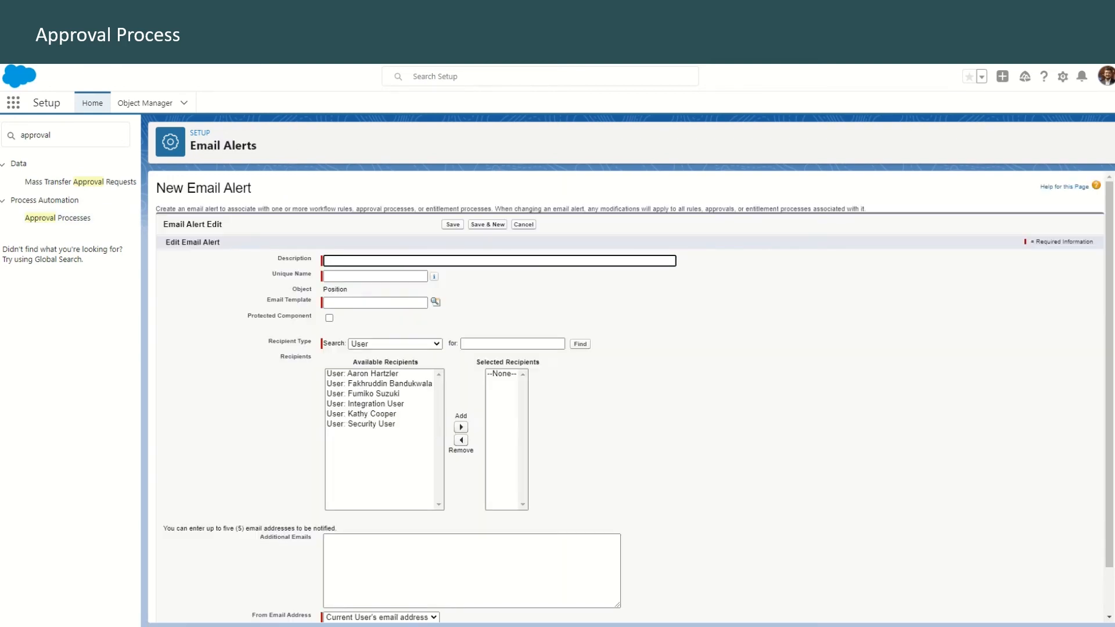
click(382, 261)
text(Email position owner about rejection)
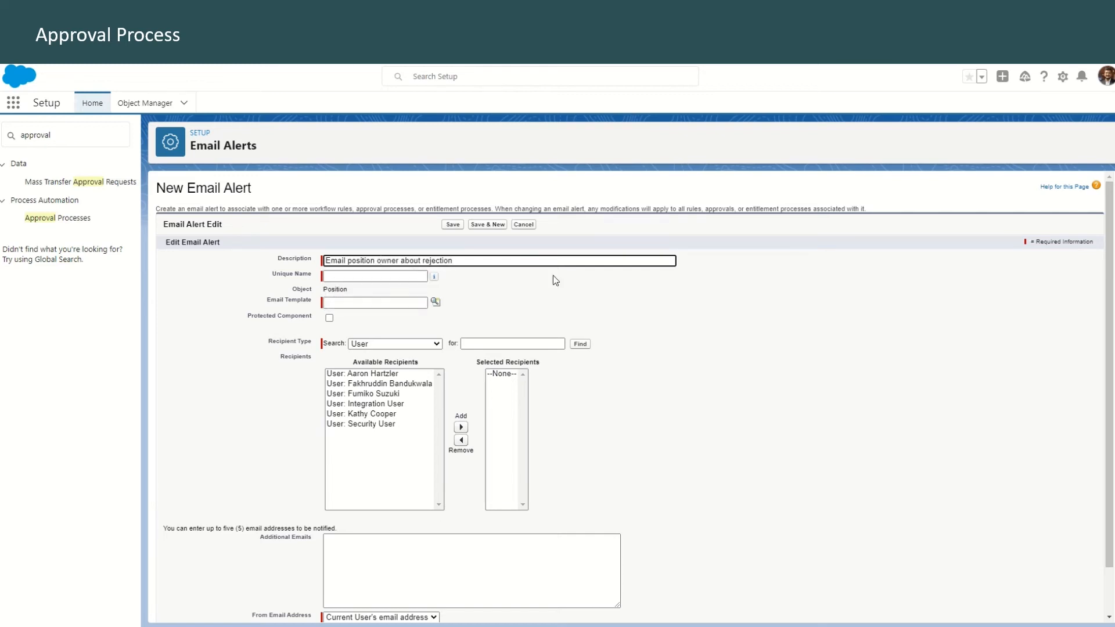
click(437, 303)
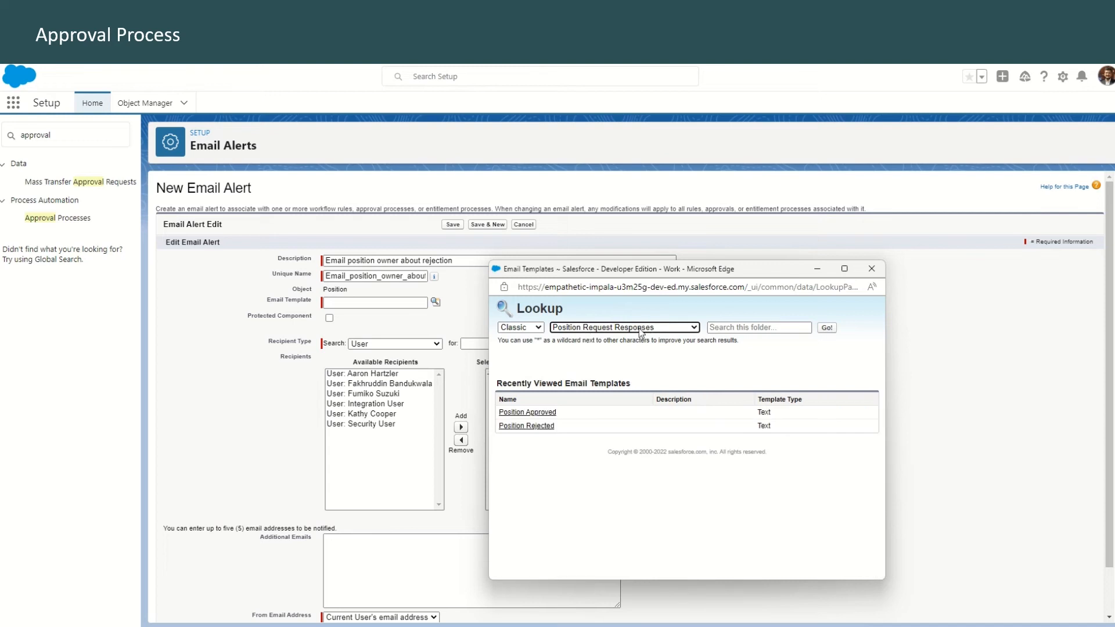
click(528, 428)
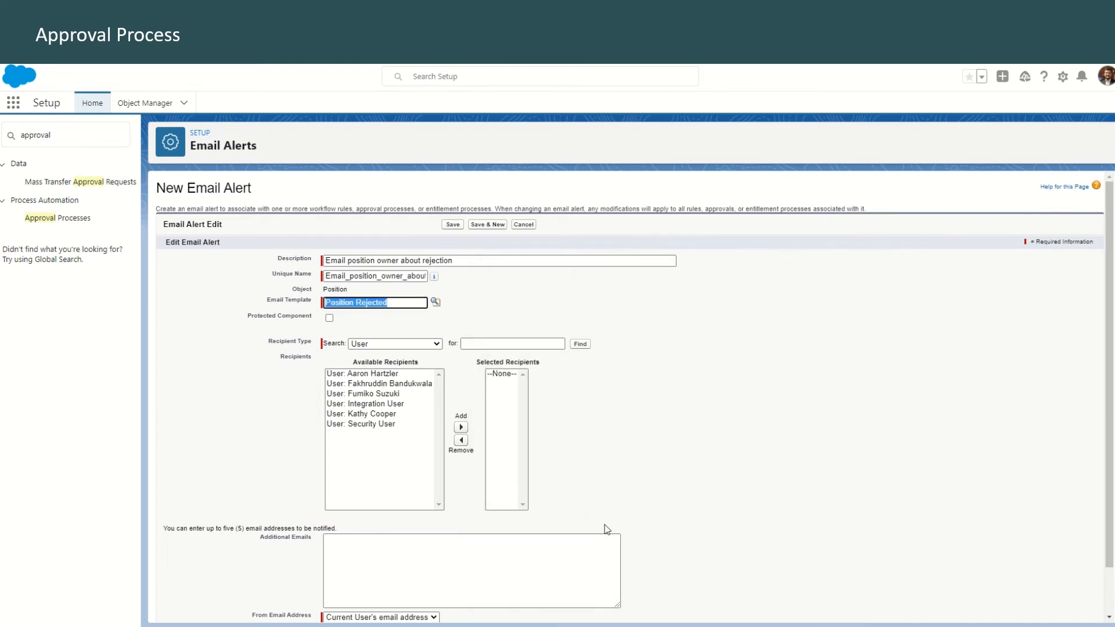
Make the Position Owner the recipient of the rejection email alert and save the alert
click(391, 345)
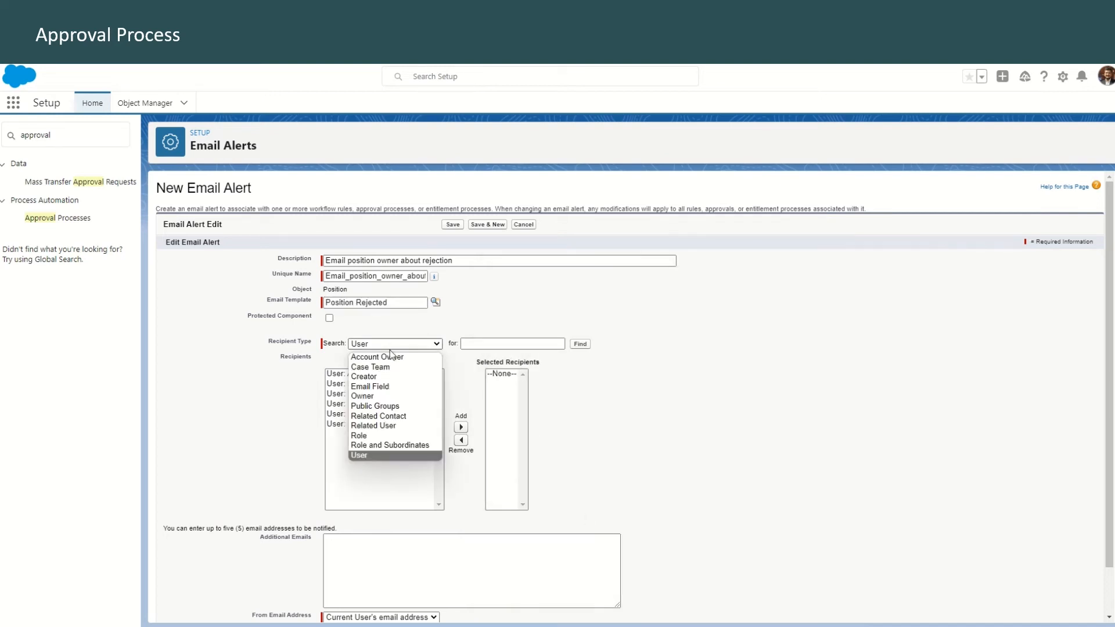
click(388, 395)
click(342, 374)
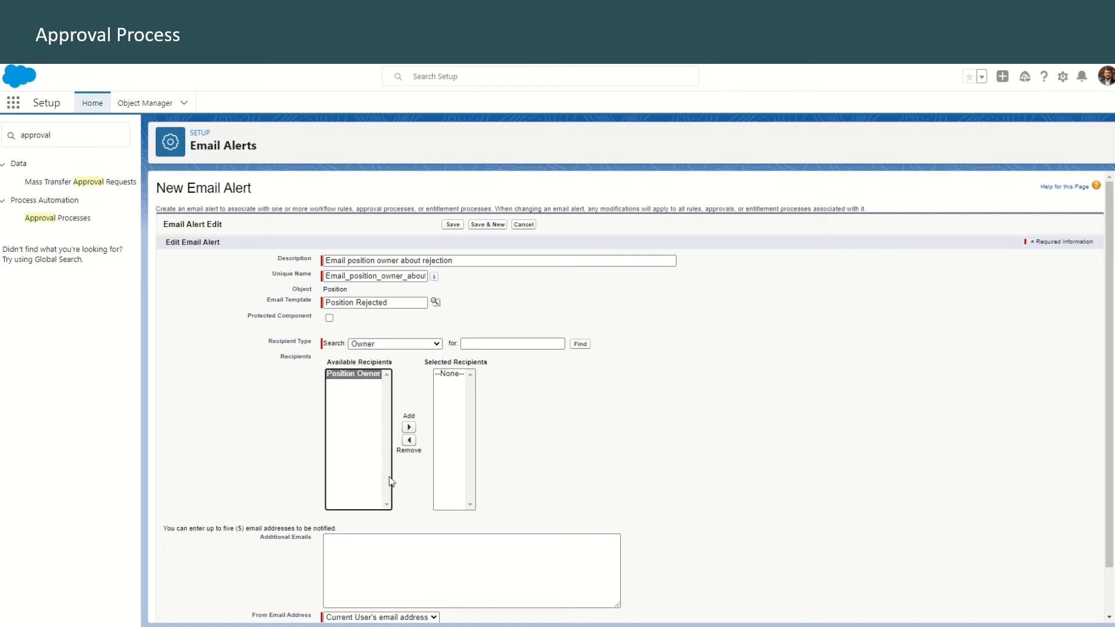
click(410, 429)
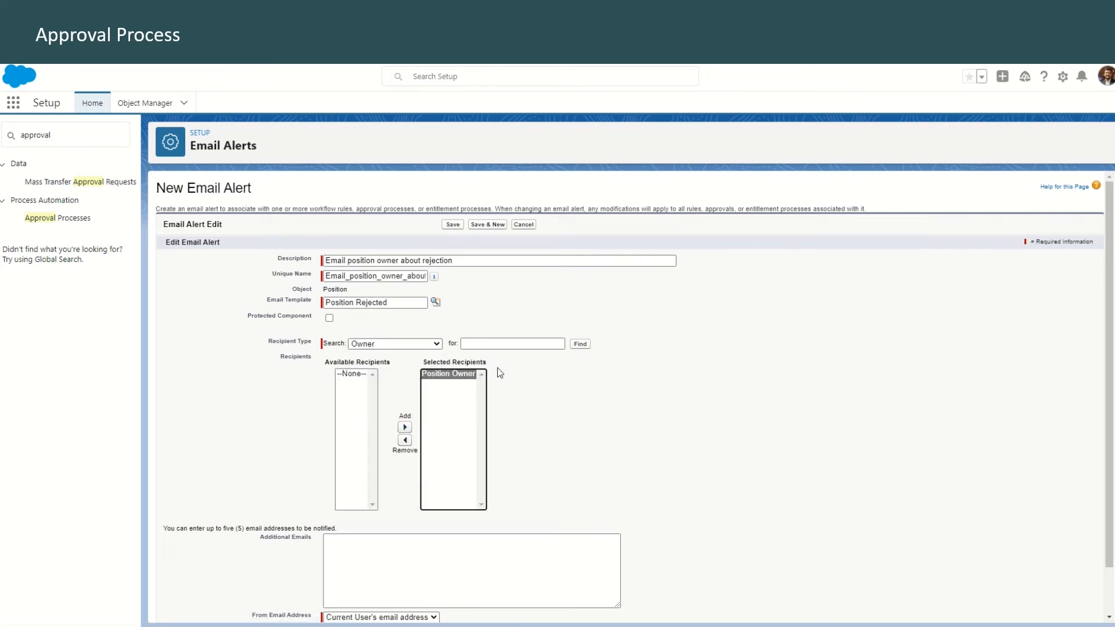
scroll(270, 468, down, 2)
click(455, 611)
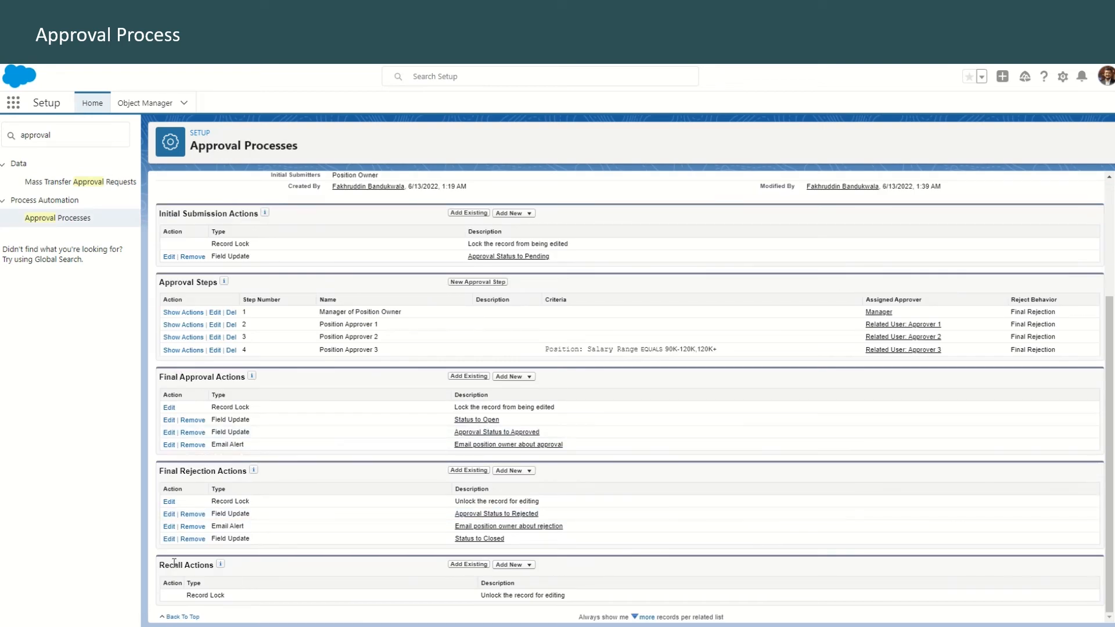
Add a recall field update named Approval Status to Recalled that sets the Approval Status field to a specific value, and save it
click(525, 566)
click(536, 599)
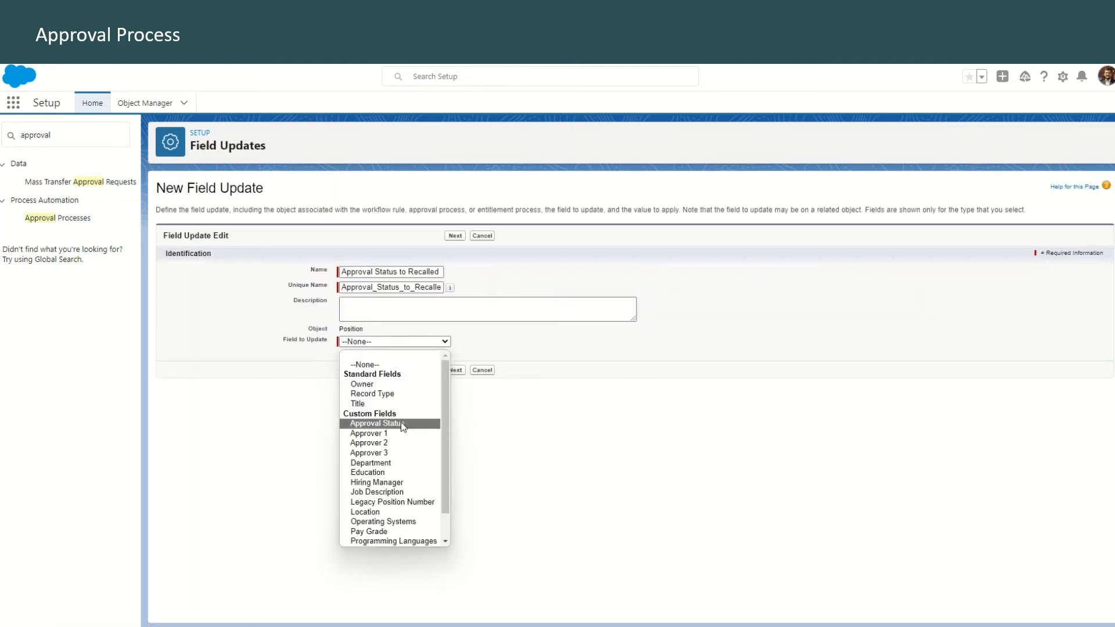
click(401, 423)
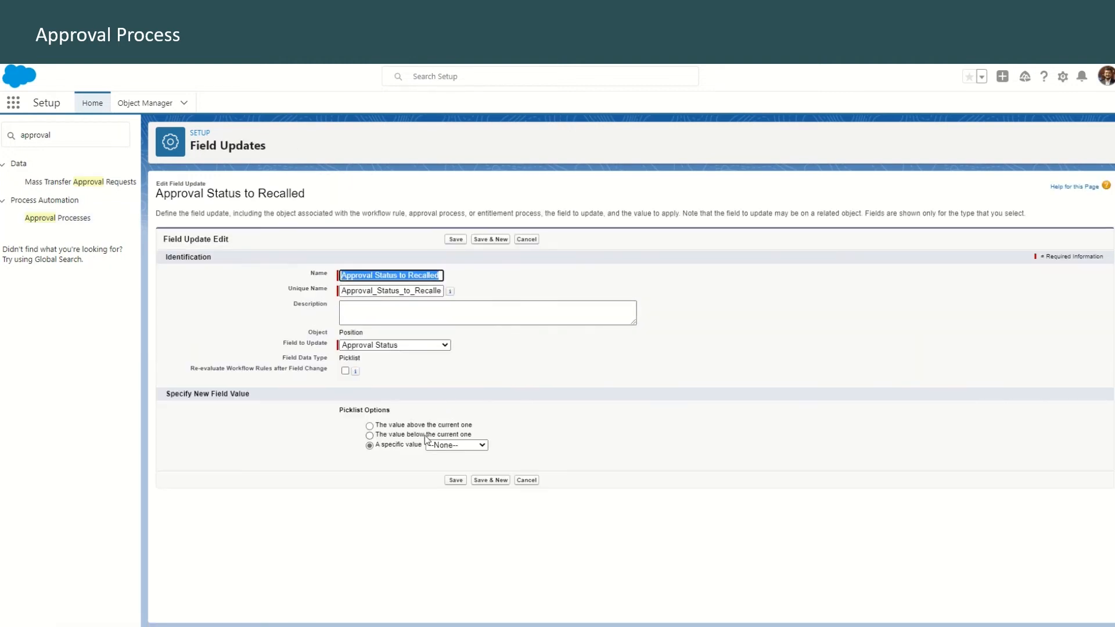
click(456, 445)
click(451, 499)
click(459, 481)
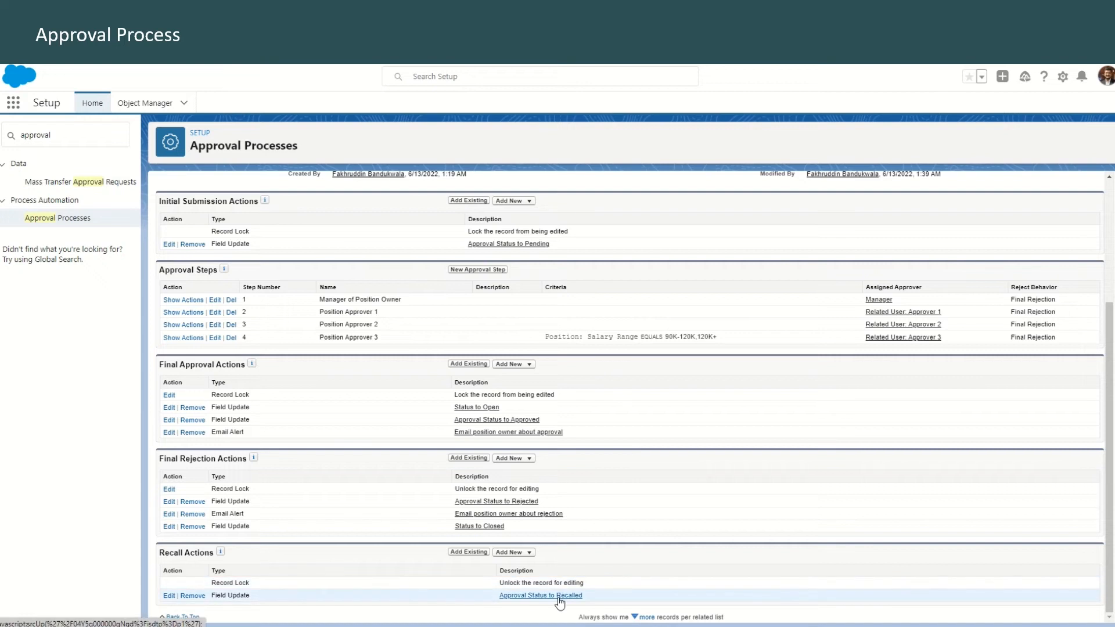
Activate the New Position Approval process and accept that its approval steps become fixed
scroll(358, 209, up, 3)
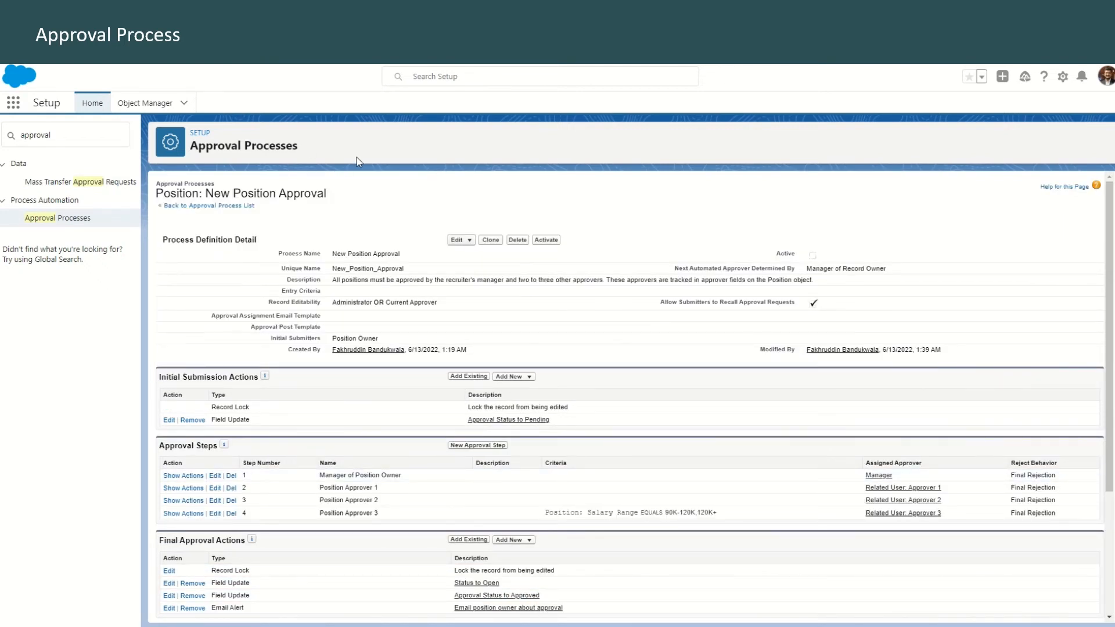
click(546, 240)
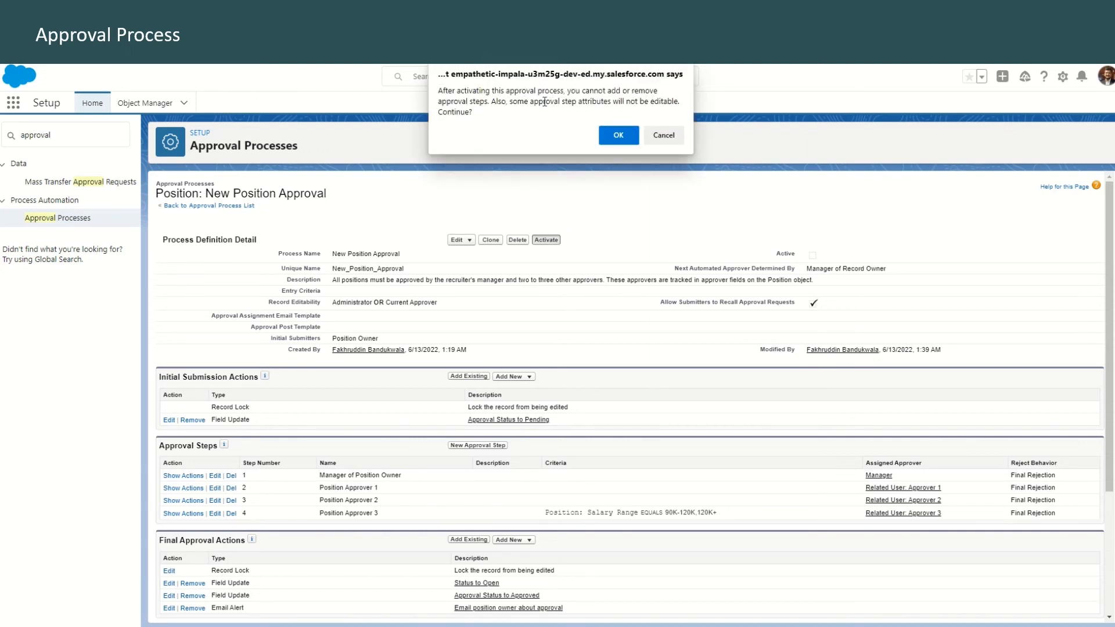
click(619, 136)
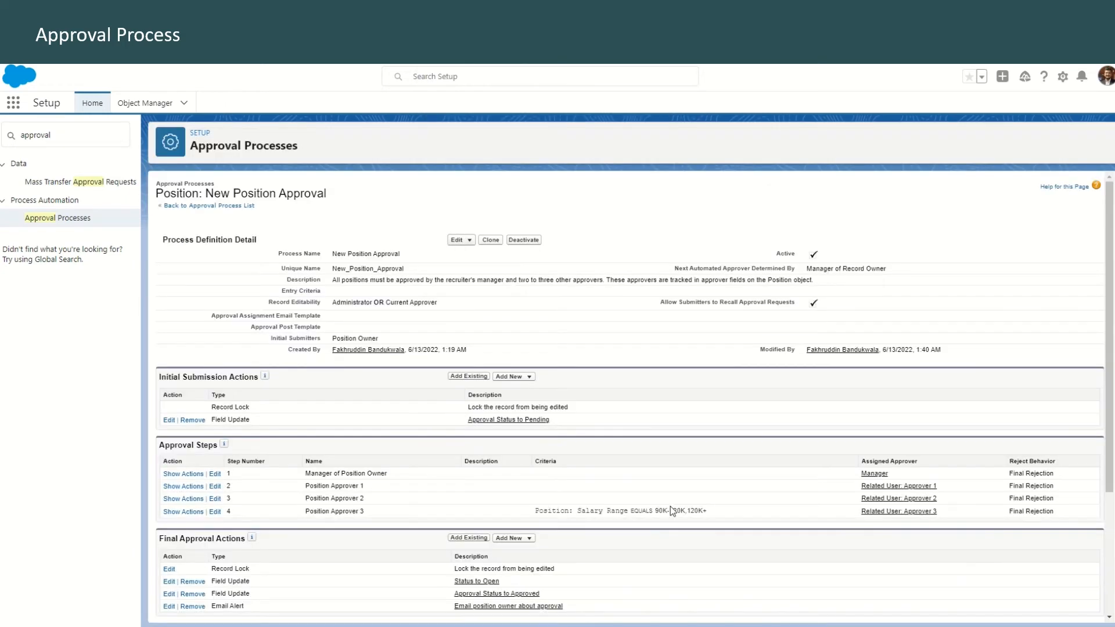
Switch to the Recruiting app and start a new position of the Nontechnical Position record type, titled Awesome Admin Position
click(389, 24)
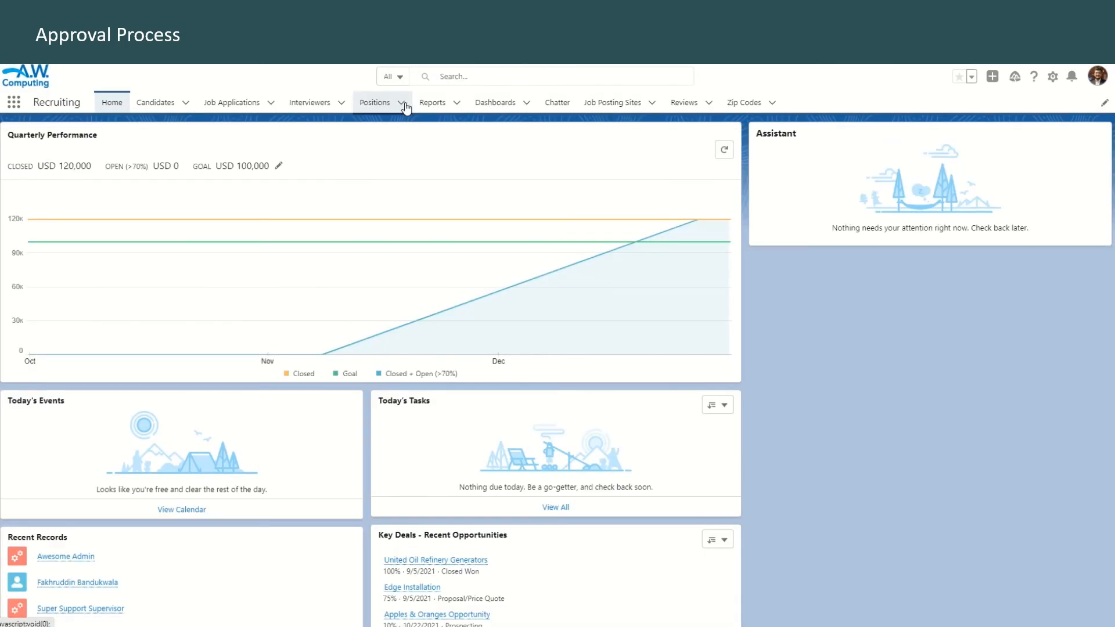
click(372, 103)
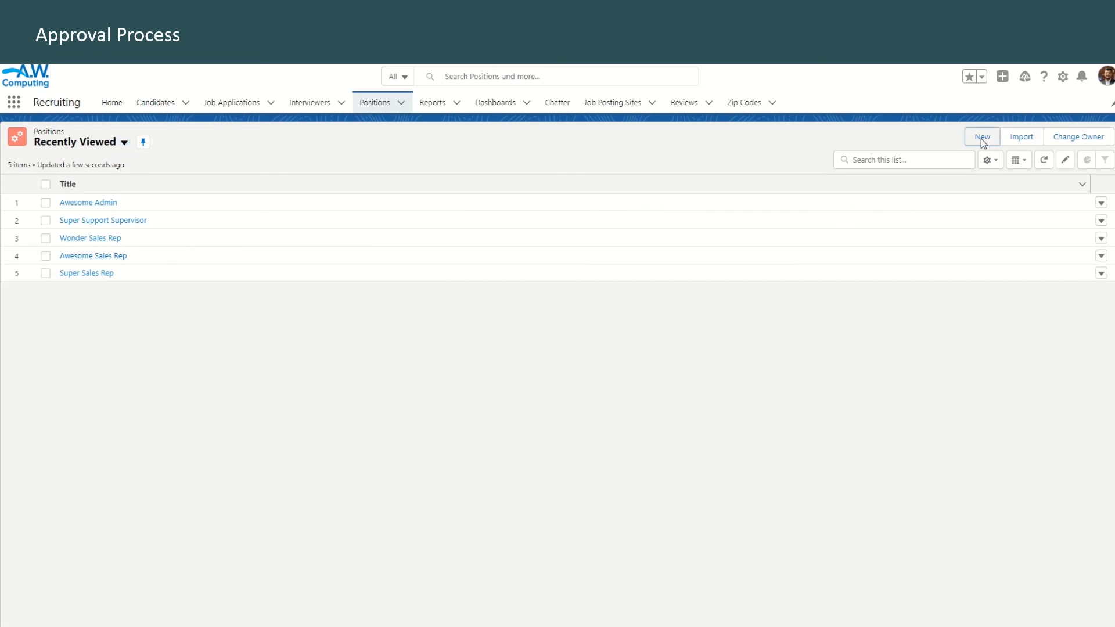
click(982, 137)
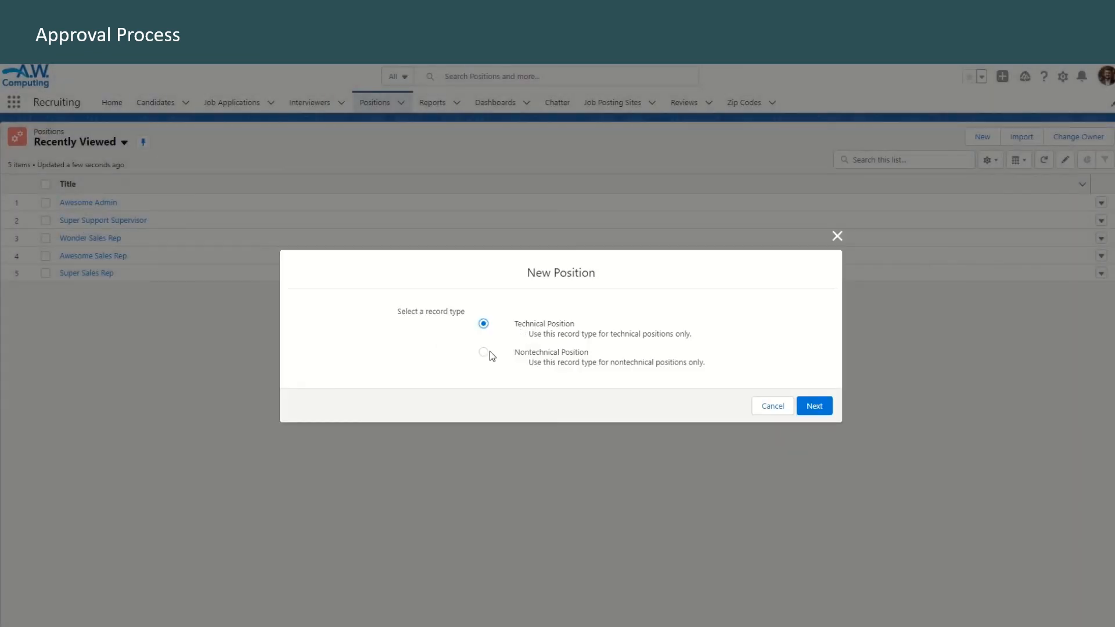
click(822, 404)
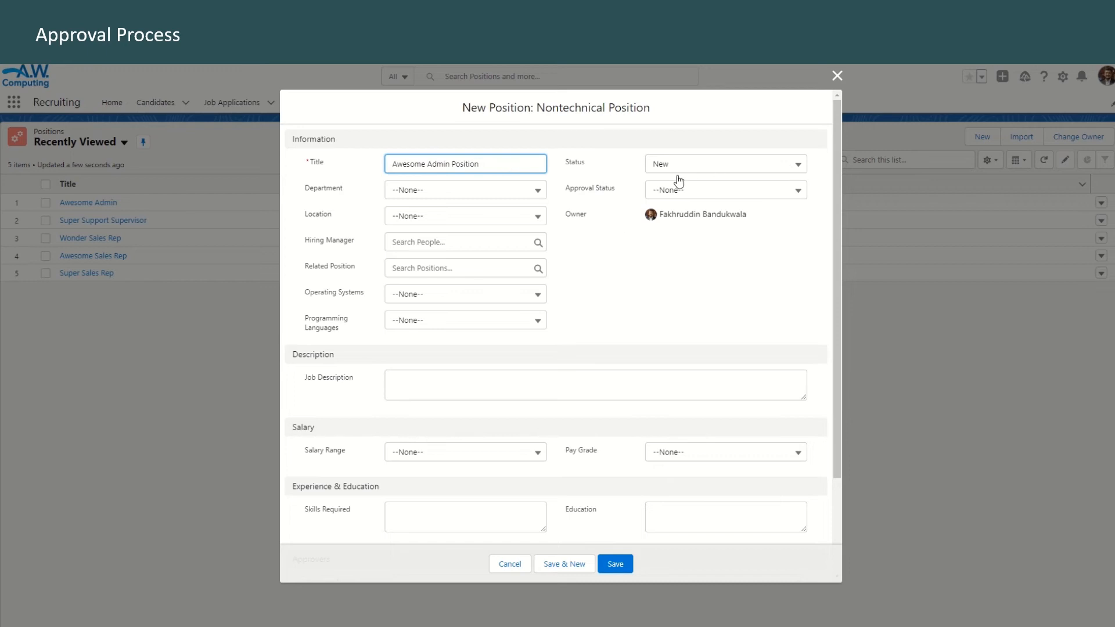
Assign the Customer Support Manager as Approver 1, the Solution Architect as Approver 2 and the Customer Support Rep as Approver 3, and save the position
scroll(454, 471, down, 2)
click(457, 461)
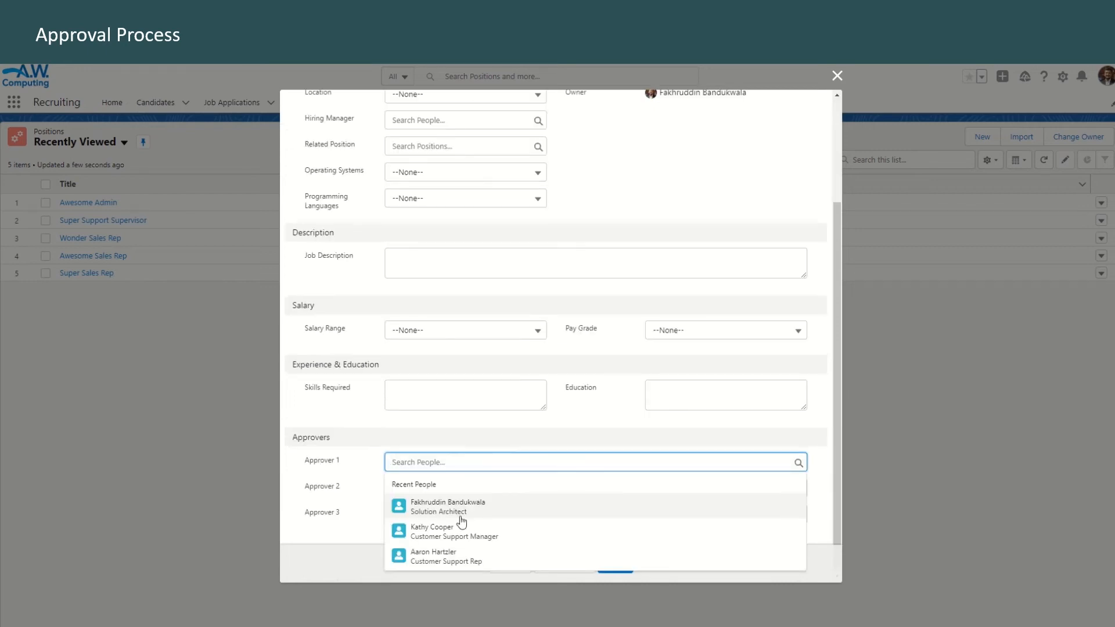
click(456, 532)
click(465, 503)
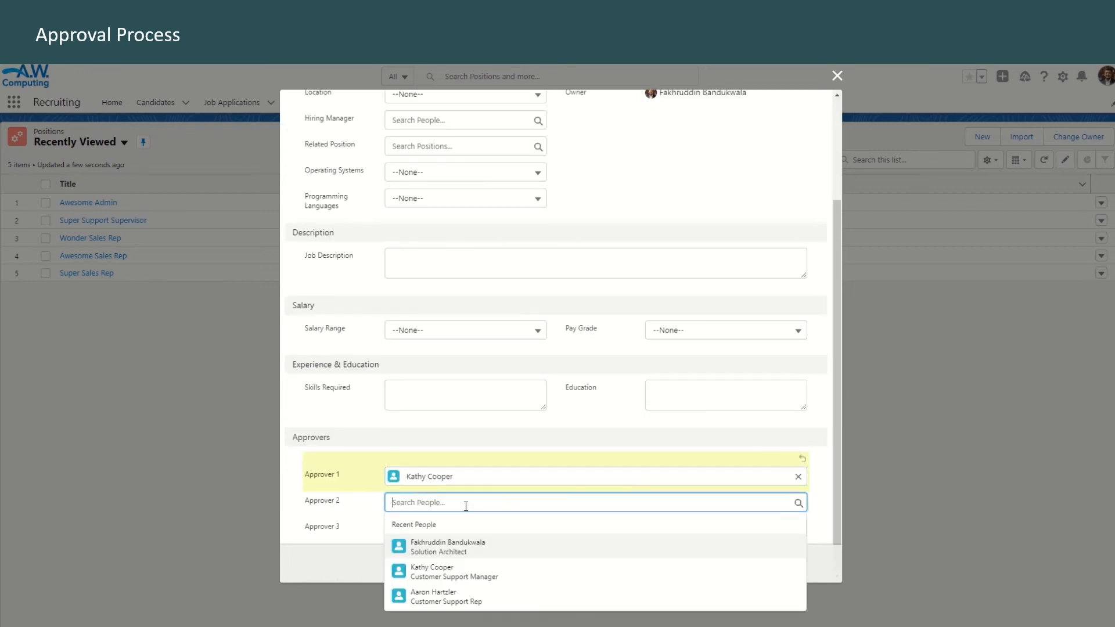
click(447, 547)
click(459, 513)
click(459, 604)
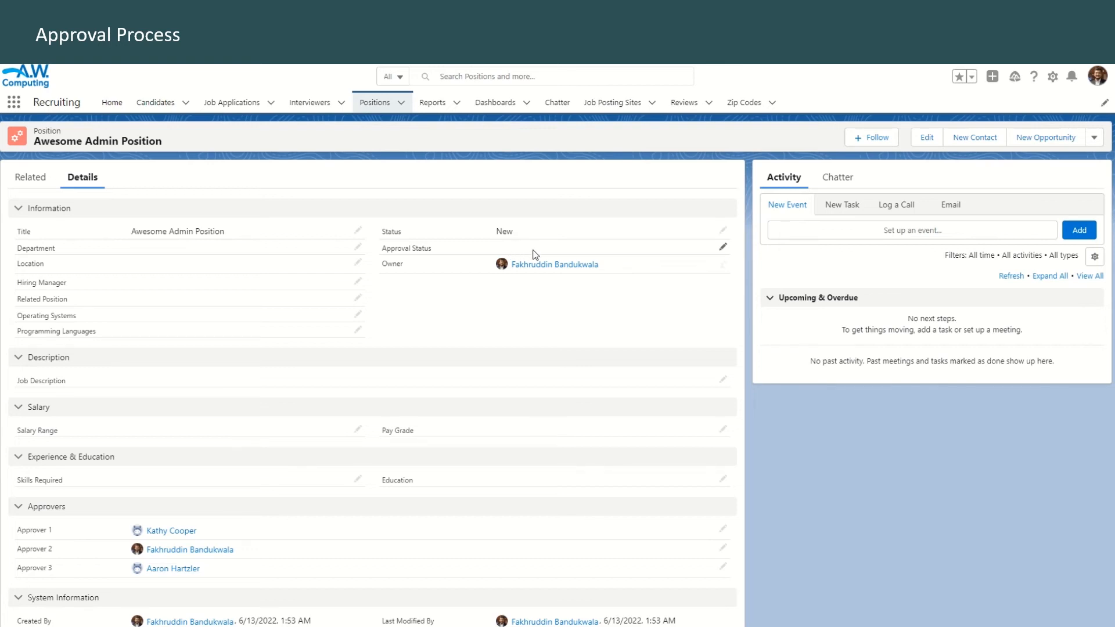
Submit Awesome Admin Position for approval with the comment "Kindly approve recruitment of Awesome Admin Position"
scroll(398, 468, down, 1)
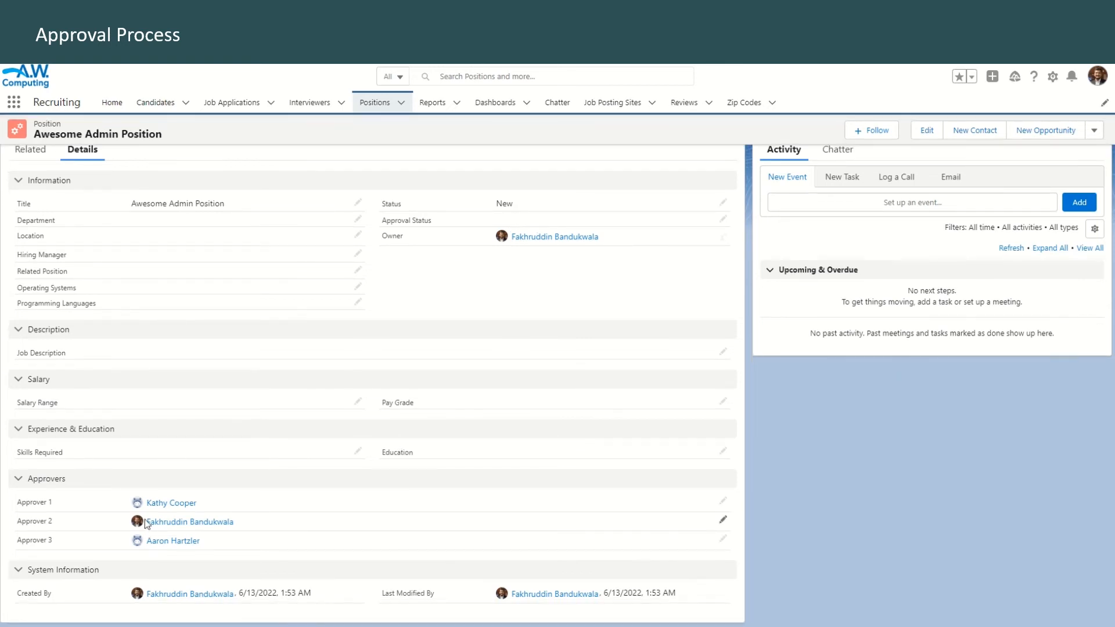
scroll(1045, 232, up, 1)
click(1094, 138)
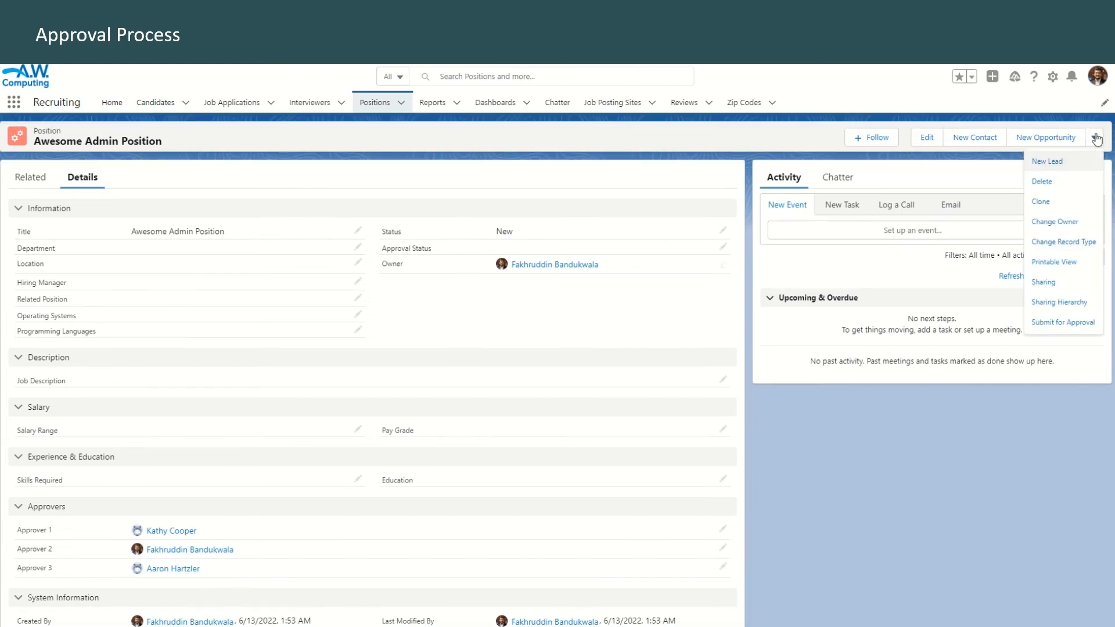
click(1071, 323)
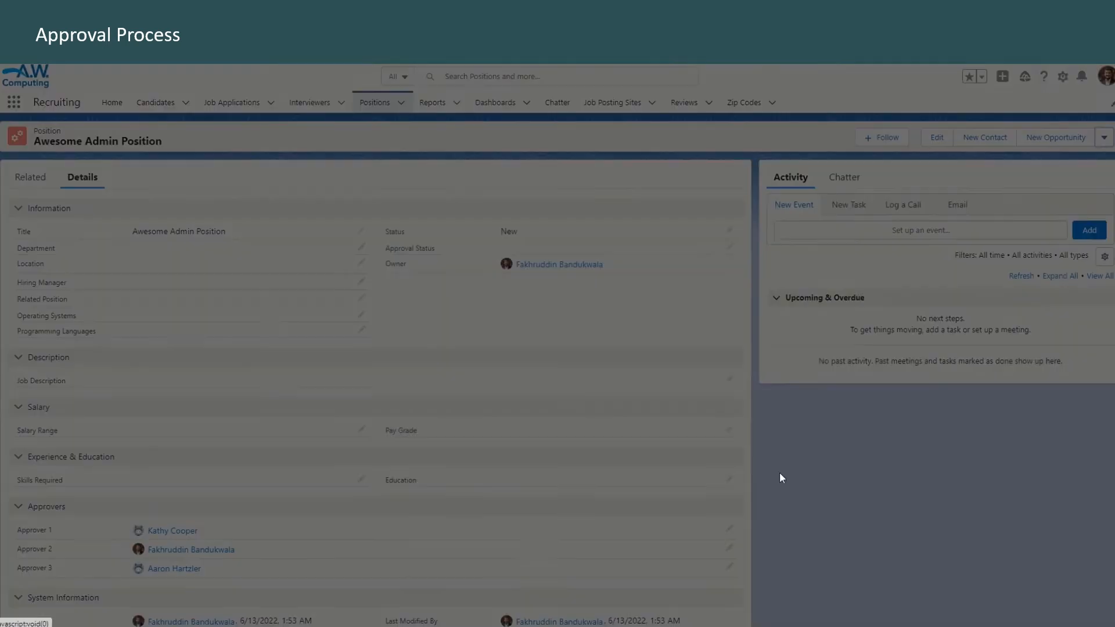
text(Kindly approve recruitment of Awesome Admin Position)
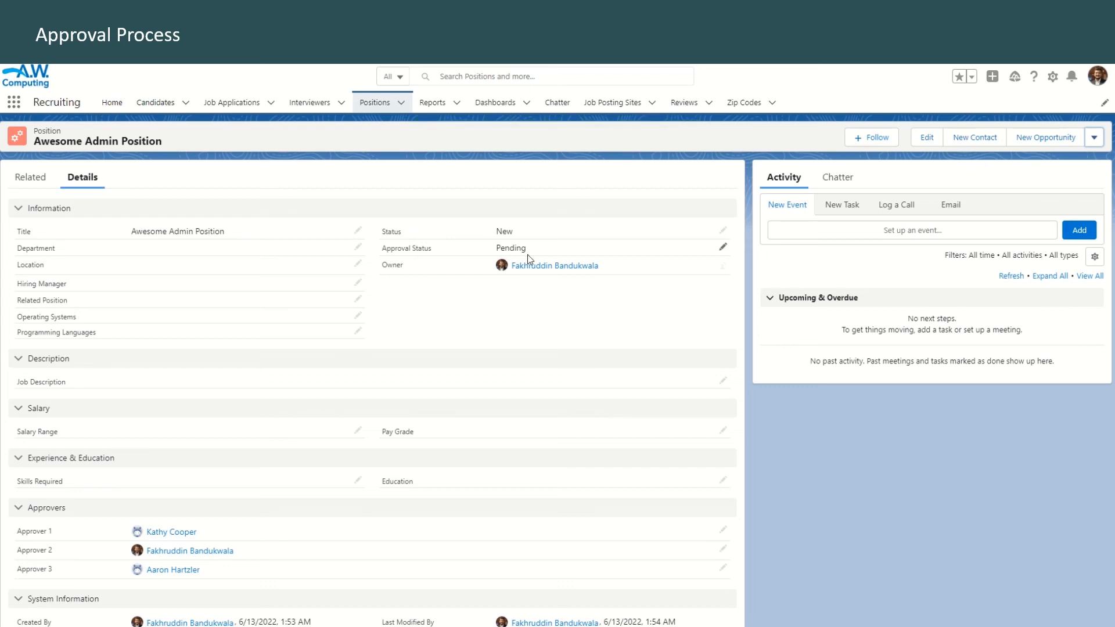
Check the position's owner and examine the Manager field on that owner's user record in Setup
mouse_move(551, 268)
double_click(384, 267)
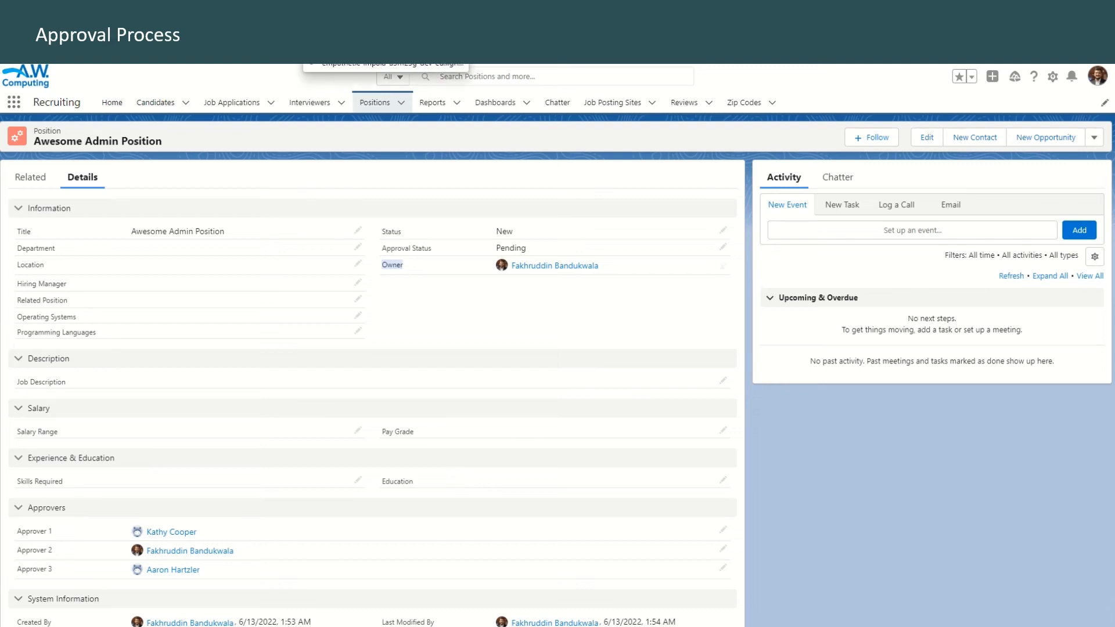
click(361, 29)
scroll(543, 456, down, 8)
scroll(545, 459, up, 7)
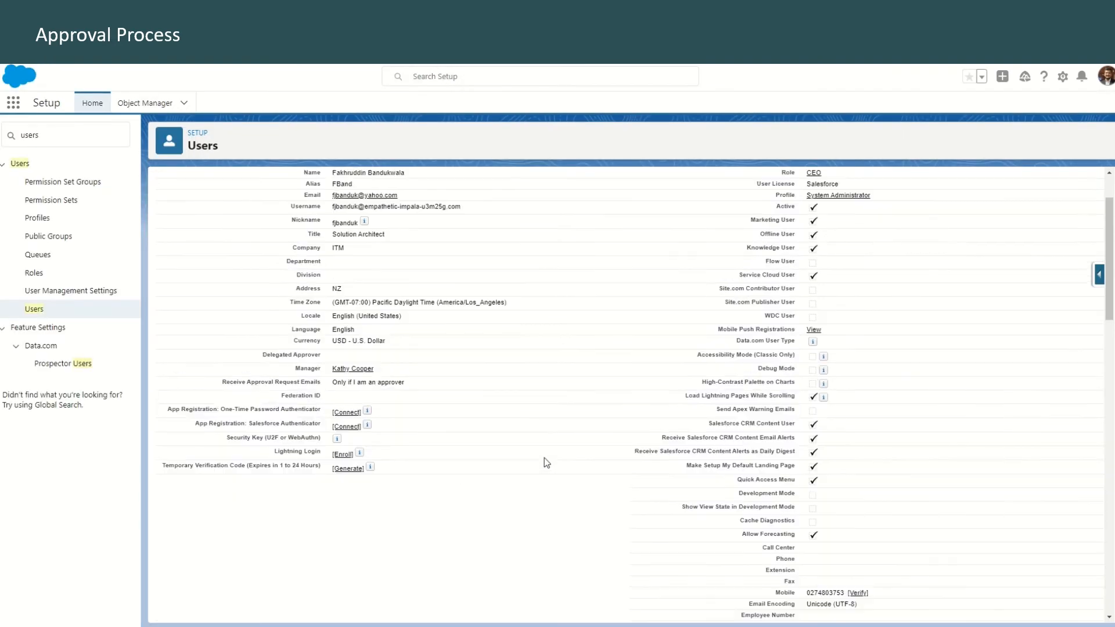
drag(392, 378, 297, 379)
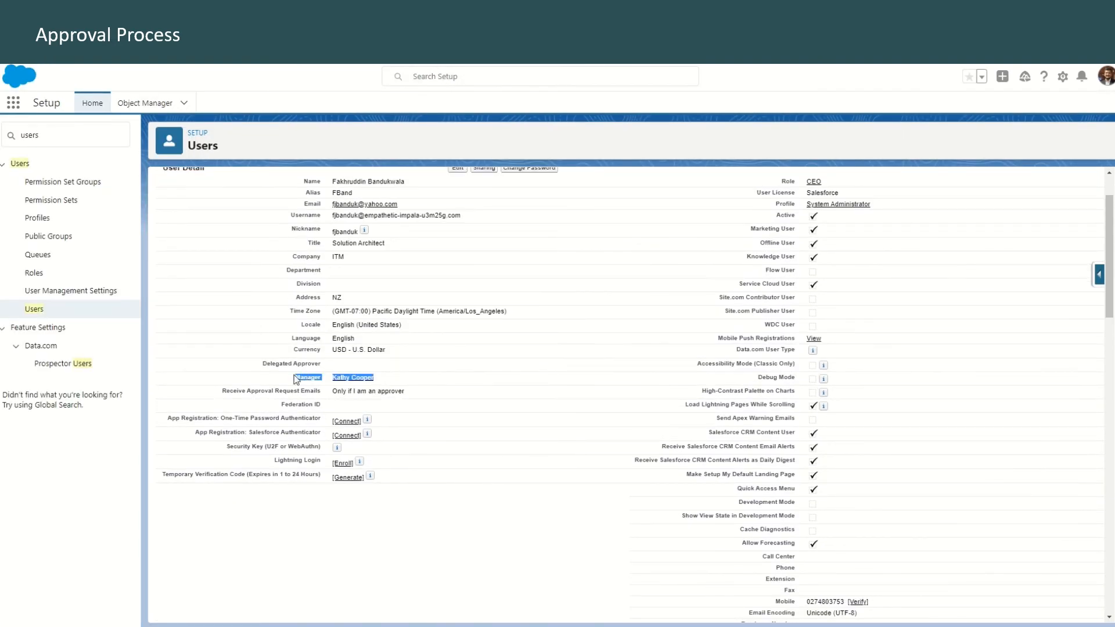
Return to the list of users and log in as the position owner's manager
click(50, 311)
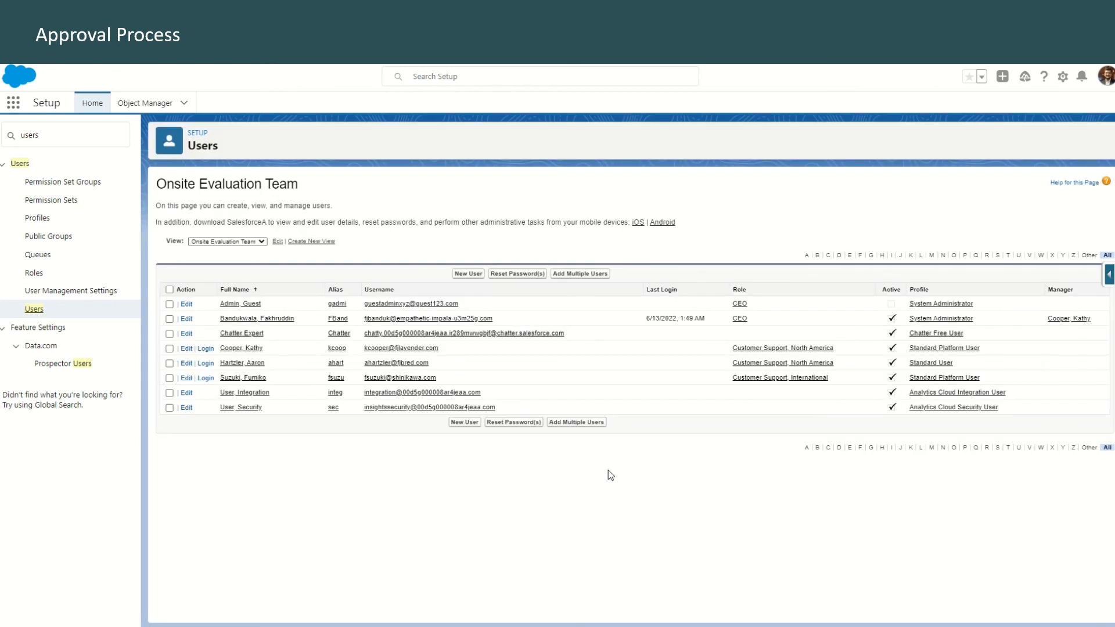
click(207, 349)
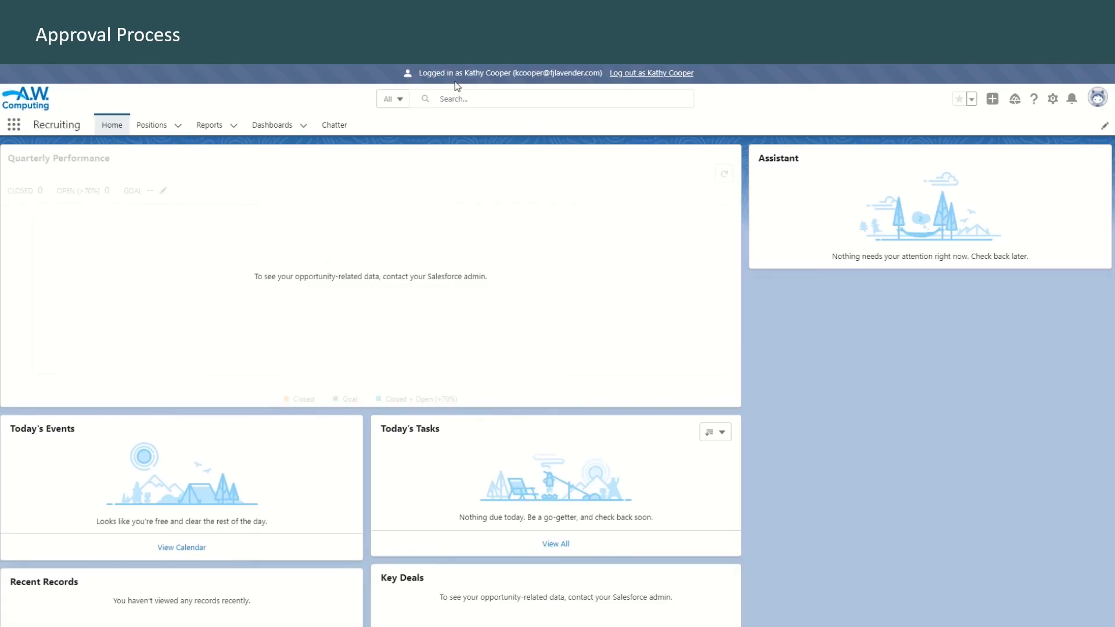
Open the Awesome Admin Position record and examine its approval history and the further actions available to the approver
click(150, 129)
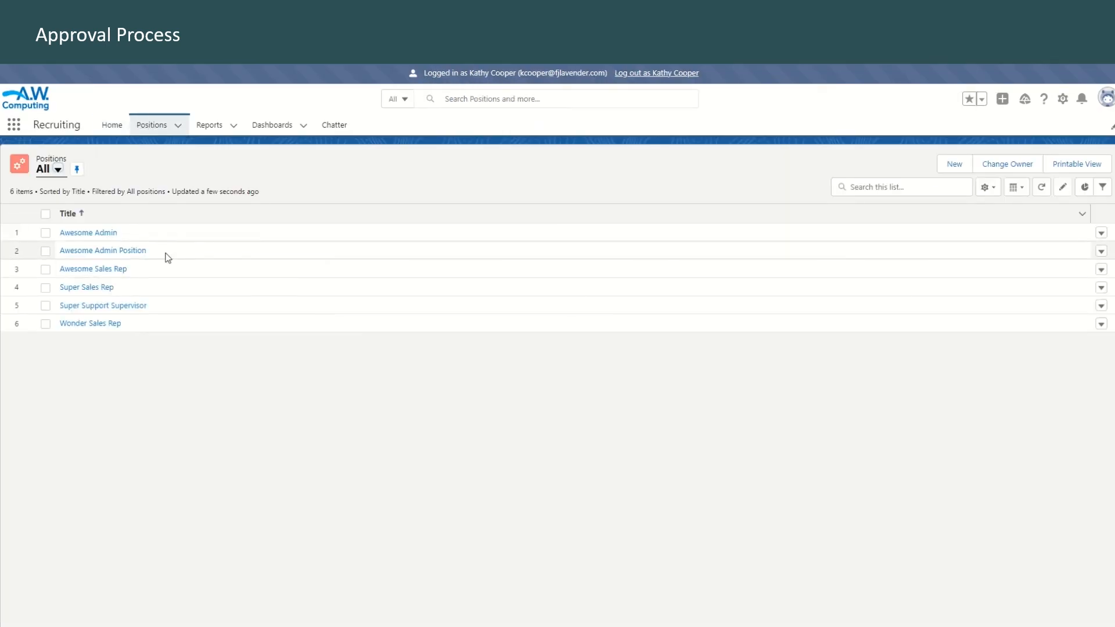
click(136, 255)
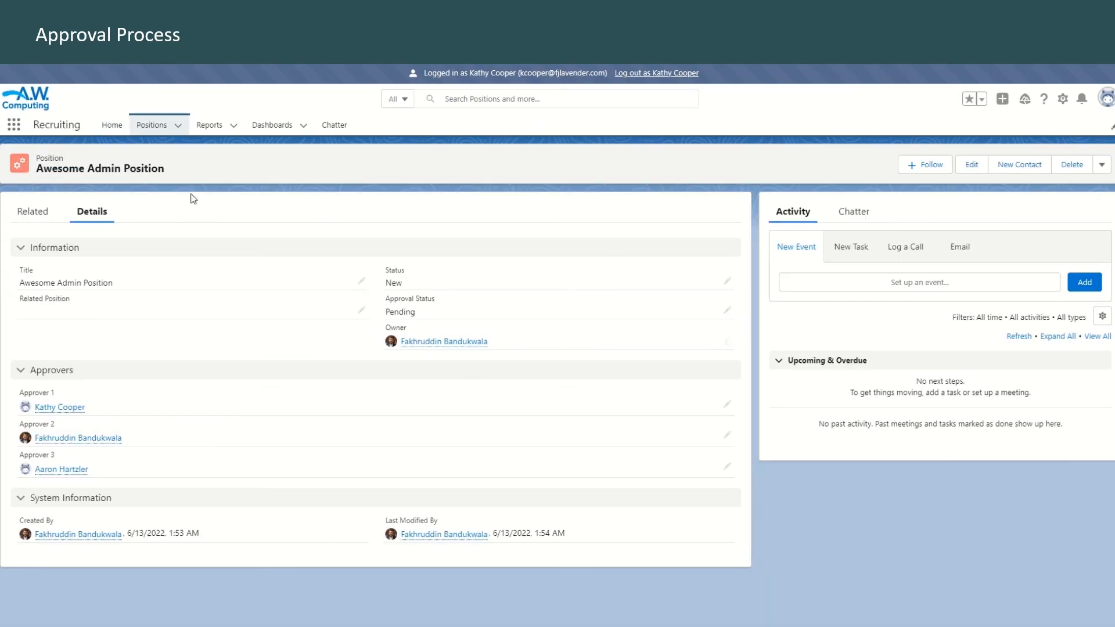
click(36, 212)
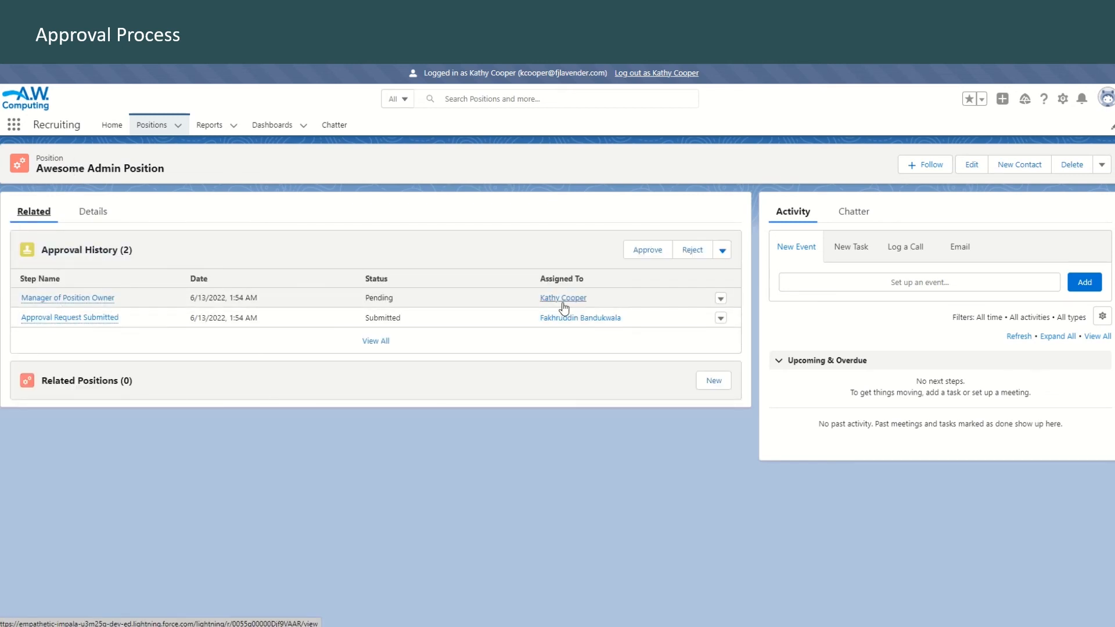
click(722, 251)
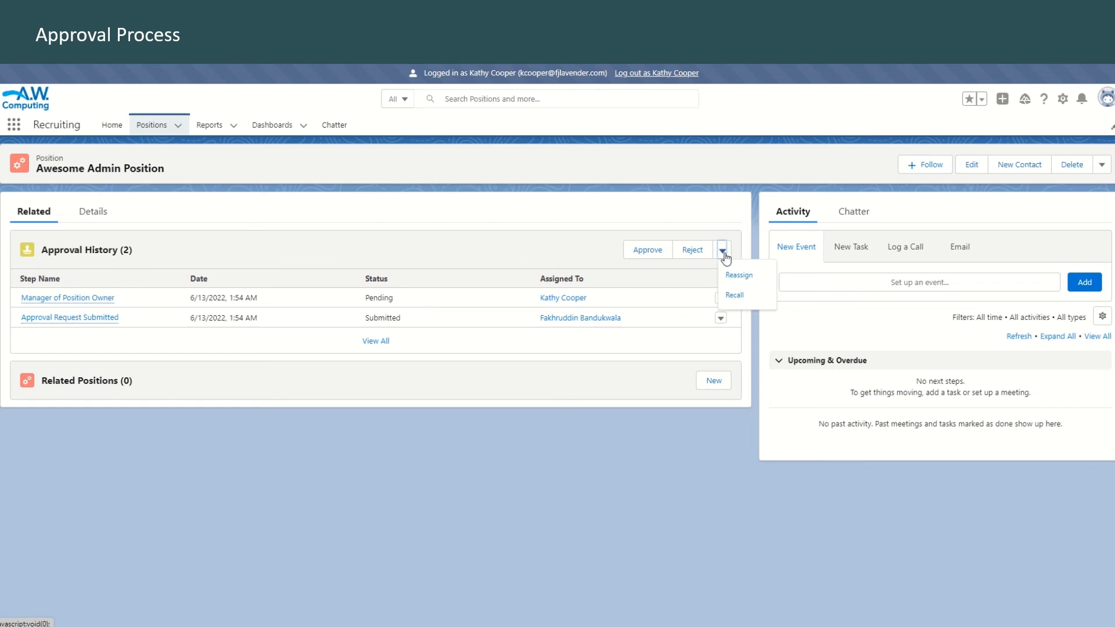
Approve the Manager of Position Owner step with the comment "Approved!" and approve the Position Approver 1 step as well
click(459, 249)
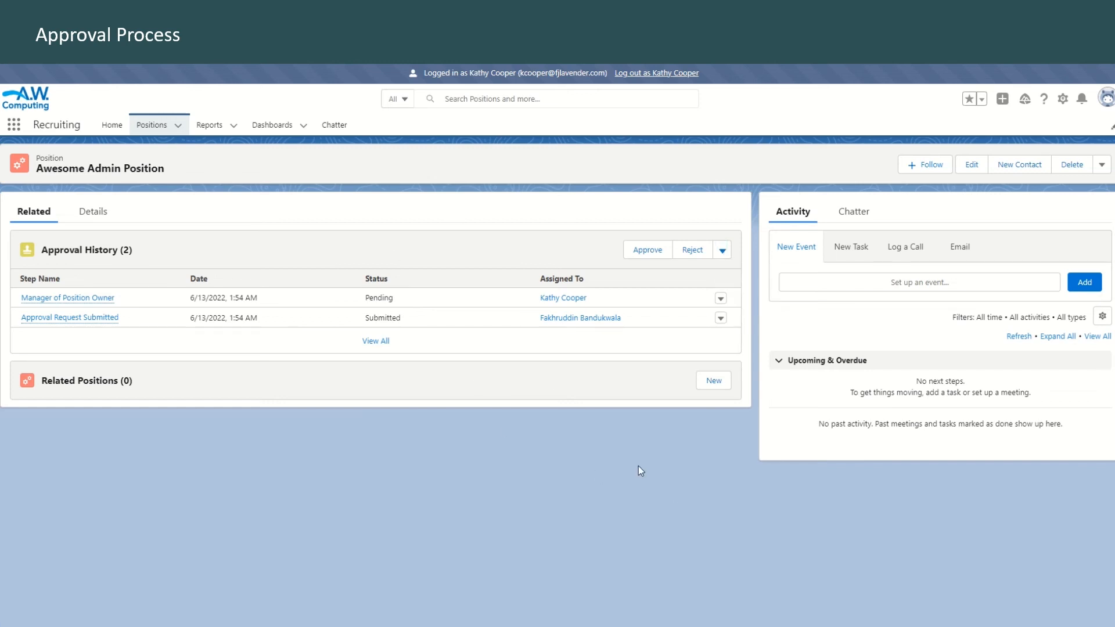
click(651, 251)
text(Approved!)
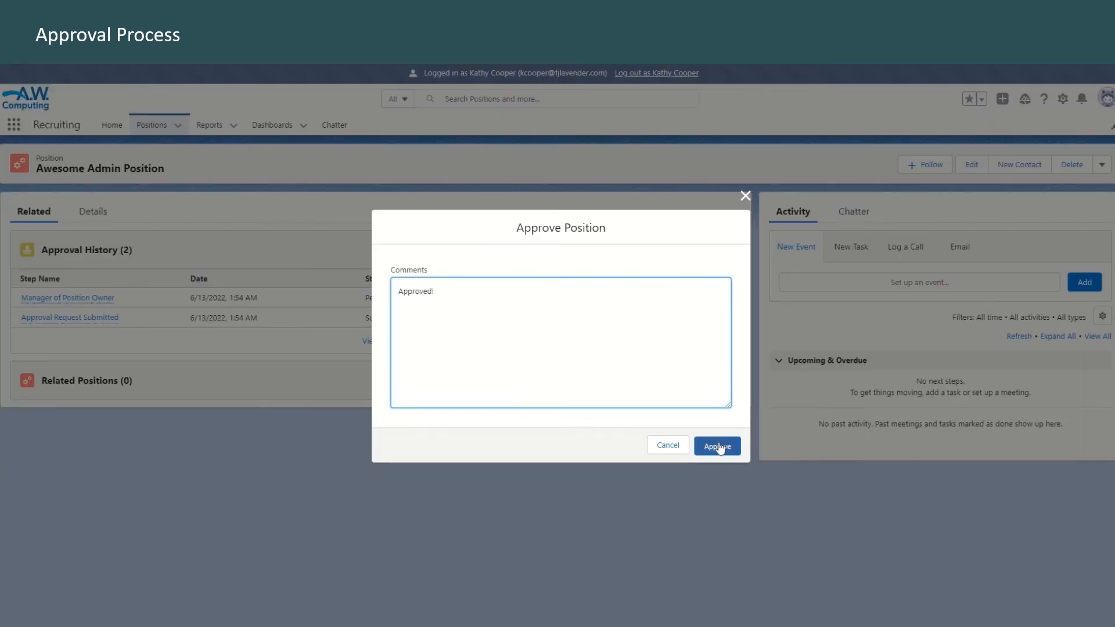
click(718, 447)
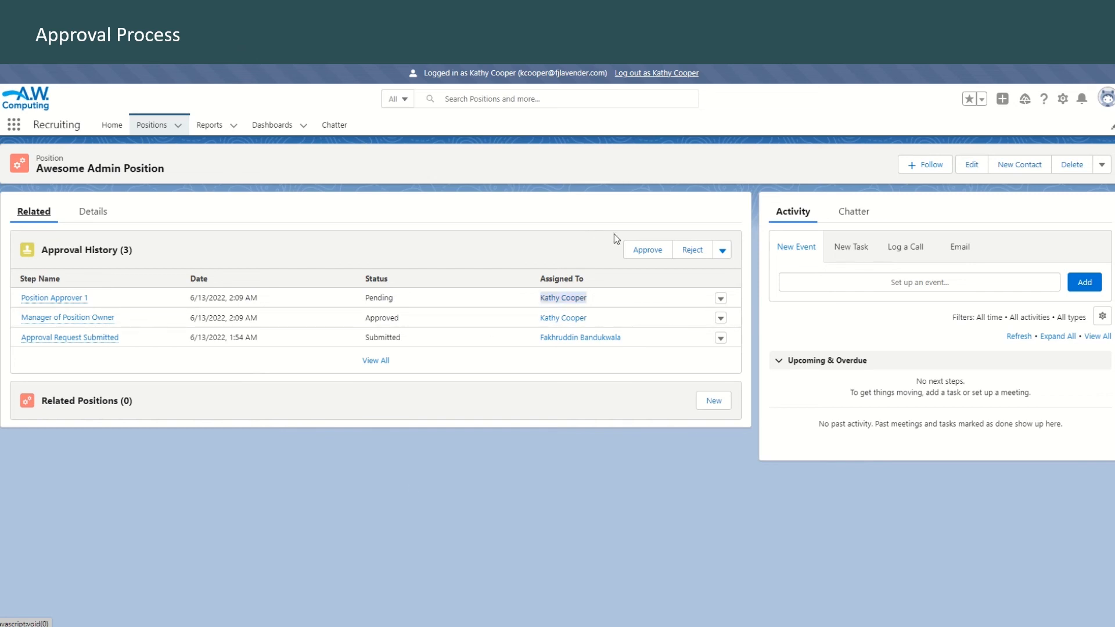
click(648, 251)
click(729, 449)
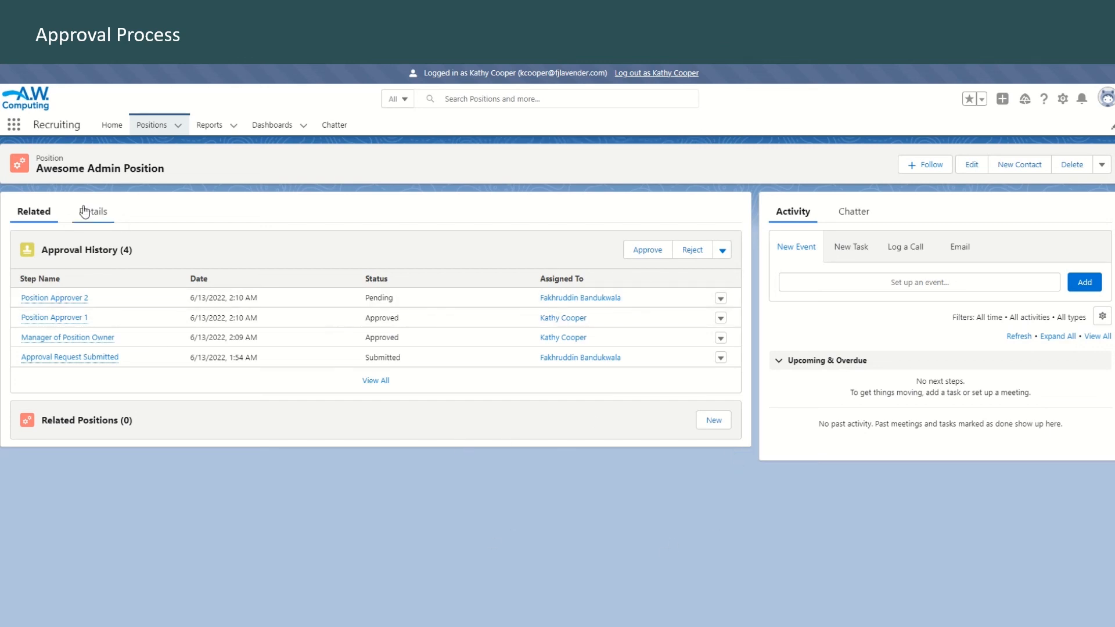
Log out of the manager's account and approve the Position Approver 2 step of Awesome Admin Position as the position owner
click(664, 75)
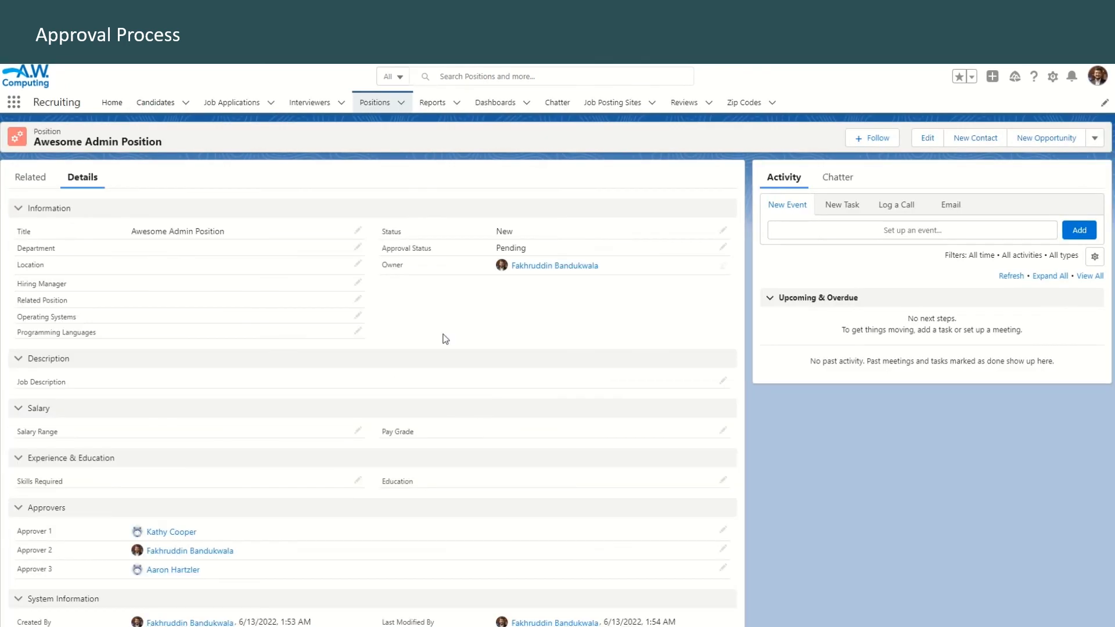
click(31, 187)
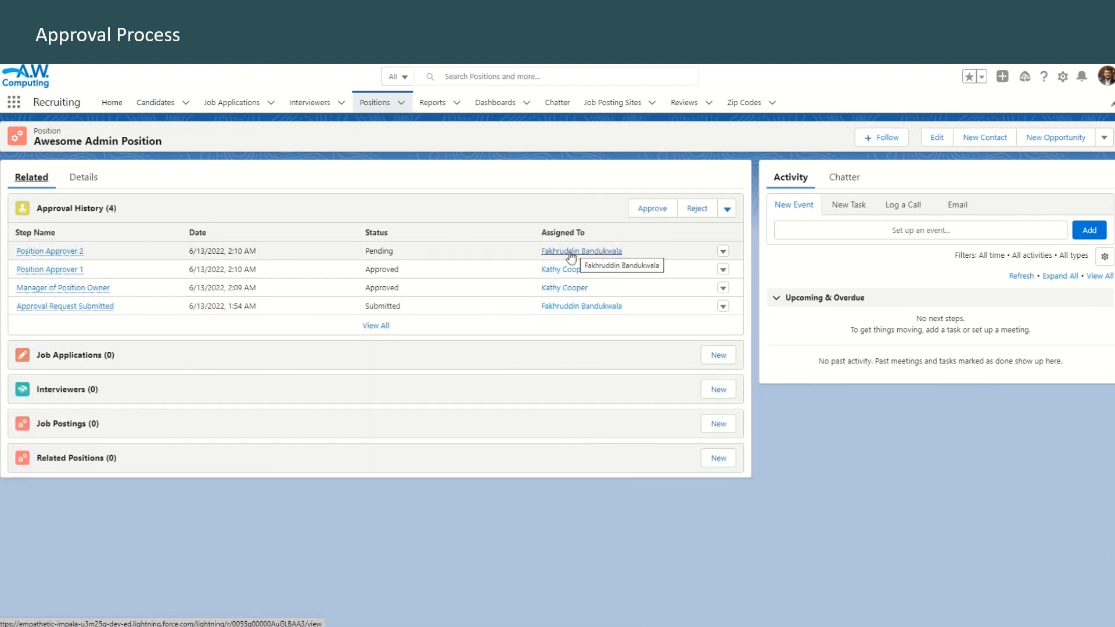
click(654, 208)
click(716, 439)
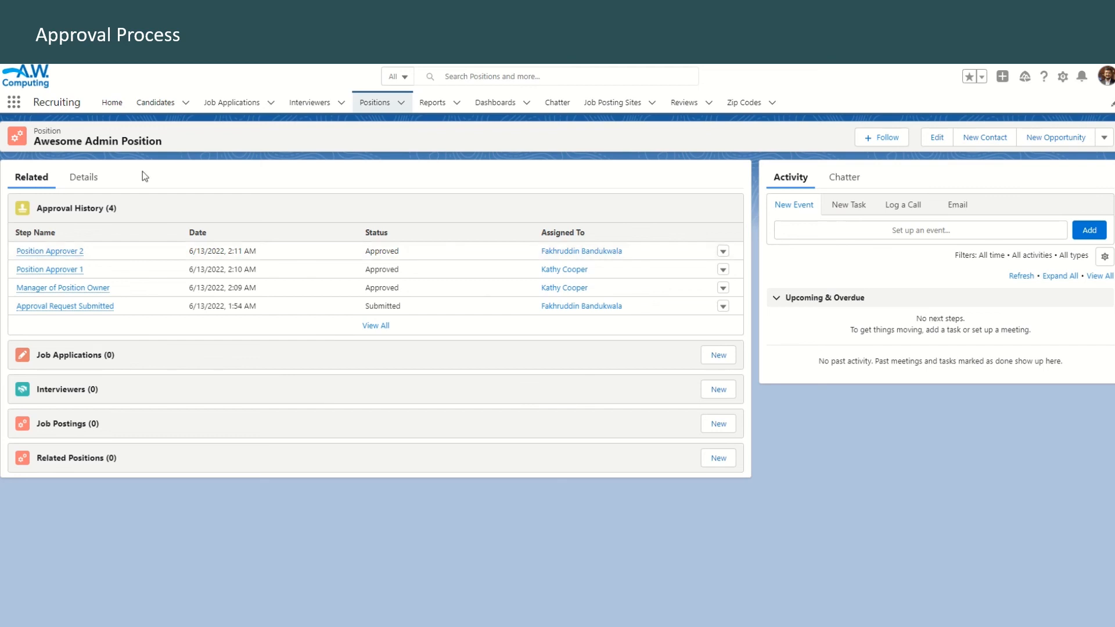
Examine the Status and Approval Status in the position's details and compare them with the approval process's Final Approval Actions in Setup
click(80, 181)
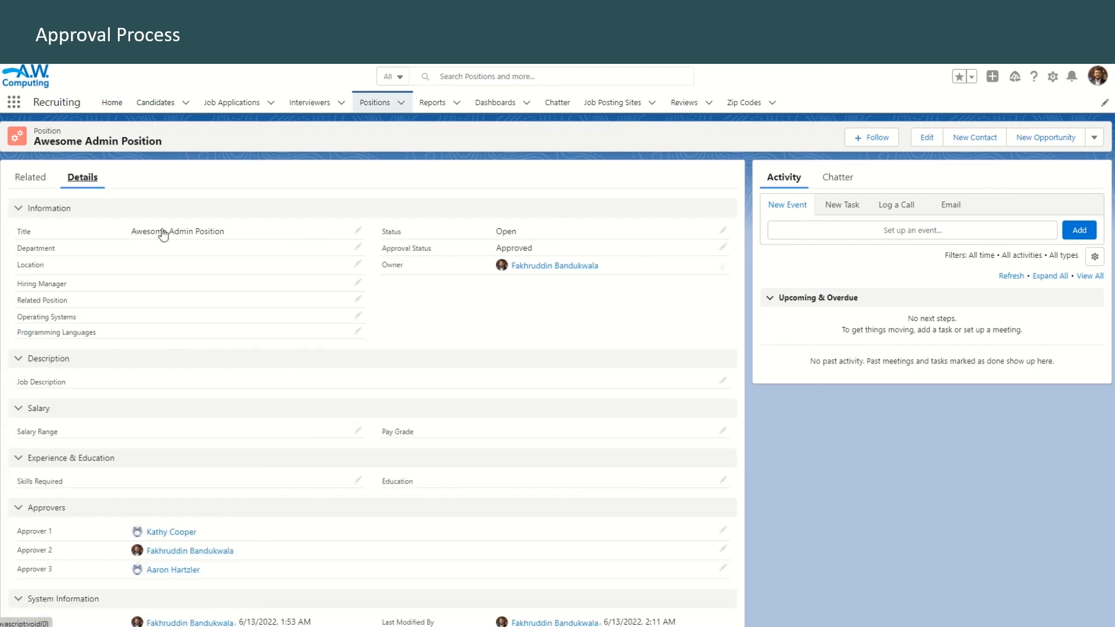
double_click(534, 248)
click(492, 231)
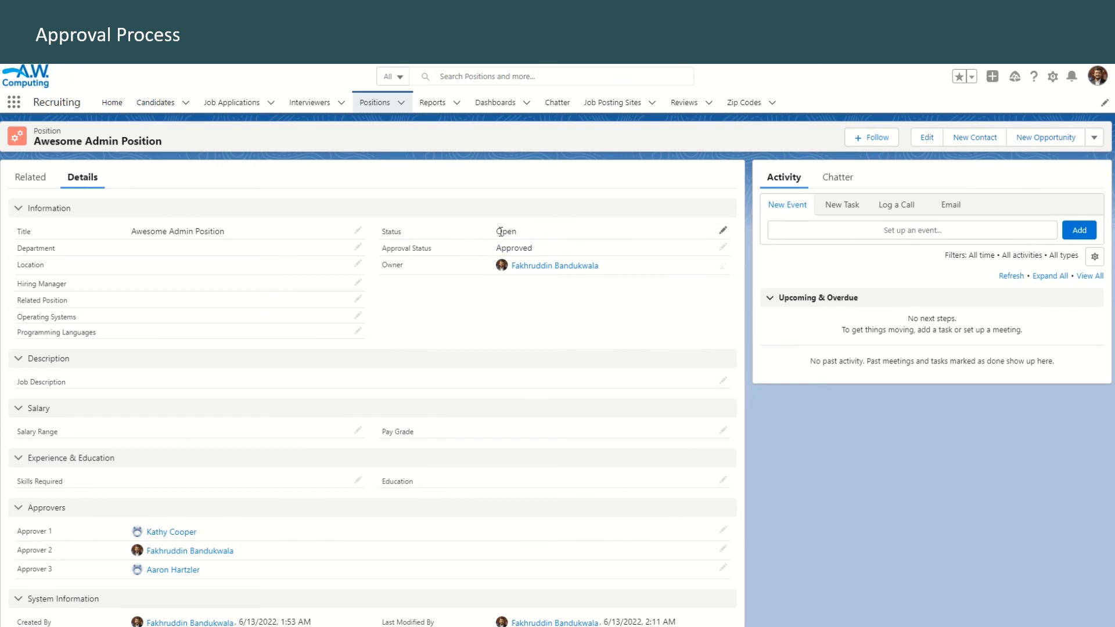
click(545, 305)
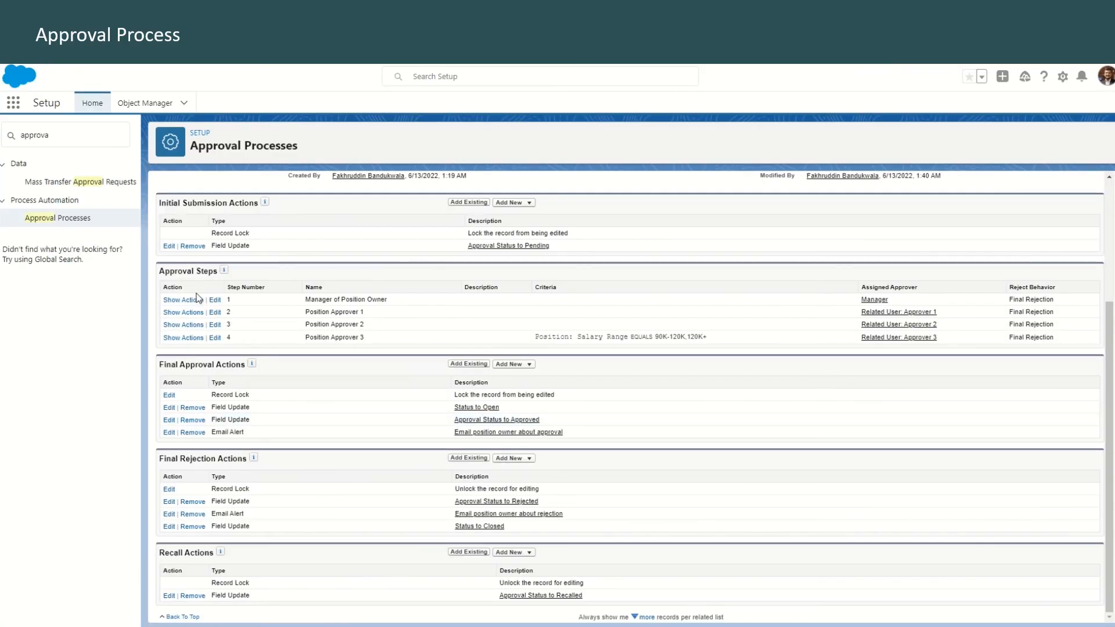
drag(470, 395, 578, 397)
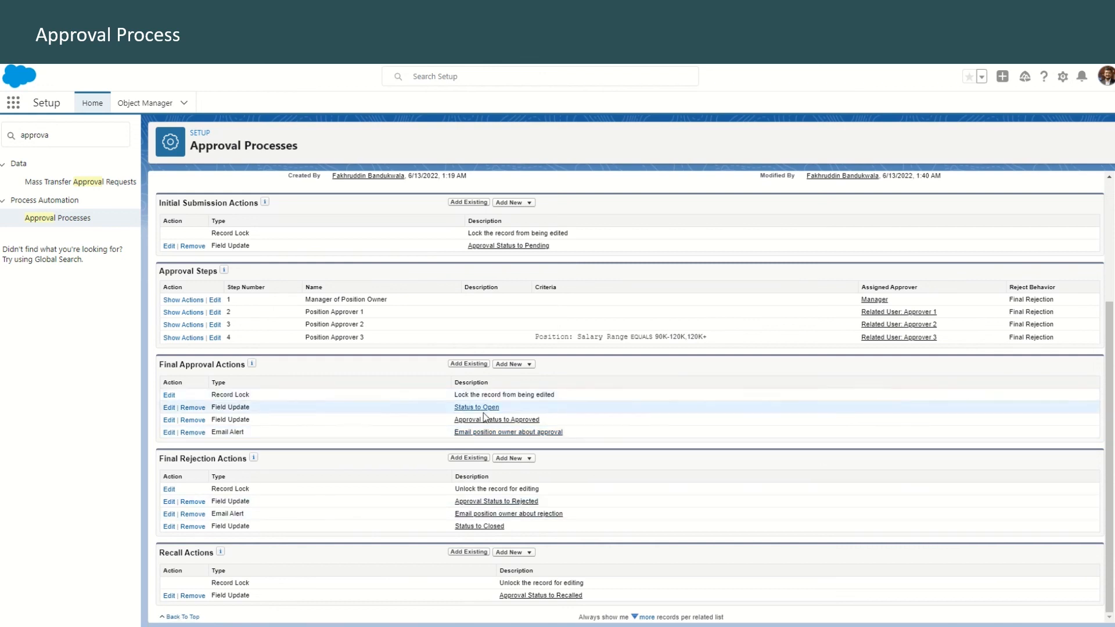
drag(455, 398, 532, 396)
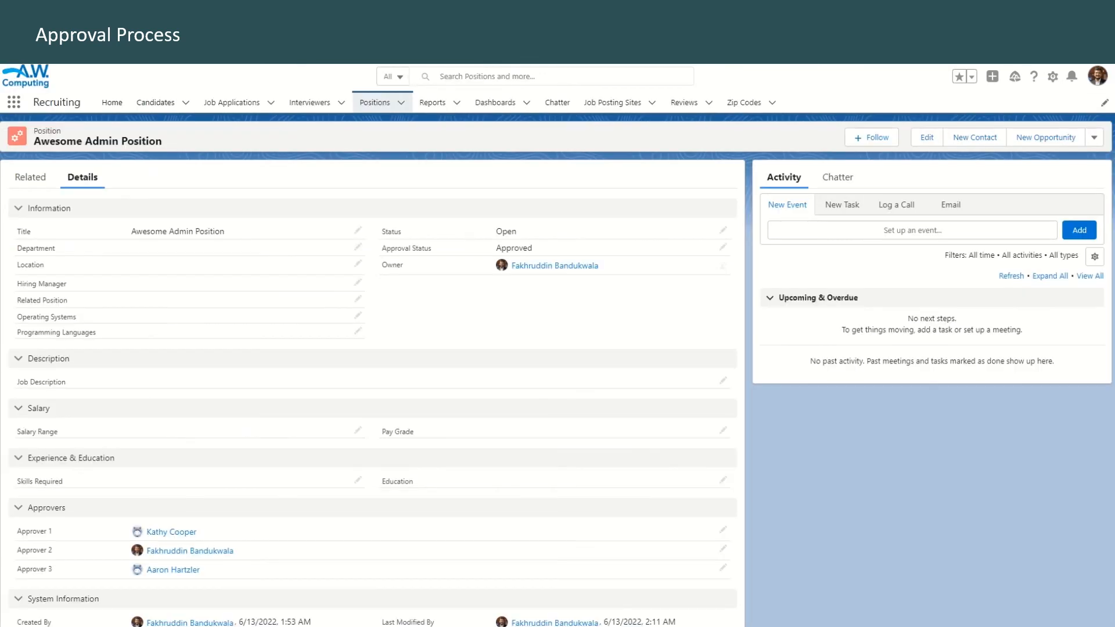